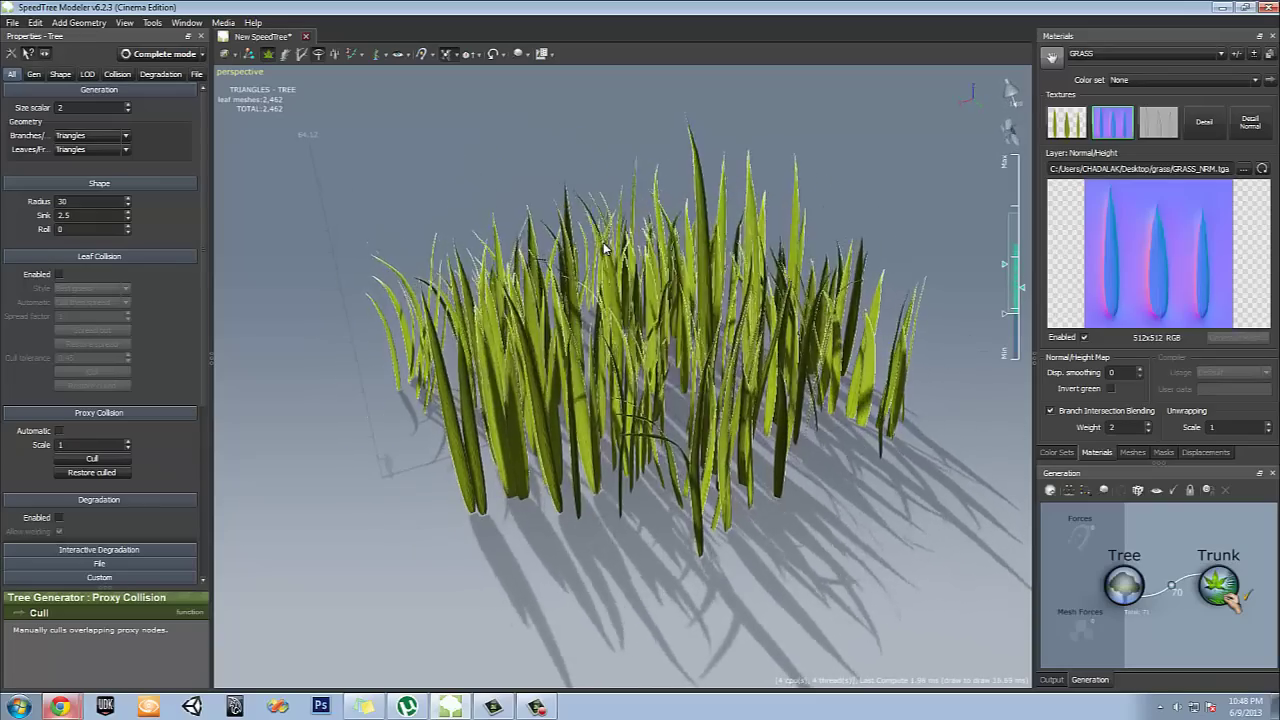
Start a new SpeedTree model and hand-draw a short upright trunk at the centre of the ground circle
drag(943, 281, 732, 268)
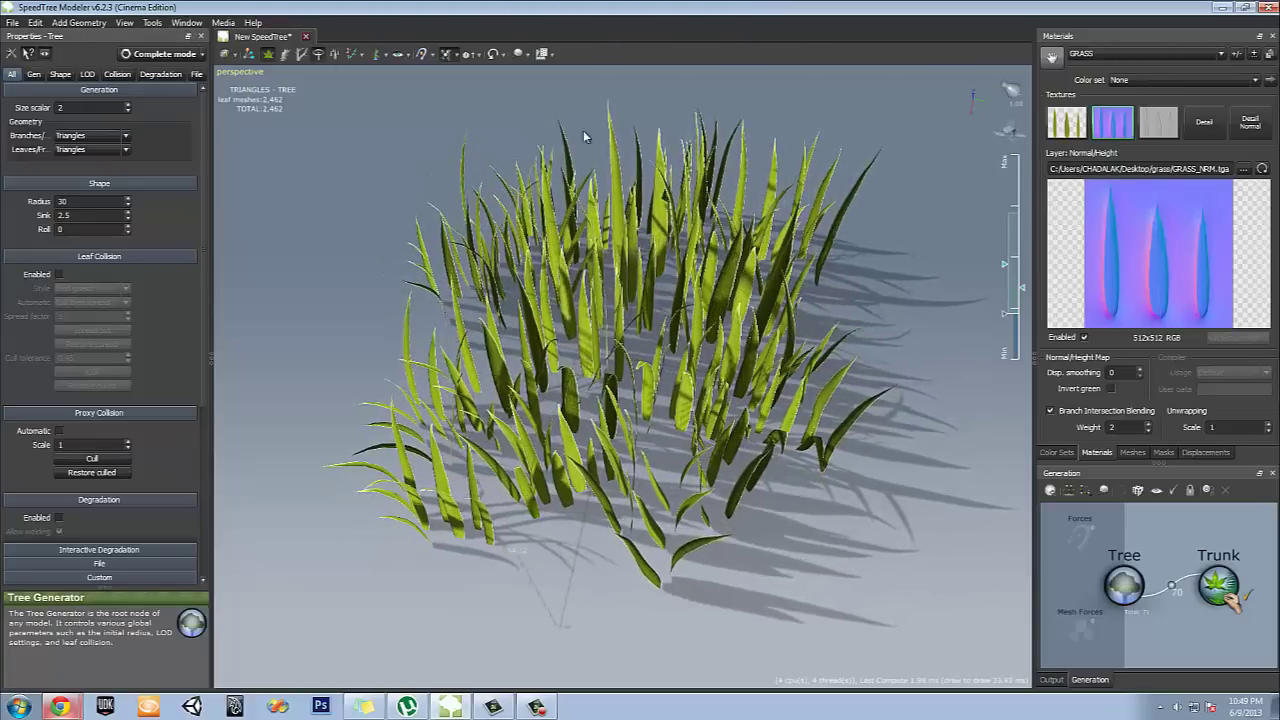
drag(919, 323, 716, 358)
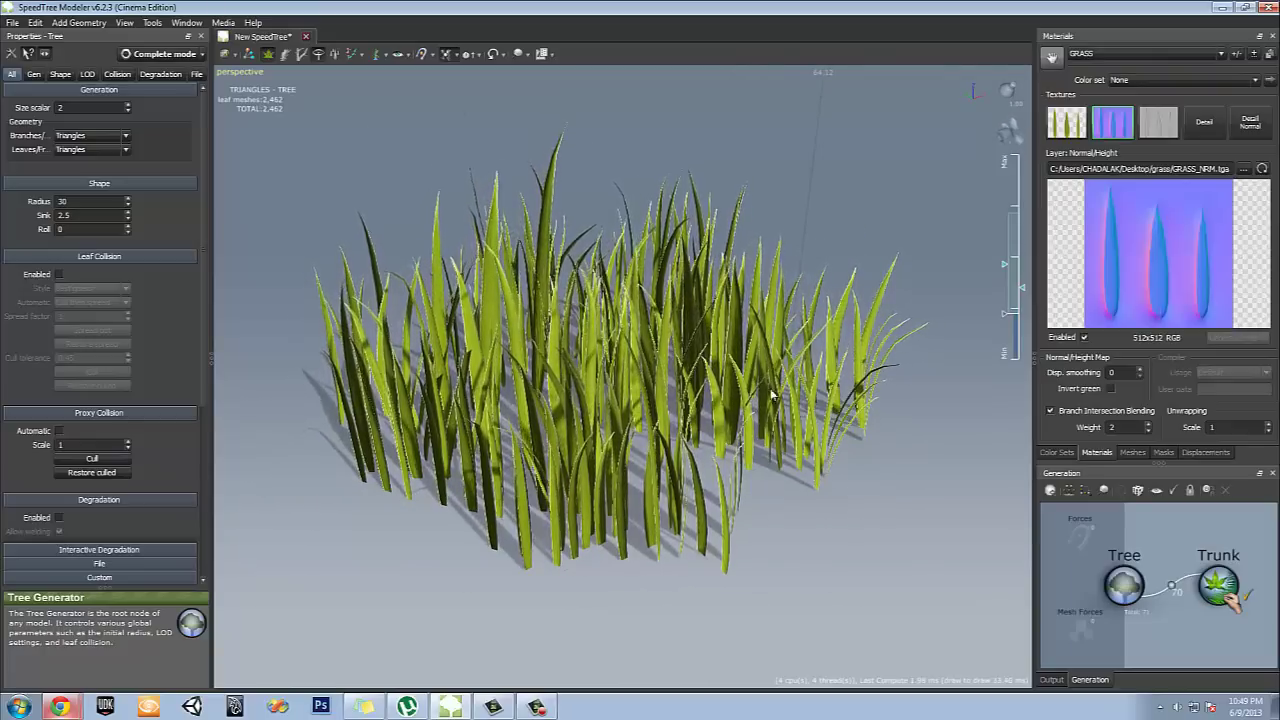
drag(874, 439, 850, 405)
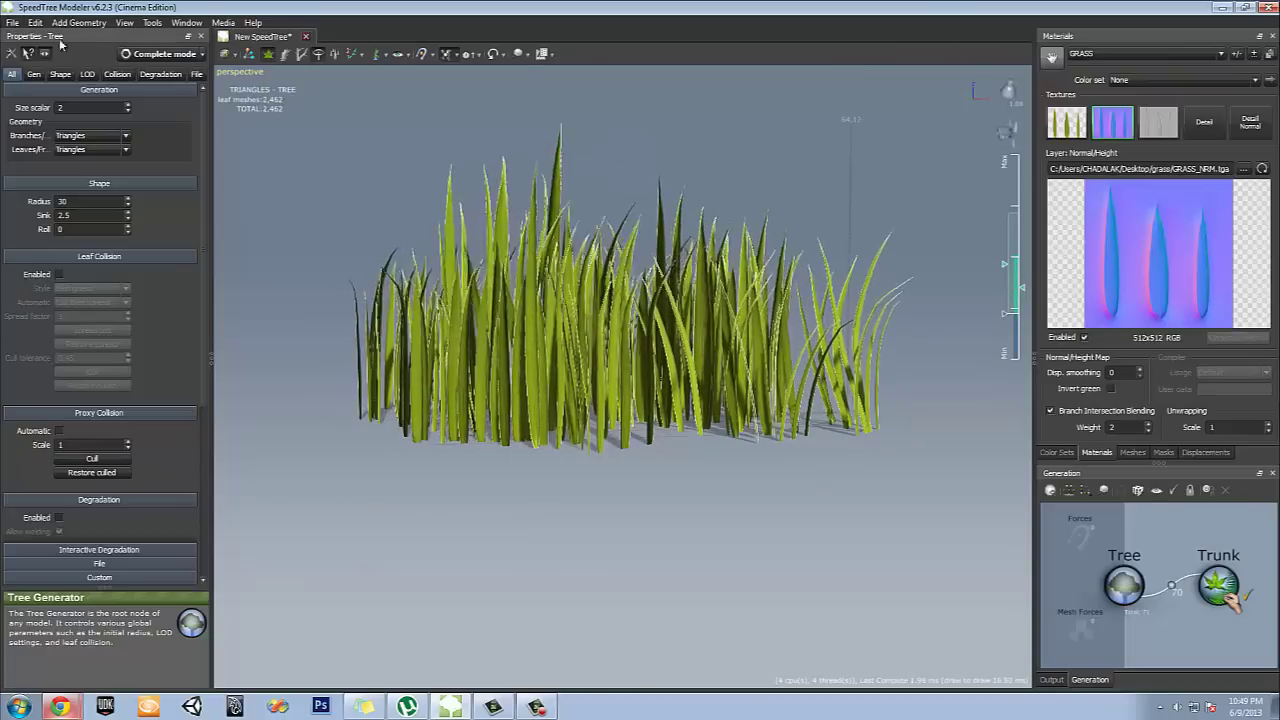
click(12, 22)
click(24, 40)
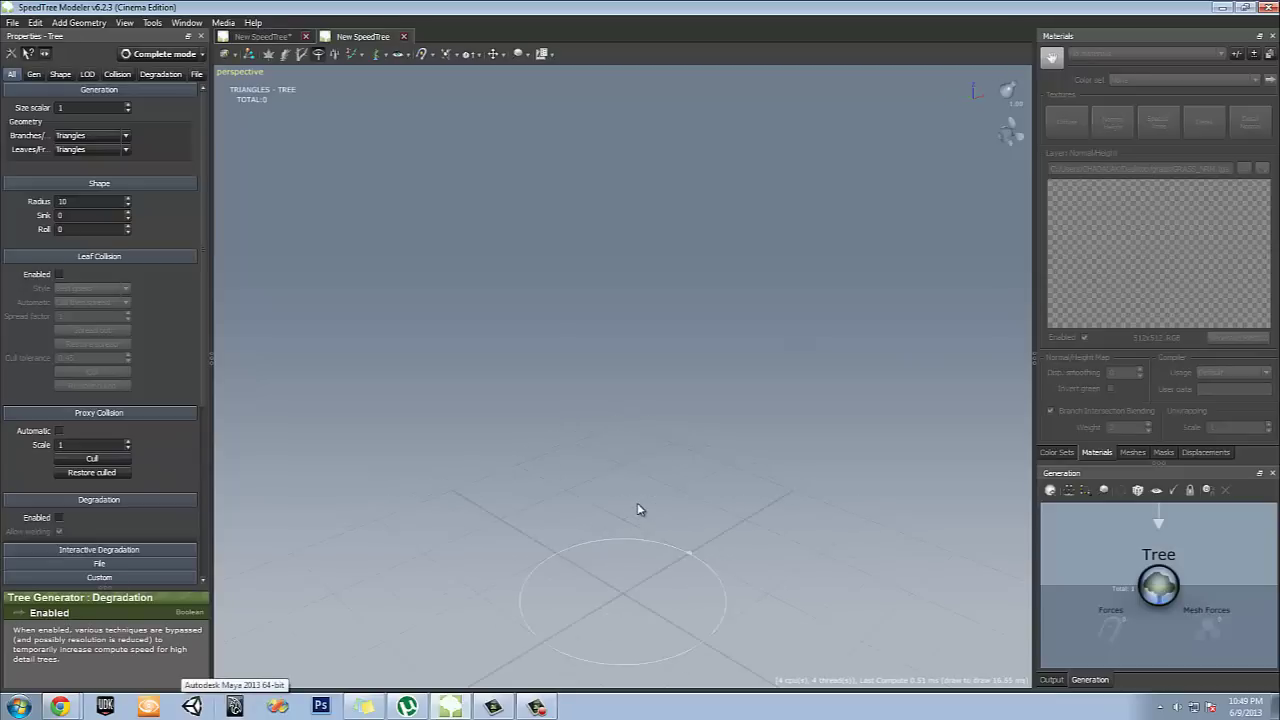
drag(645, 441, 638, 452)
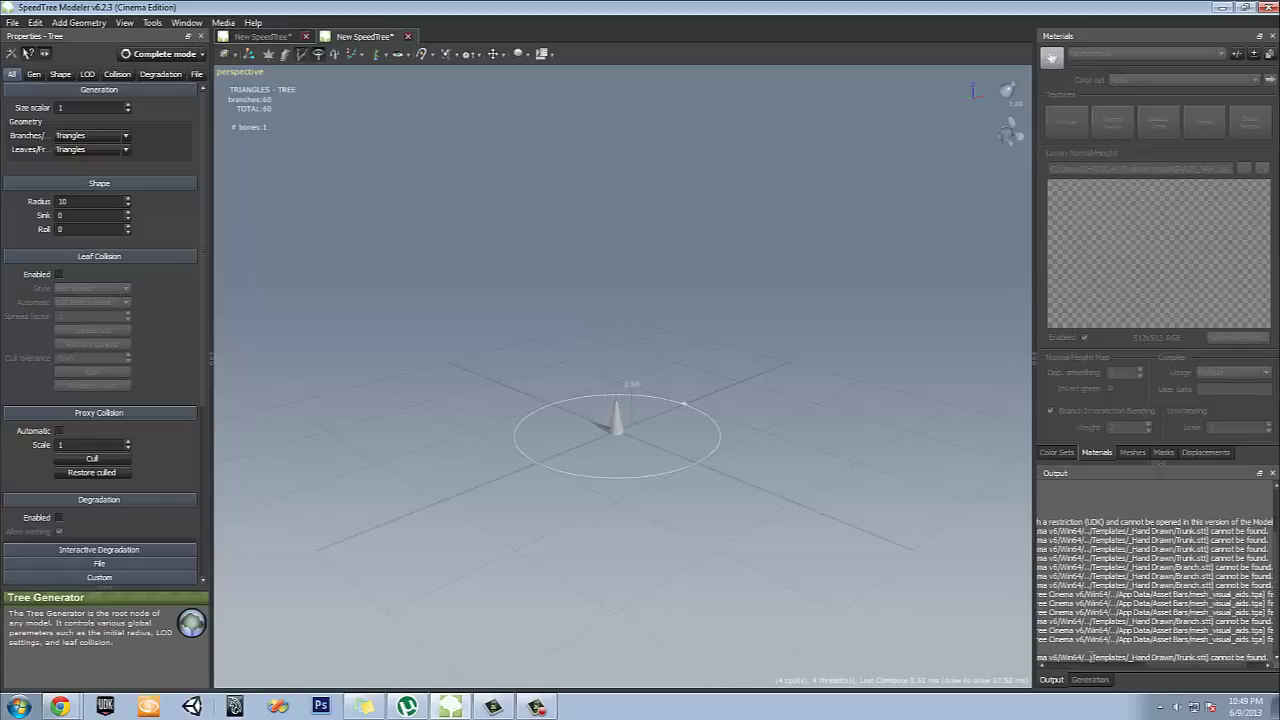
Change the Trunk generator's geometry from Branch to Frond with the leaf style option enabled
click(1088, 680)
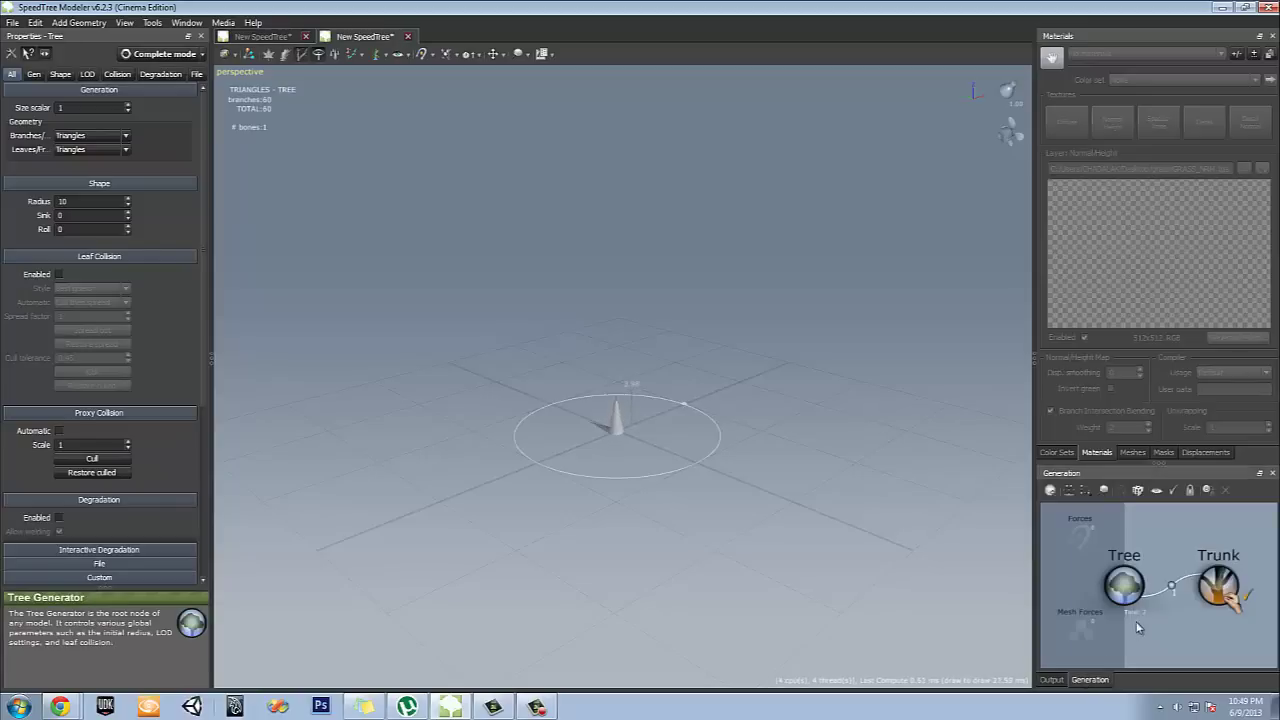
click(1228, 594)
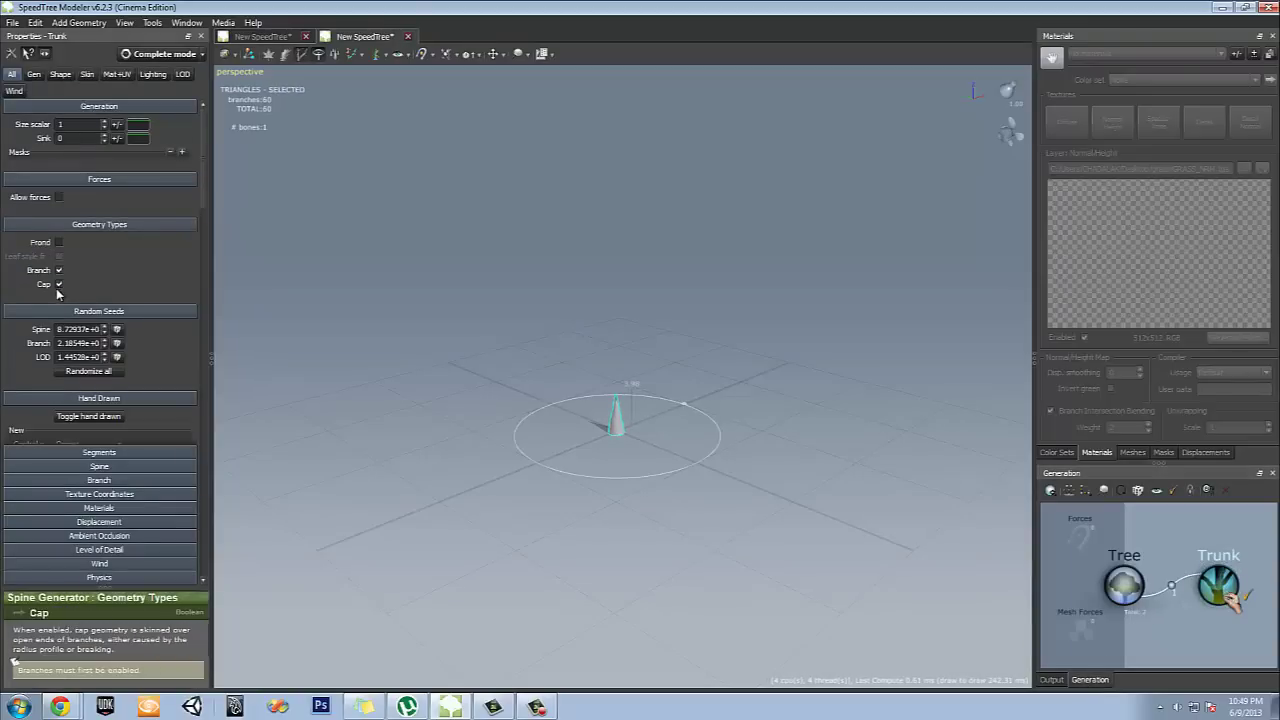
click(59, 270)
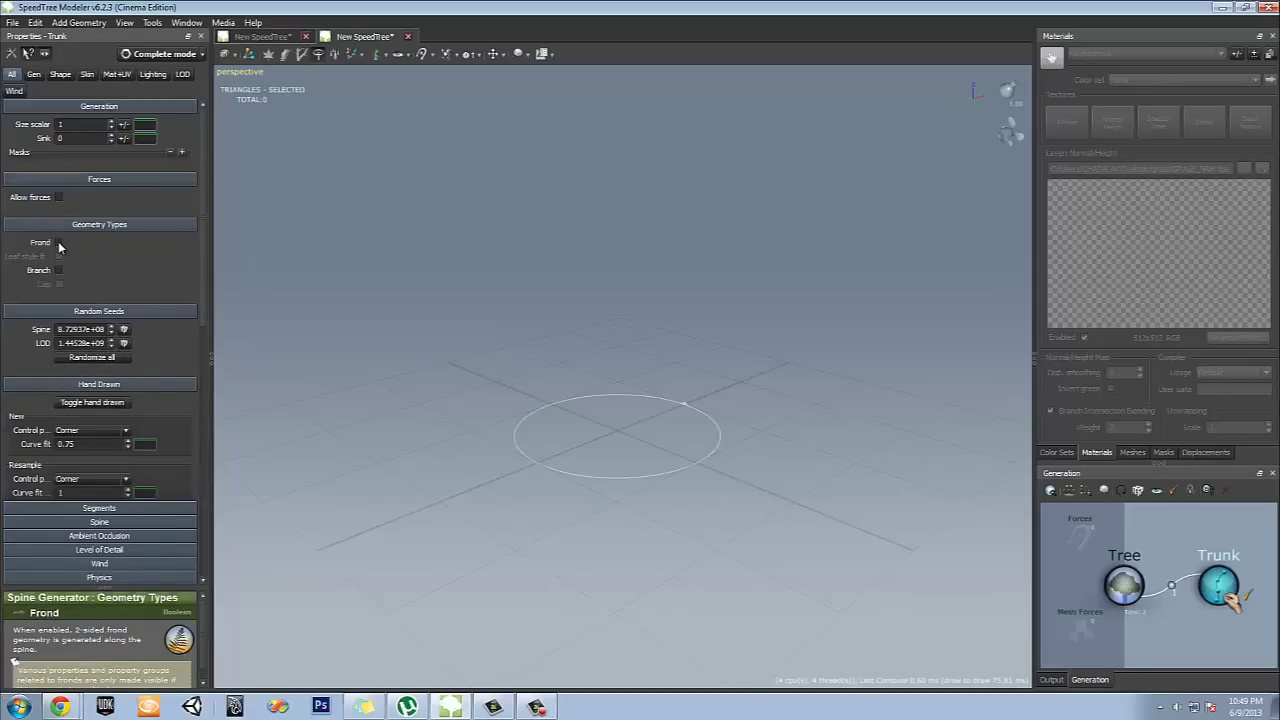
click(59, 243)
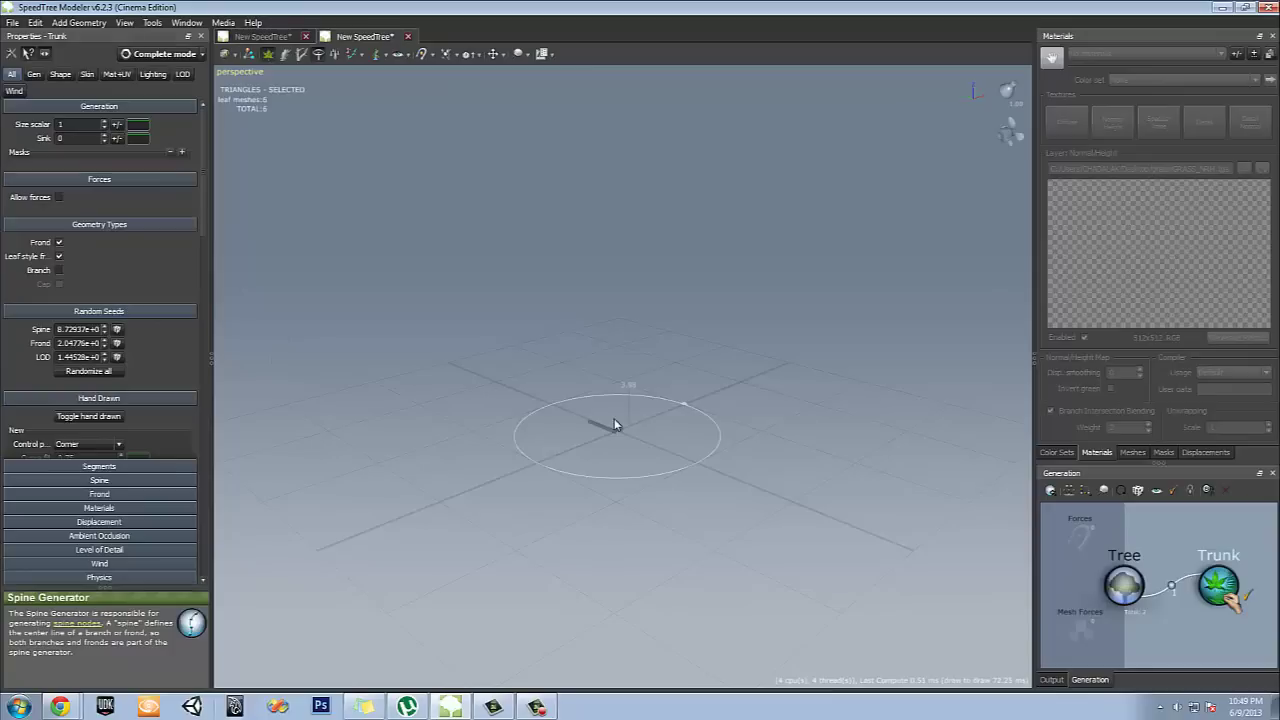
mouse_move(719, 431)
mouse_down()
mouse_move(711, 417)
mouse_move(623, 417)
mouse_move(727, 453)
mouse_up()
scroll(727, 453, up, 5)
middle_drag(727, 453, 587, 382)
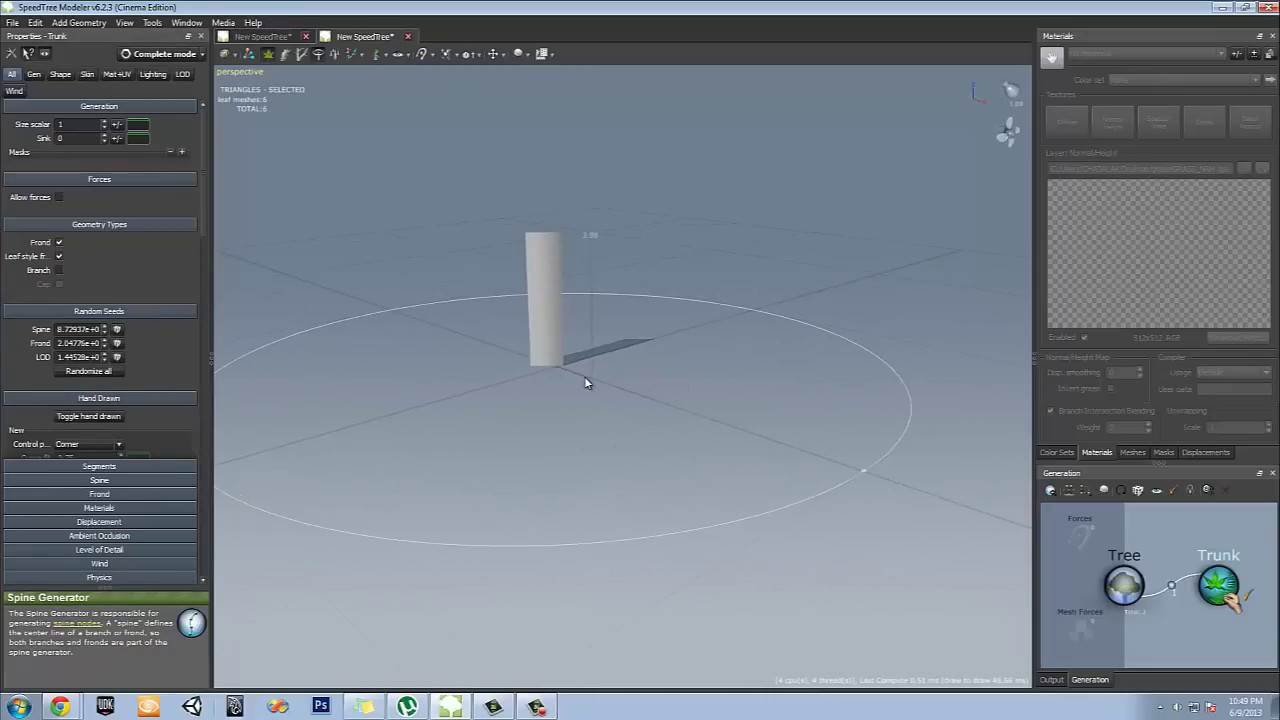
scroll(587, 380, up, 1)
drag(586, 380, 558, 328)
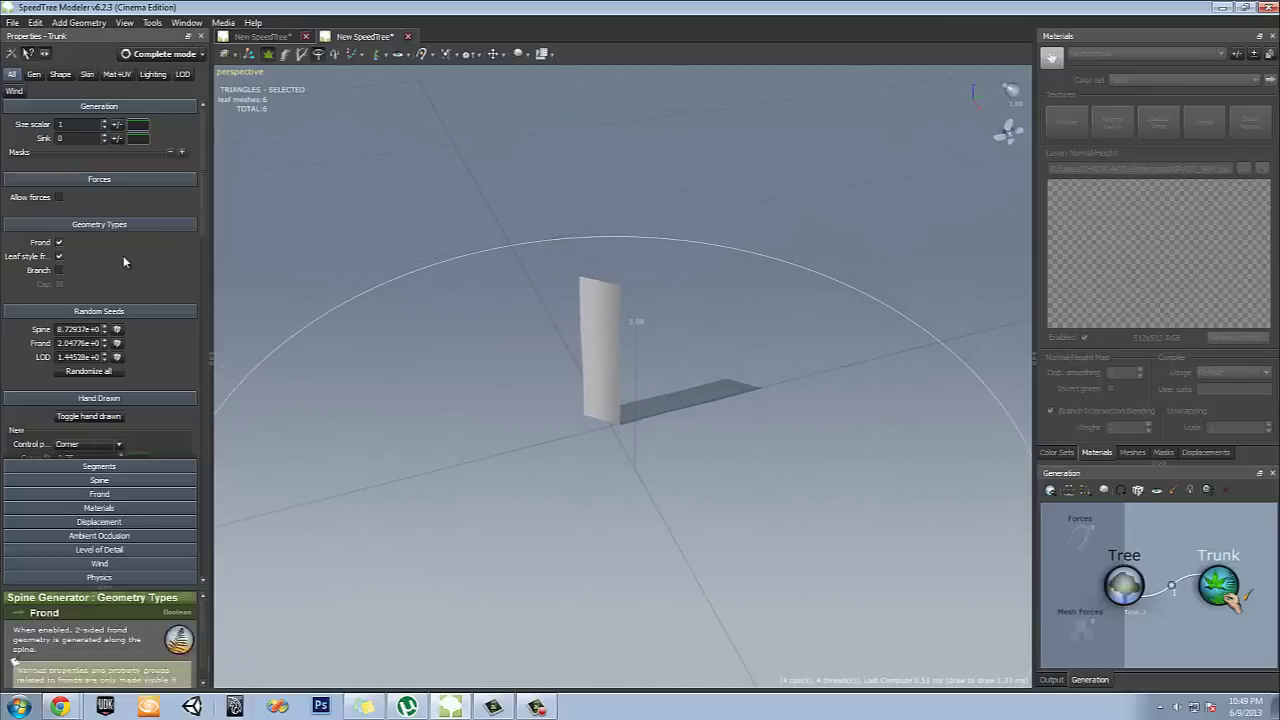
Toggle the trunk geometry to Branch and back to Frond with leaf style on to compare the two types
click(59, 242)
click(59, 270)
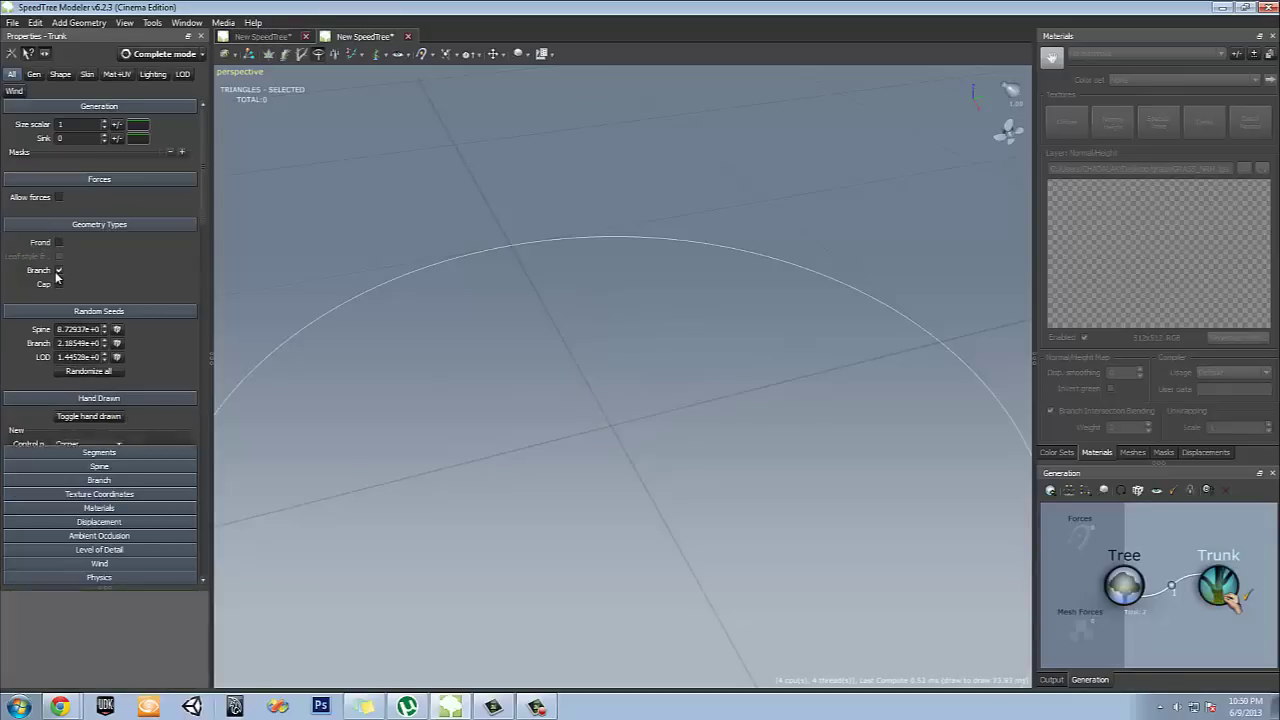
drag(534, 380, 618, 324)
click(59, 270)
click(59, 242)
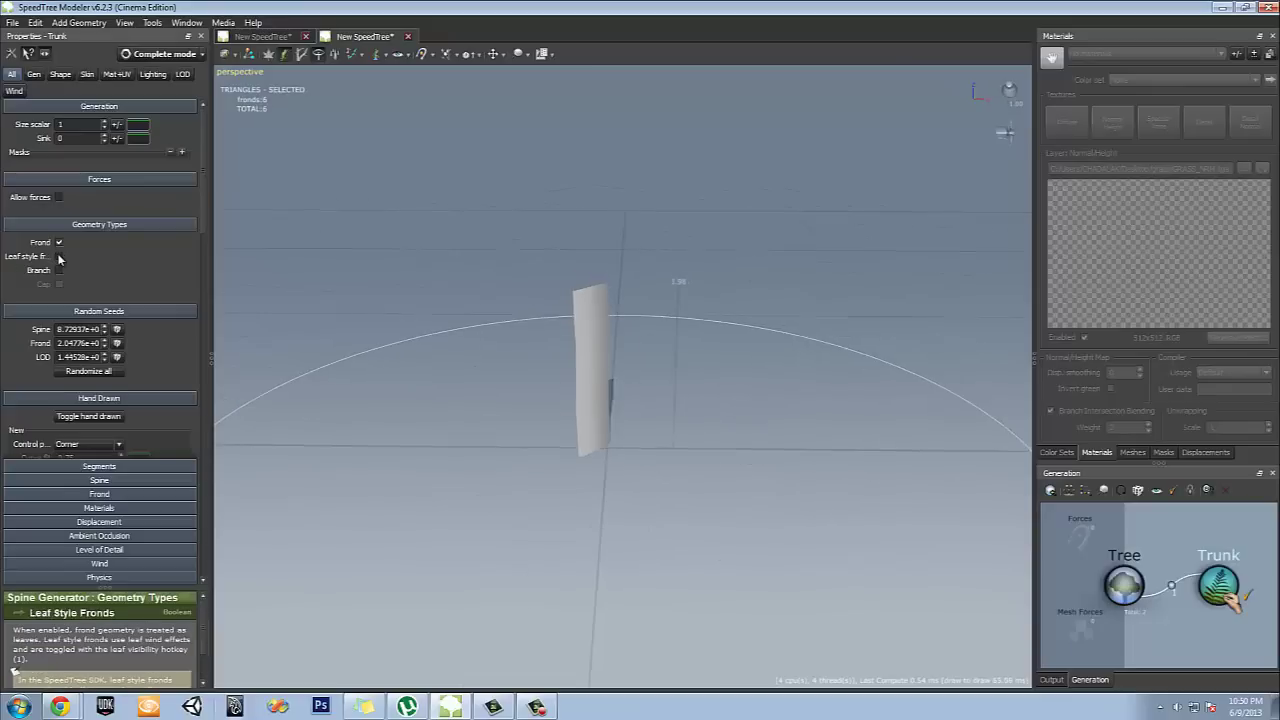
click(59, 258)
drag(558, 368, 586, 375)
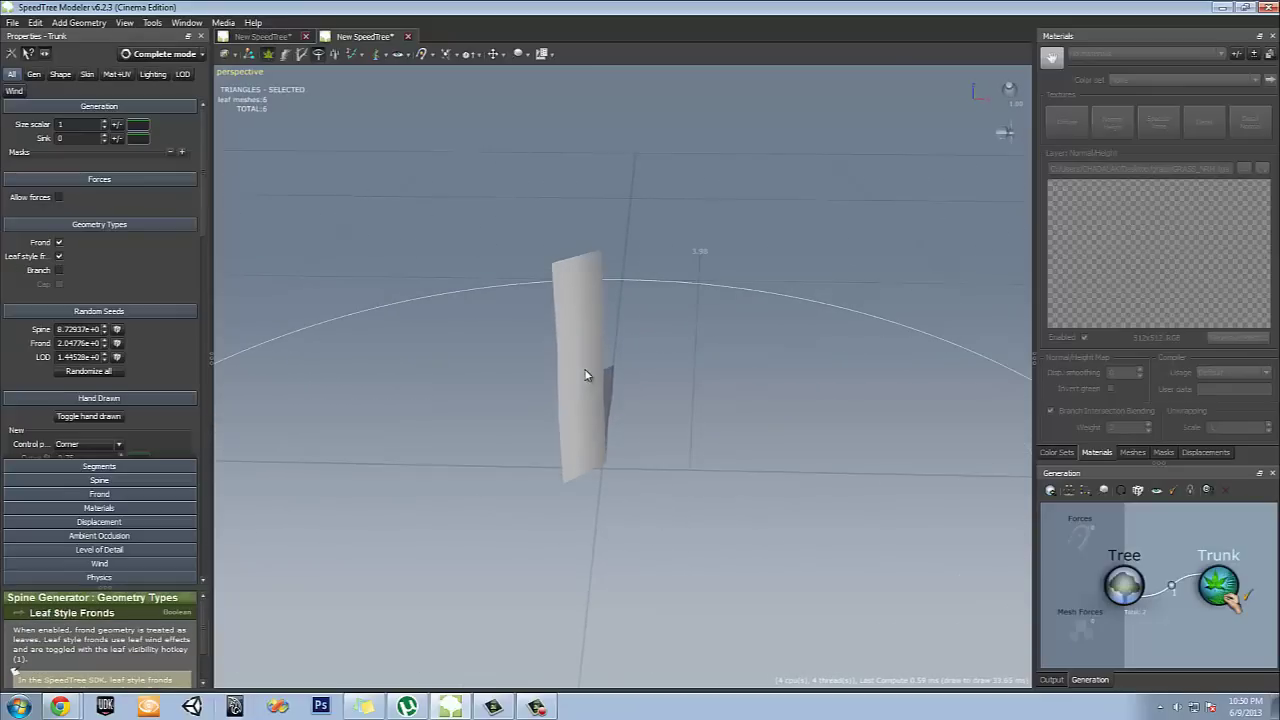
Hand-draw several extra fronds beside the first one, and undo these strokes
click(635, 480)
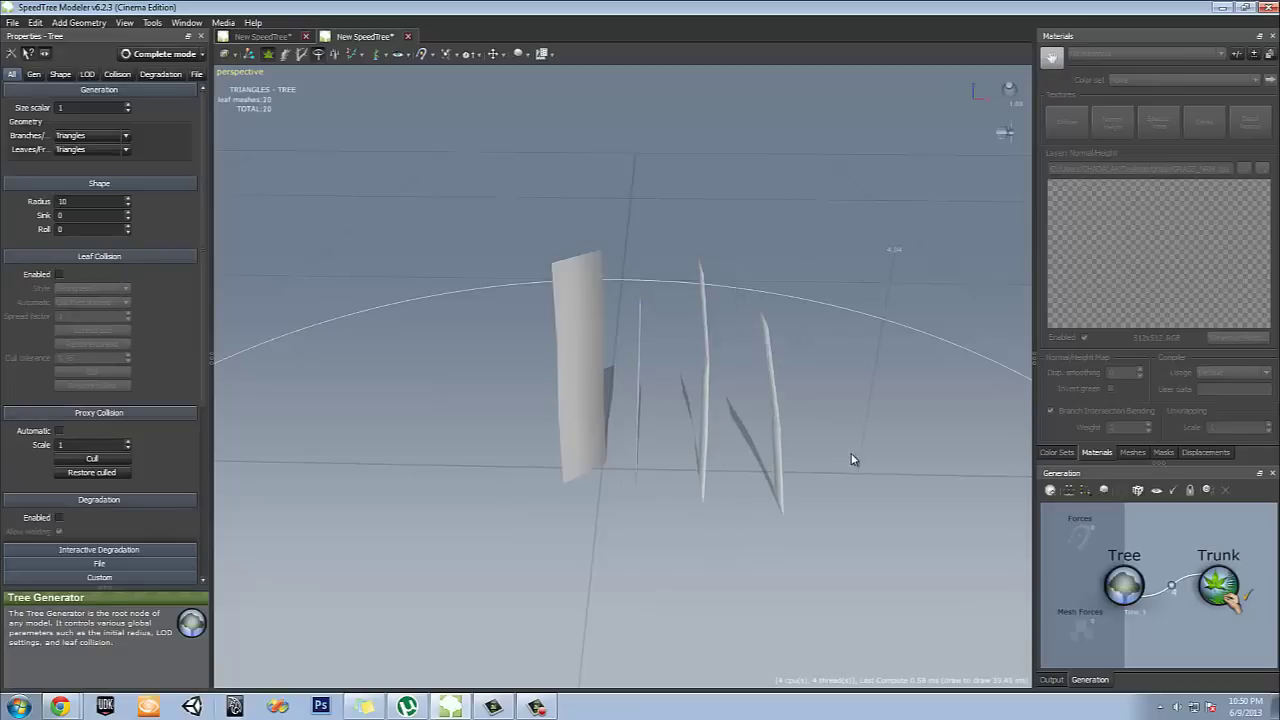
drag(851, 459, 795, 460)
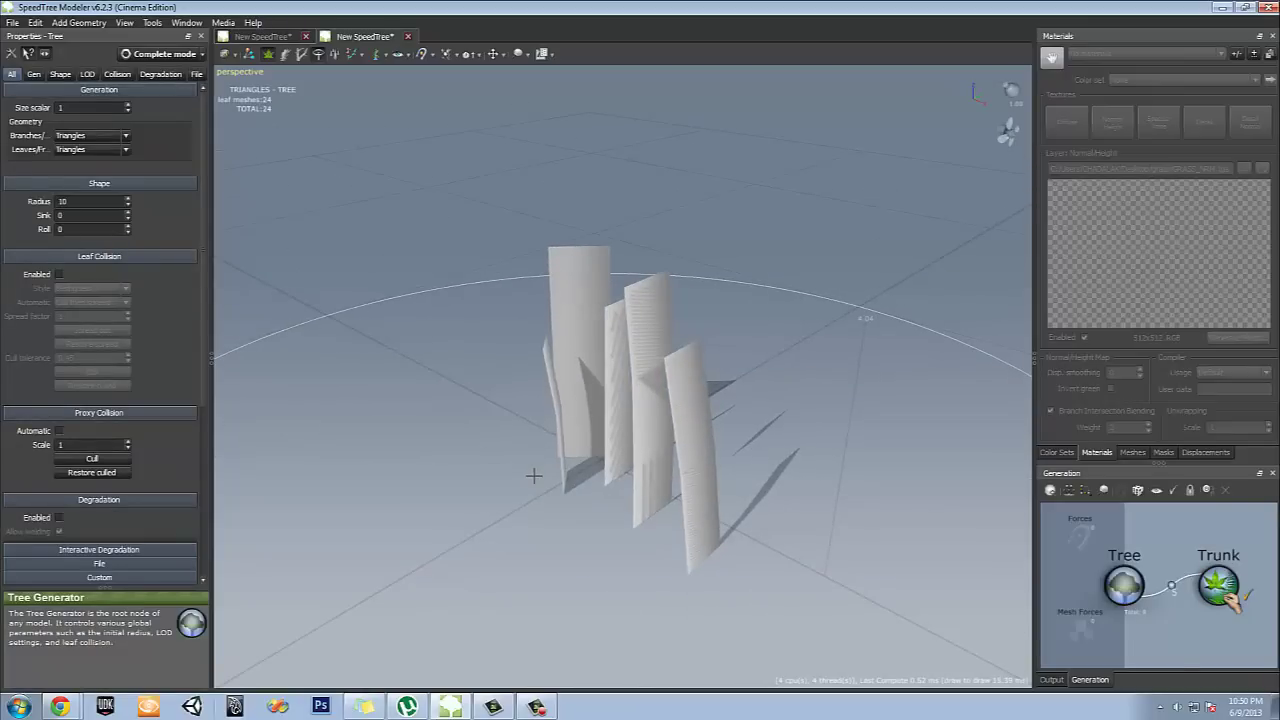
key(ctrl+z)
key(ctrl+z)
key(ctrl+z)
key(ctrl+z)
Hand-draw two more curved fronds next to the first one, undoing the misplaced strokes
drag(533, 476, 642, 495)
key(ctrl+z)
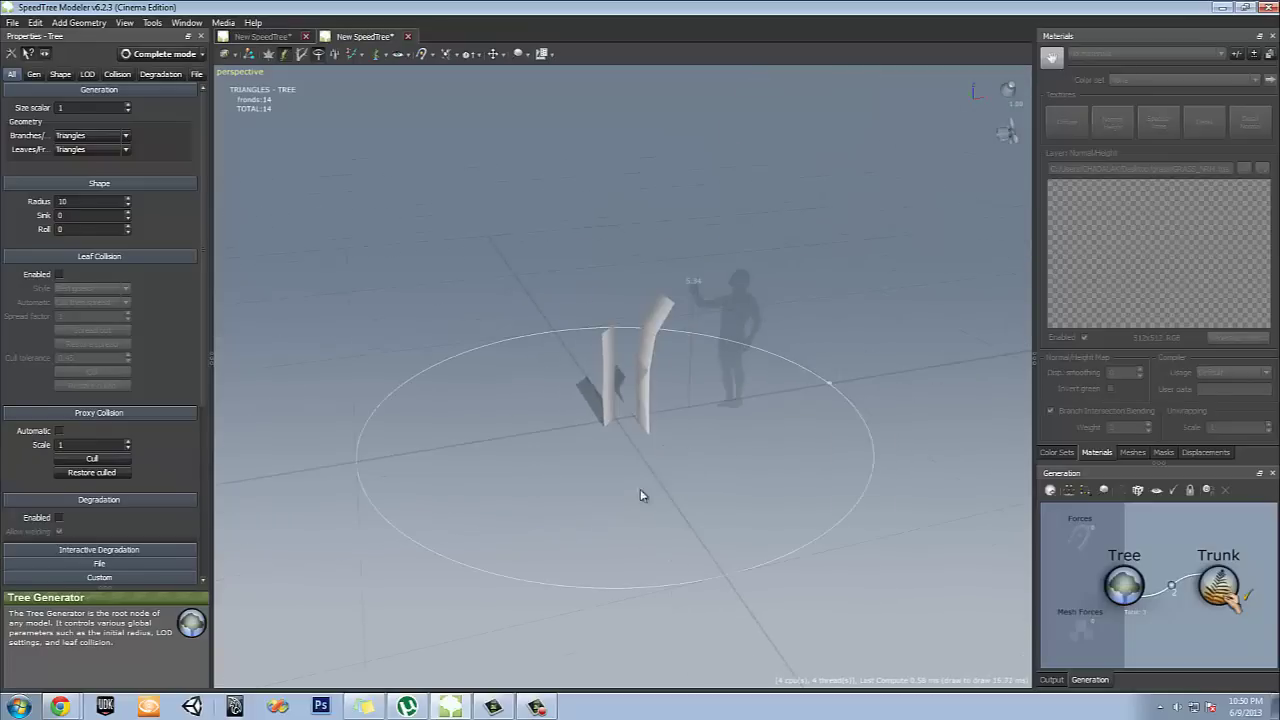
click(611, 357)
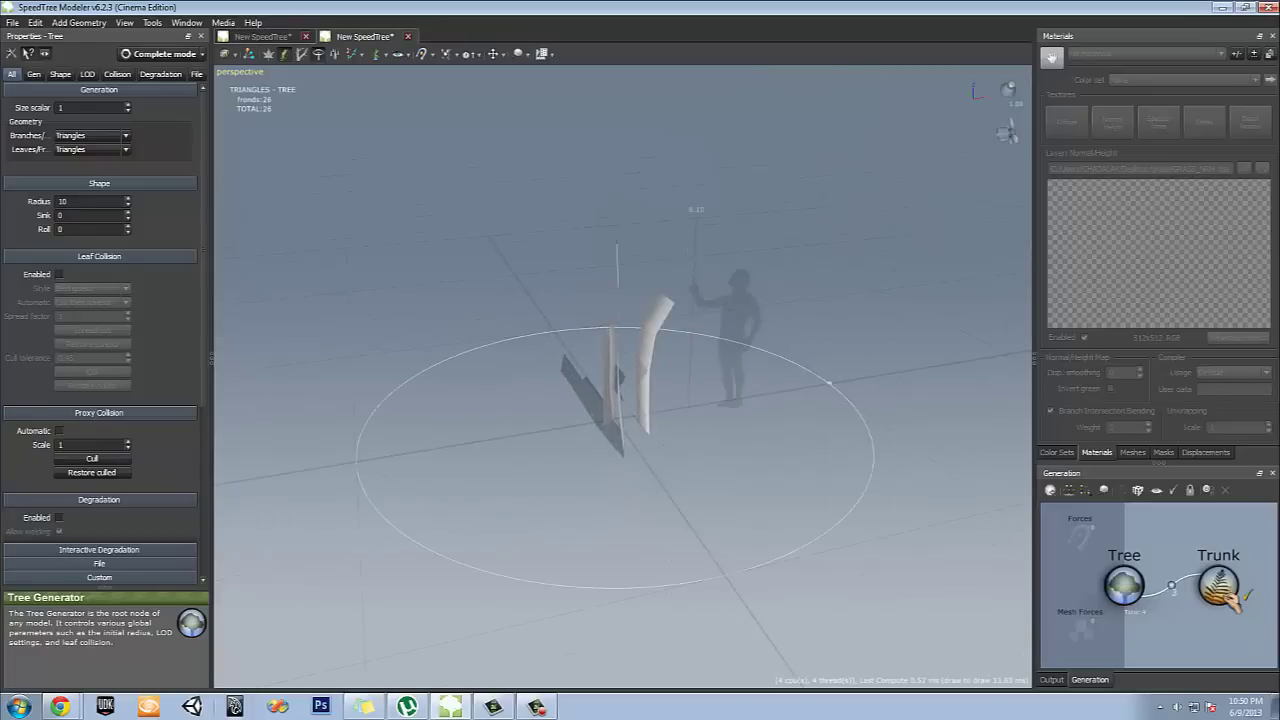
drag(736, 460, 703, 462)
key(ctrl+z)
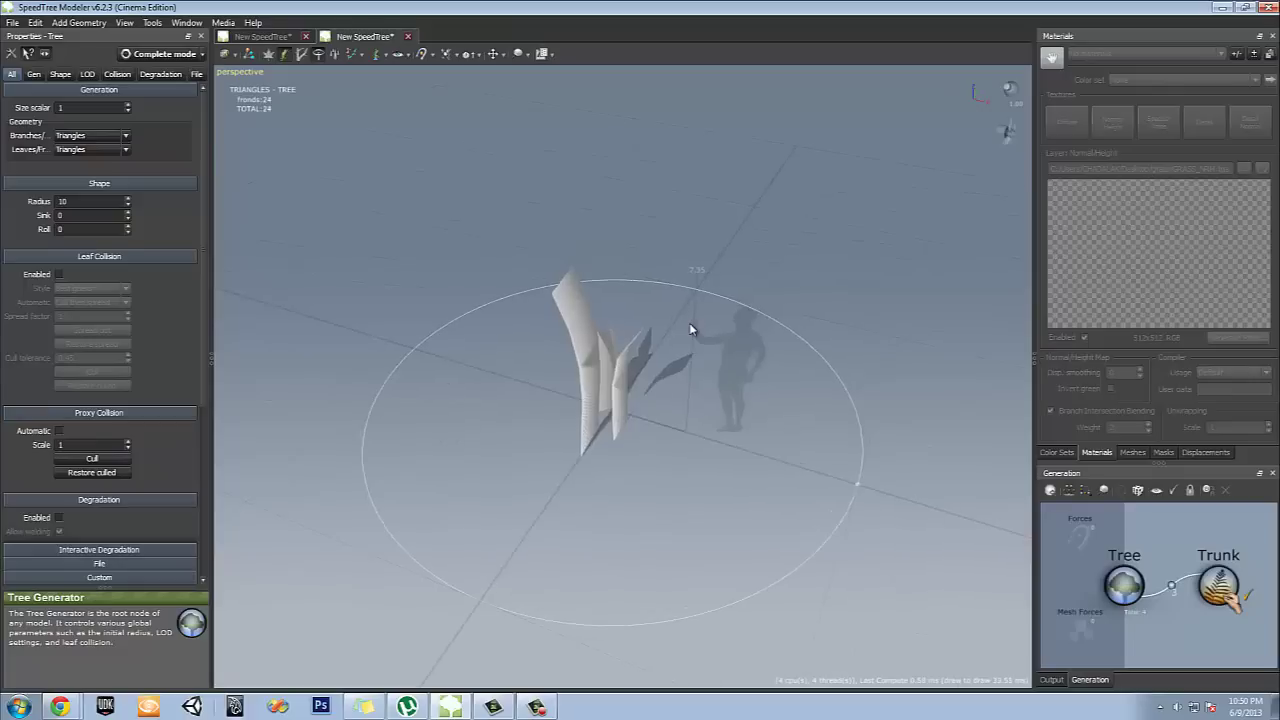
Check the finished grass model for reference, and add more curved hand-drawn fronds around the centre of the new model
click(262, 36)
drag(500, 325, 560, 300)
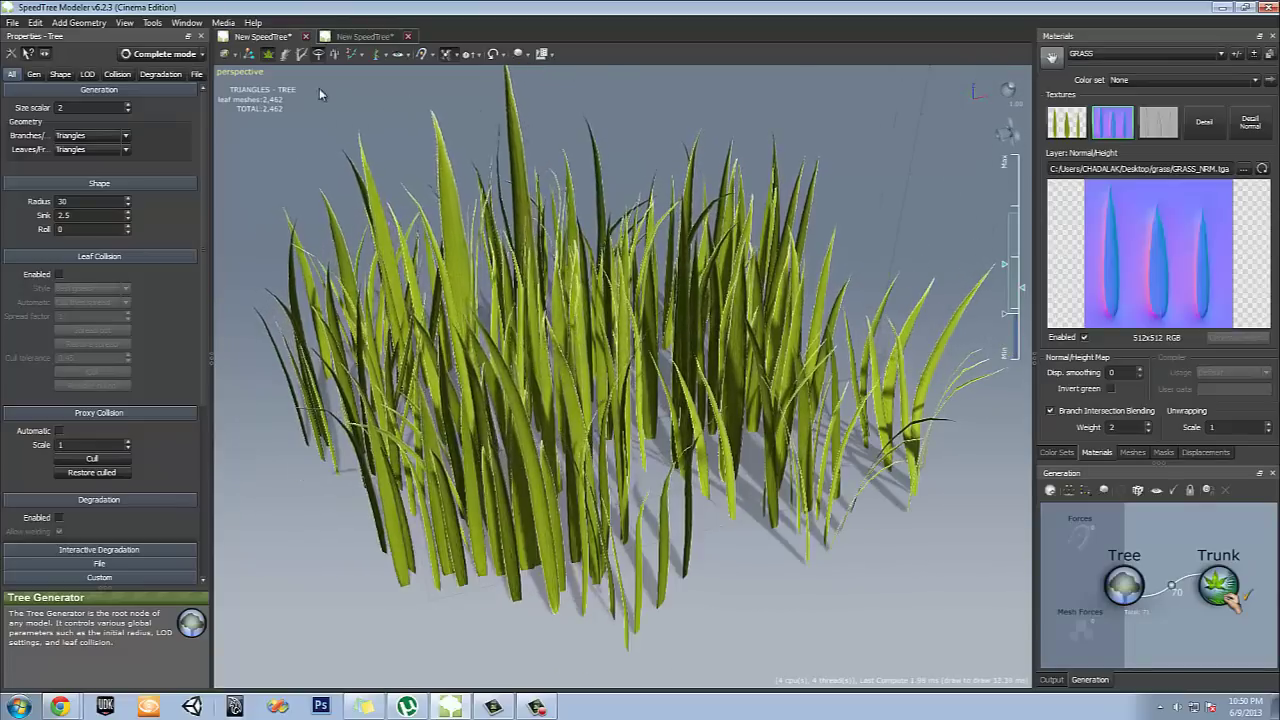
click(342, 35)
drag(606, 400, 657, 461)
mouse_move(692, 360)
mouse_down()
mouse_move(543, 474)
mouse_move(605, 425)
mouse_move(659, 412)
mouse_move(638, 377)
mouse_up()
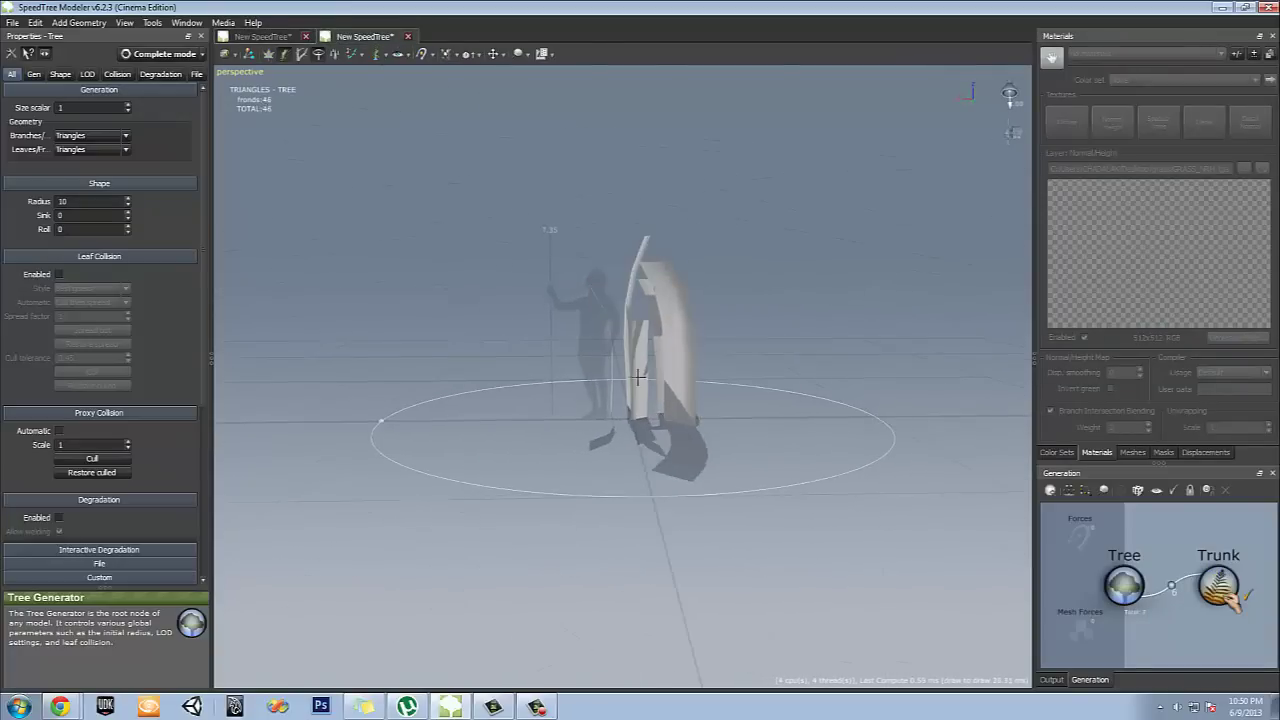
mouse_move(566, 400)
mouse_down()
mouse_move(646, 443)
mouse_move(586, 434)
mouse_move(645, 442)
mouse_move(662, 424)
mouse_move(632, 458)
mouse_move(689, 443)
mouse_move(597, 488)
mouse_up()
key(ctrl+z)
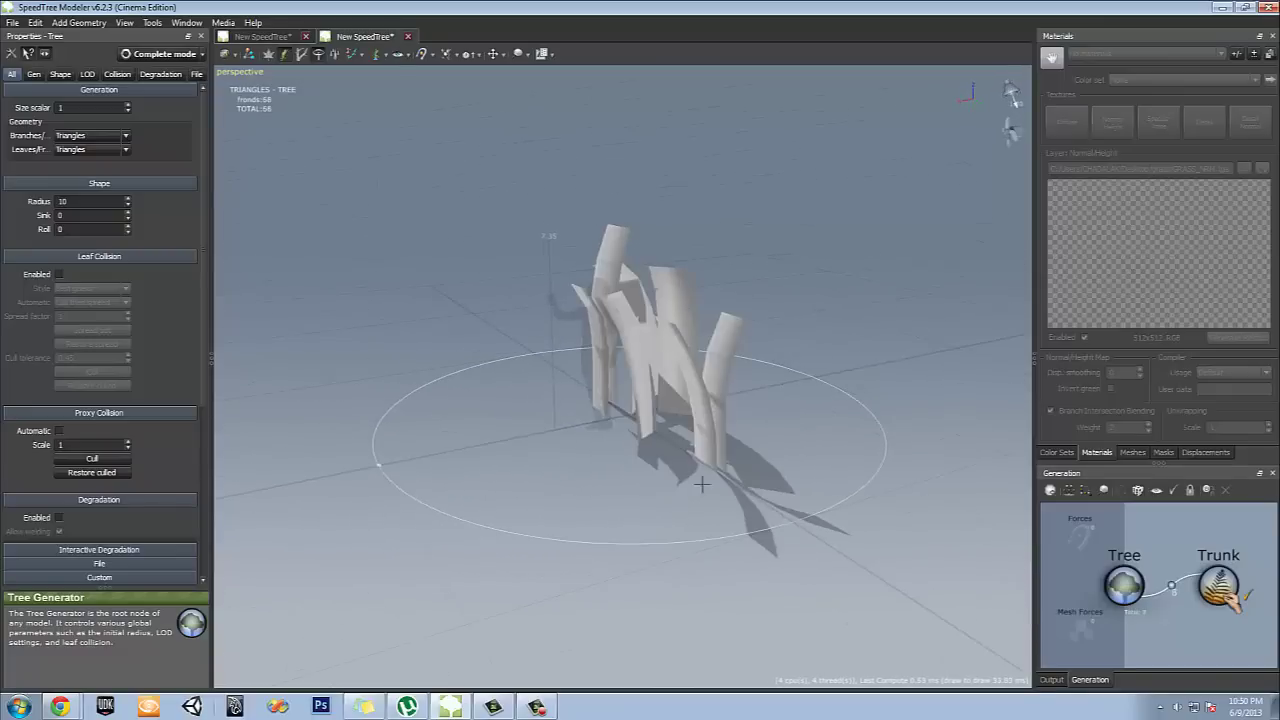
Hand-draw more fronds of varying height and bend from different view angles to thicken the clump
drag(701, 484, 696, 437)
drag(740, 353, 786, 334)
mouse_move(796, 486)
mouse_down()
mouse_move(694, 466)
mouse_move(623, 532)
mouse_move(522, 457)
mouse_up()
drag(622, 544, 652, 426)
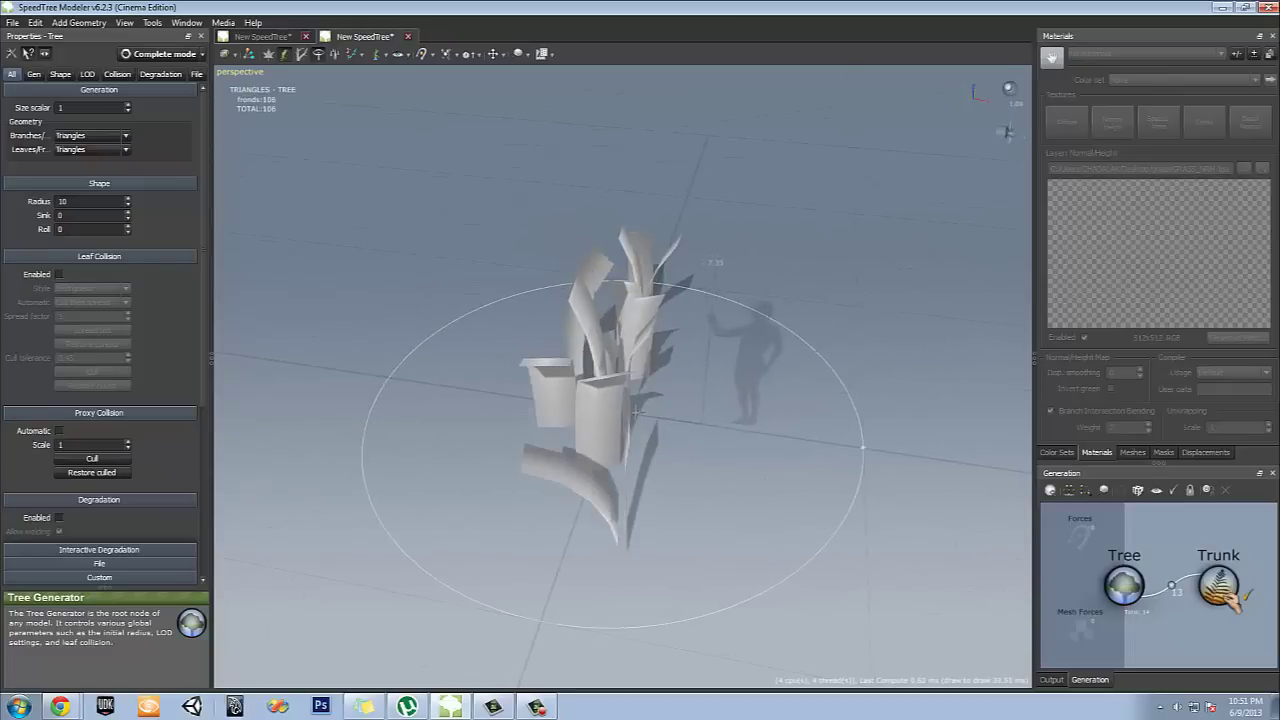
mouse_move(712, 476)
mouse_down()
mouse_move(666, 477)
mouse_move(554, 423)
mouse_move(614, 404)
mouse_up()
mouse_move(690, 452)
mouse_down()
mouse_move(597, 456)
mouse_move(546, 374)
mouse_move(620, 369)
mouse_up()
mouse_move(670, 508)
mouse_down()
mouse_move(643, 460)
mouse_move(619, 494)
mouse_move(496, 449)
mouse_move(480, 345)
mouse_up()
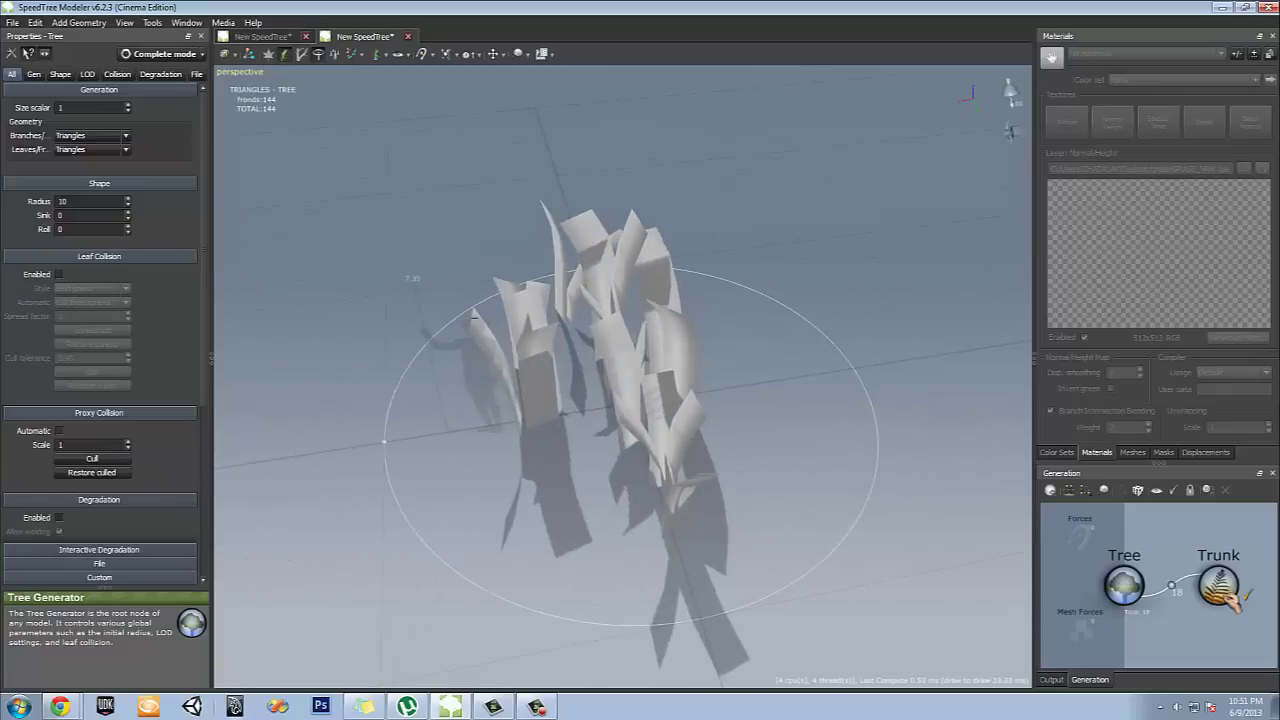
Fill the remaining gaps inside the ground circle with further hand-drawn fronds, widening the clump
mouse_move(545, 450)
mouse_down()
mouse_move(740, 493)
mouse_move(733, 469)
mouse_move(889, 466)
mouse_up()
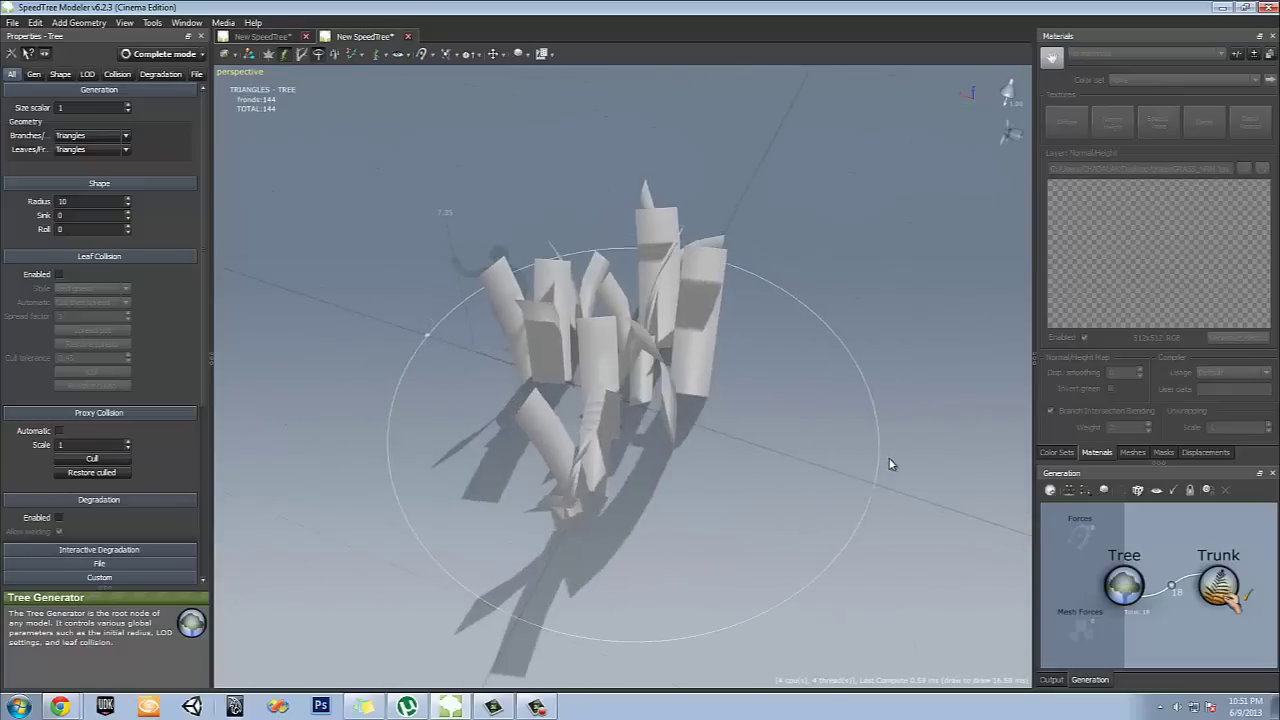
drag(737, 445, 710, 299)
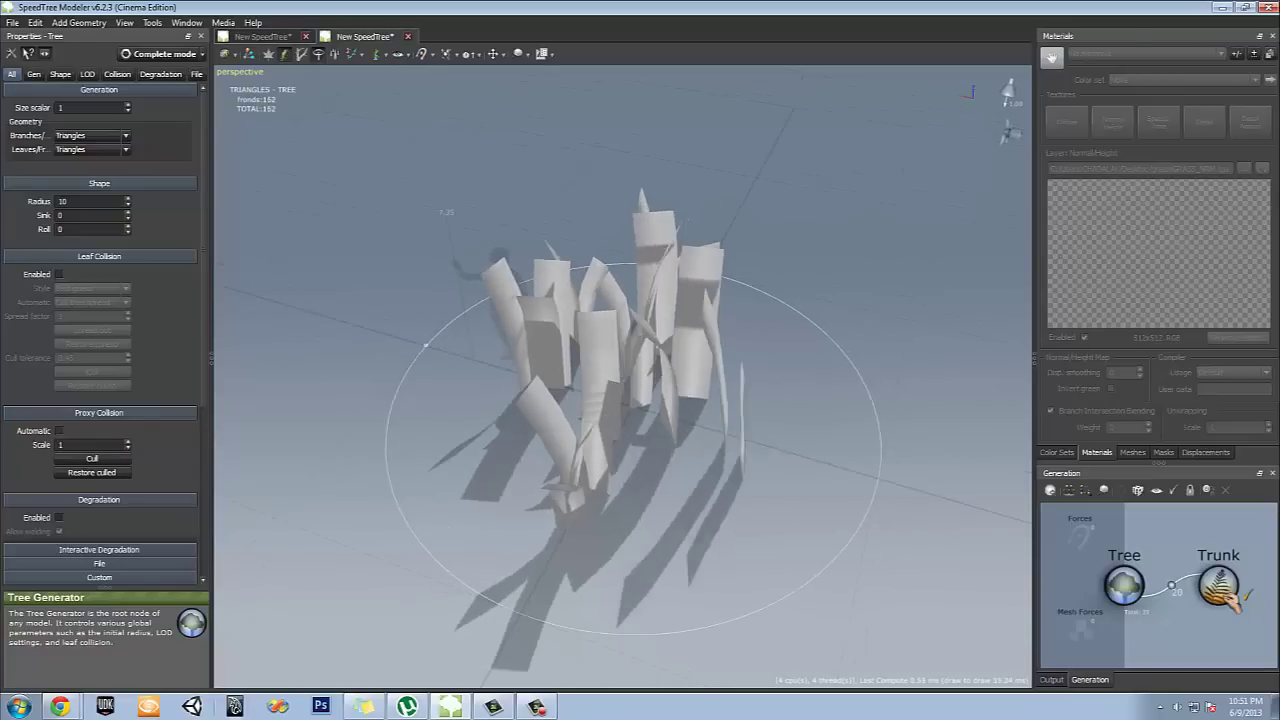
mouse_move(748, 466)
mouse_down()
mouse_move(770, 375)
mouse_move(662, 476)
mouse_move(600, 498)
mouse_move(543, 349)
mouse_up()
drag(620, 342, 617, 333)
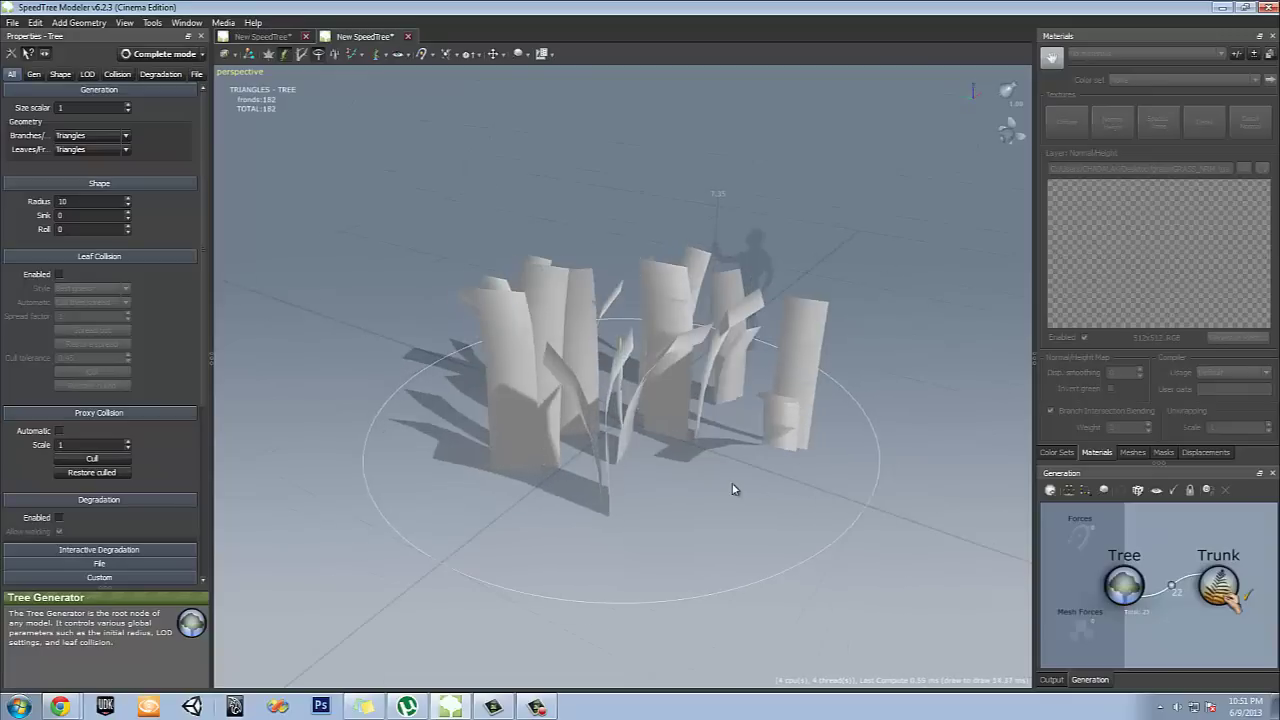
mouse_move(732, 485)
mouse_down()
mouse_move(608, 488)
mouse_move(572, 412)
mouse_up()
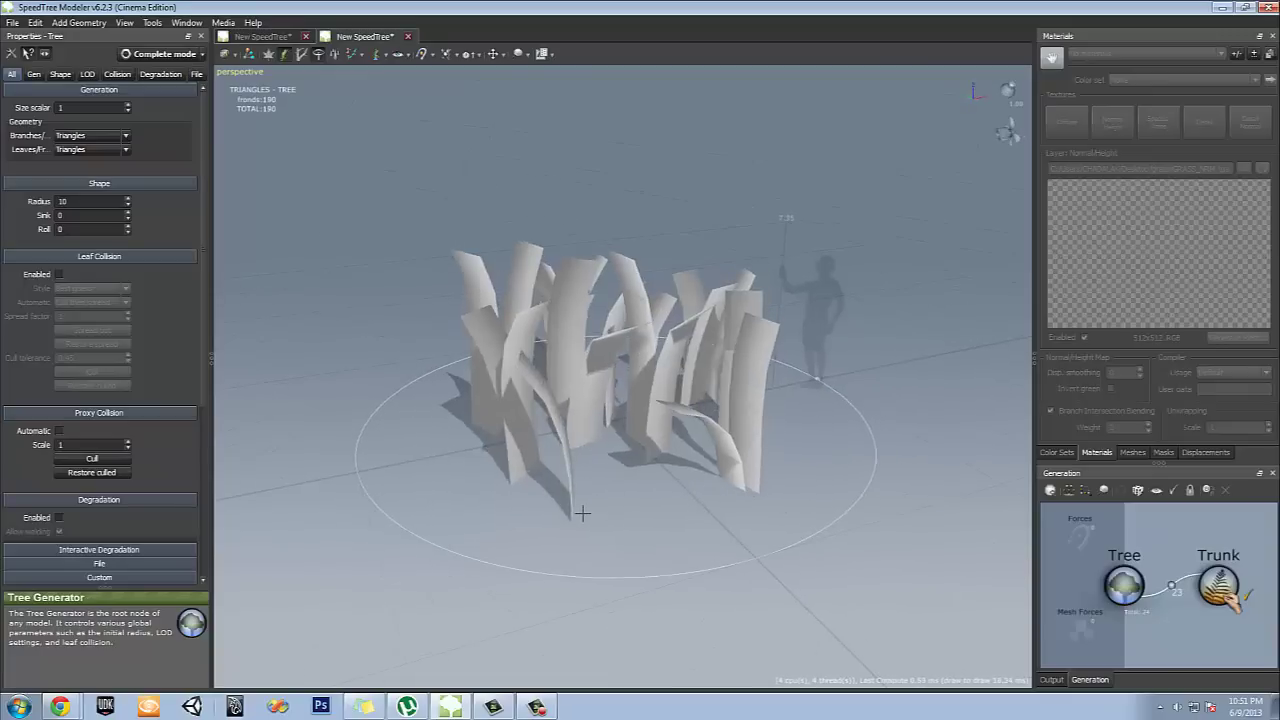
mouse_move(660, 510)
mouse_down()
mouse_move(774, 506)
mouse_move(810, 481)
mouse_move(900, 350)
mouse_move(795, 496)
mouse_up()
mouse_move(758, 458)
mouse_down()
mouse_move(792, 298)
mouse_move(800, 306)
mouse_move(645, 297)
mouse_up()
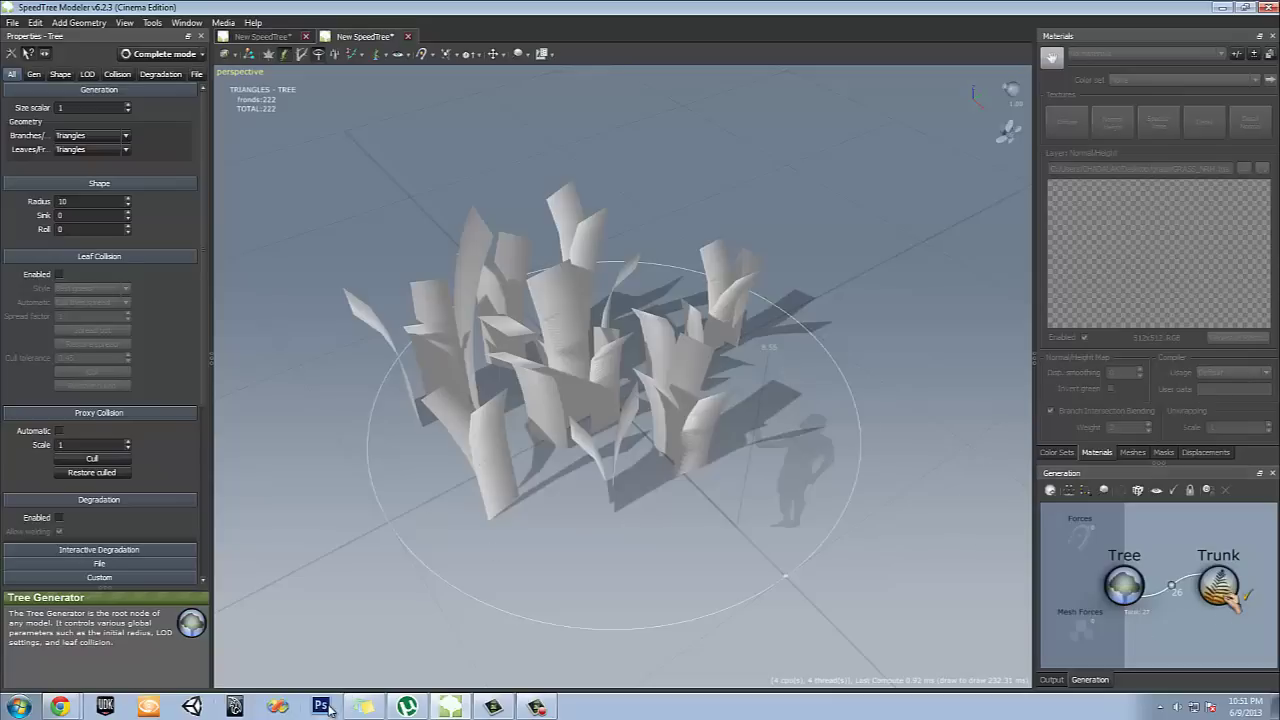
Switch to the CG Textures site in Chrome and open the Leaves category under Nature
mouse_move(76, 704)
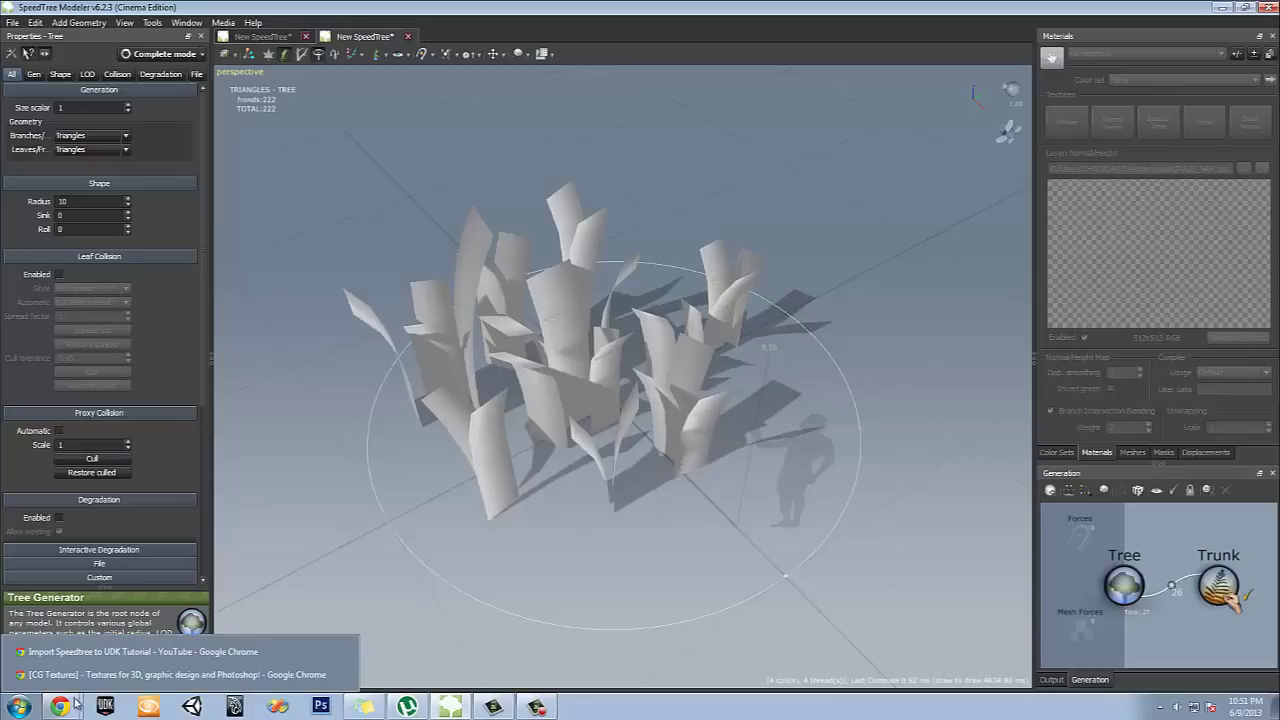
click(150, 674)
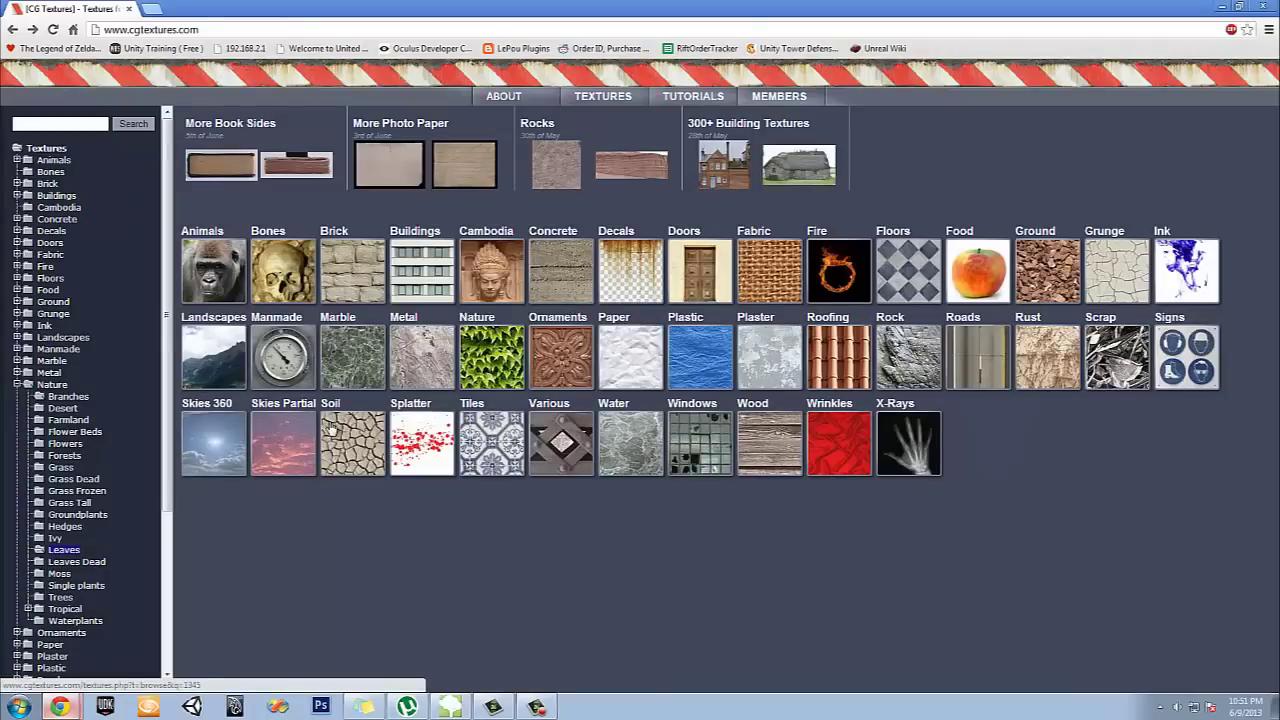
click(503, 364)
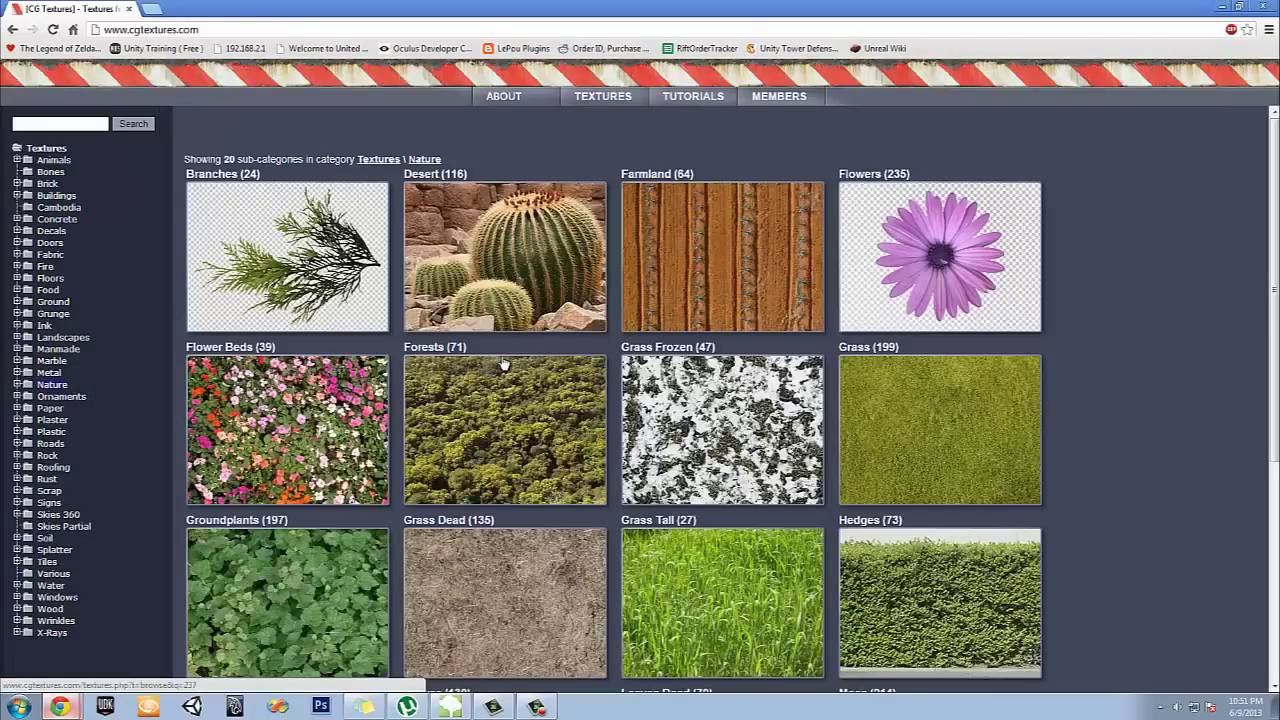
scroll(589, 337, down, 4)
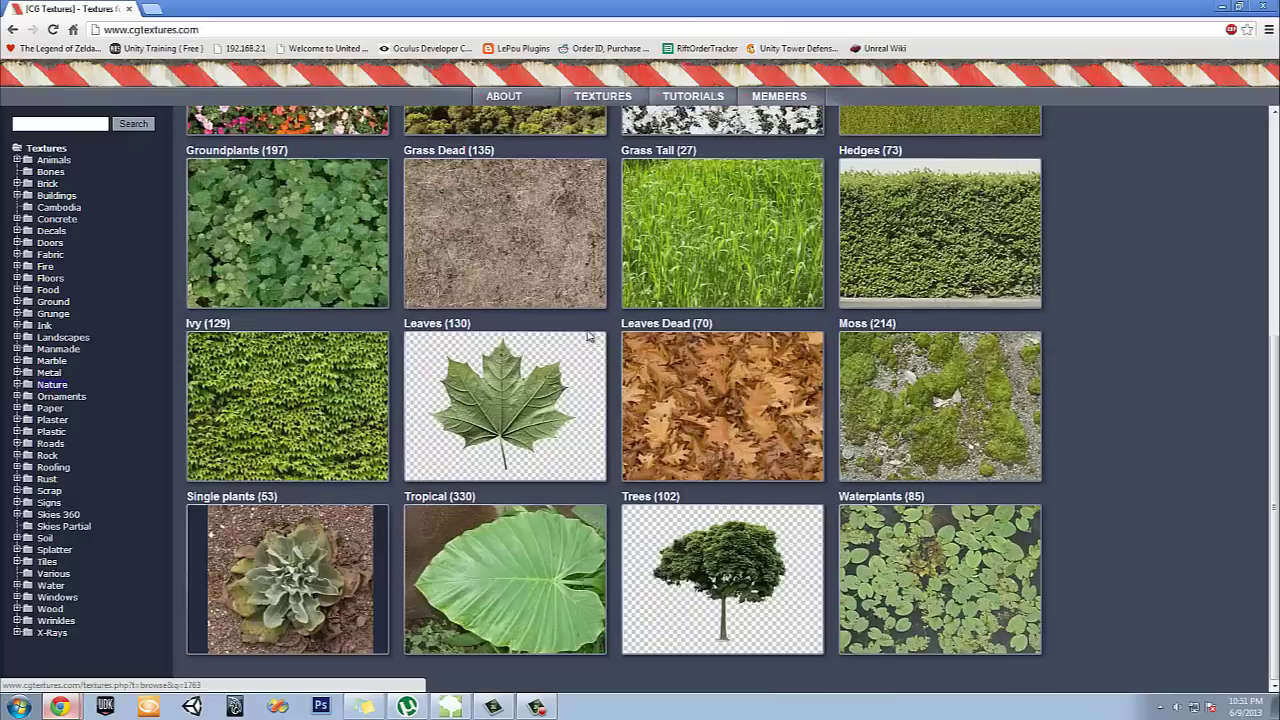
click(522, 411)
Find the masked texture set of long narrow green leaves and open its image page
scroll(720, 442, down, 5)
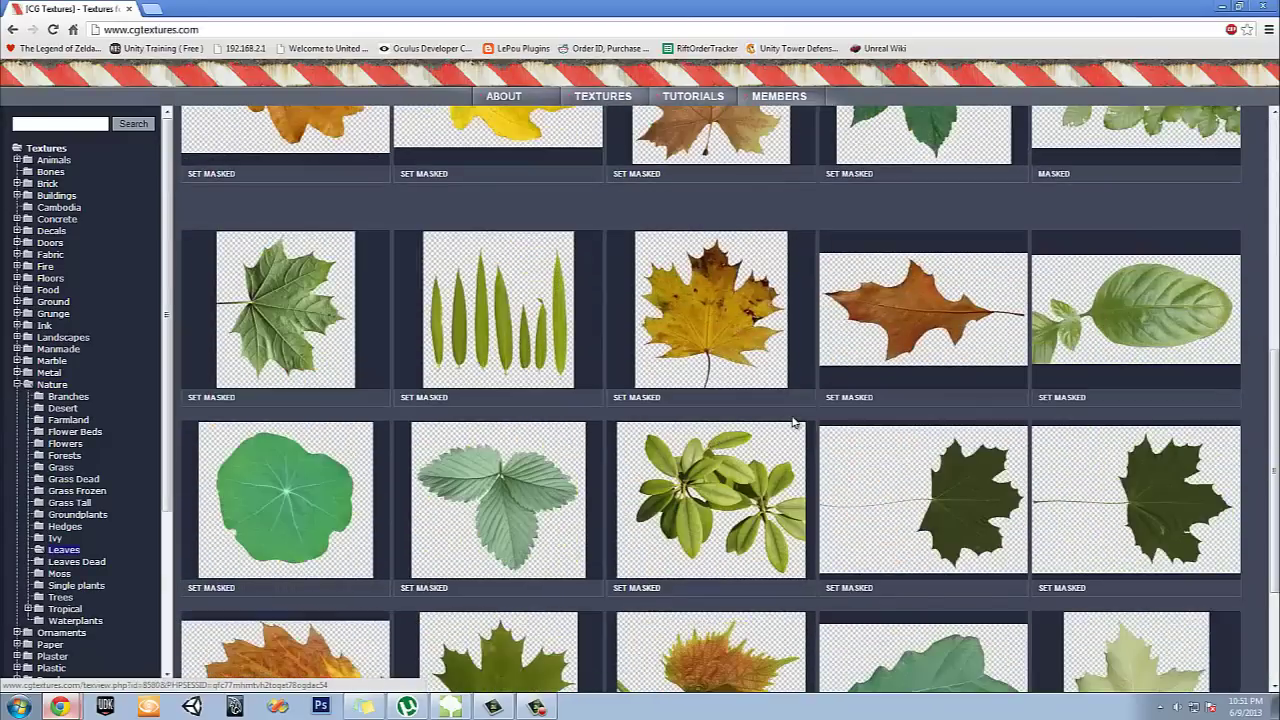
click(463, 292)
scroll(455, 284, down, 2)
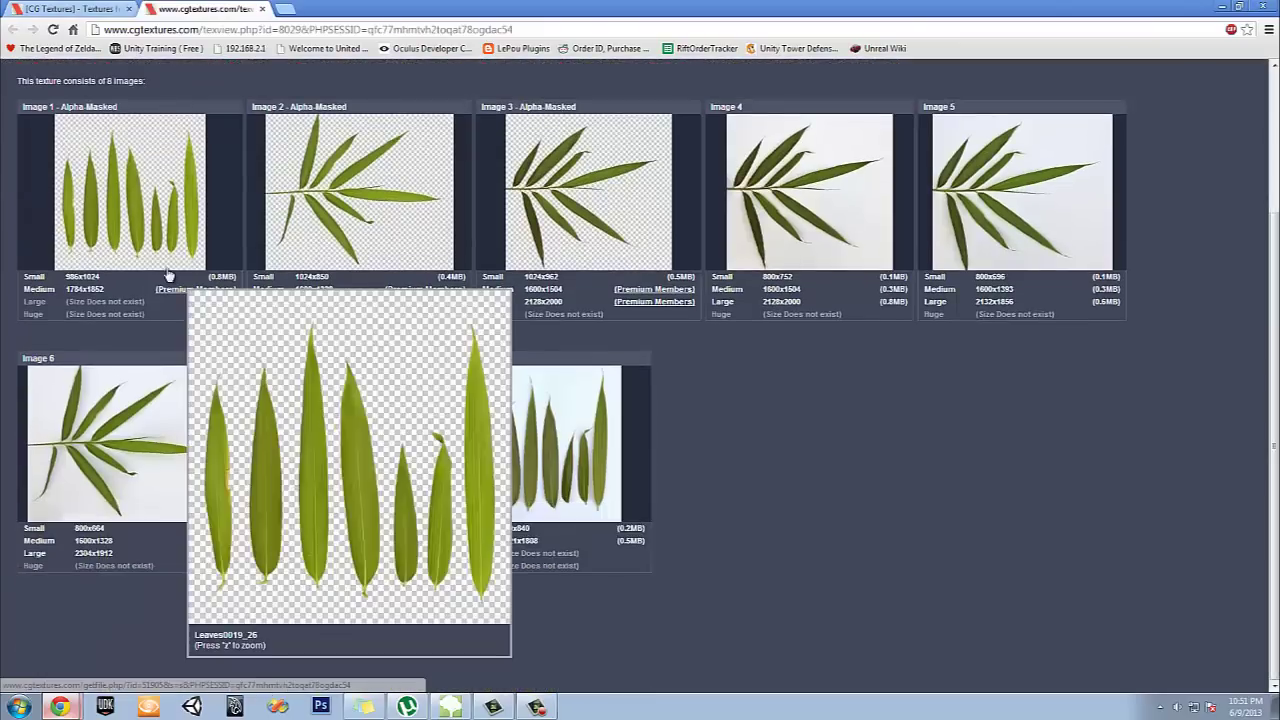
Download the small version of alpha-masked image Leaves0019_26 and open the downloaded file in Photoshop
click(120, 234)
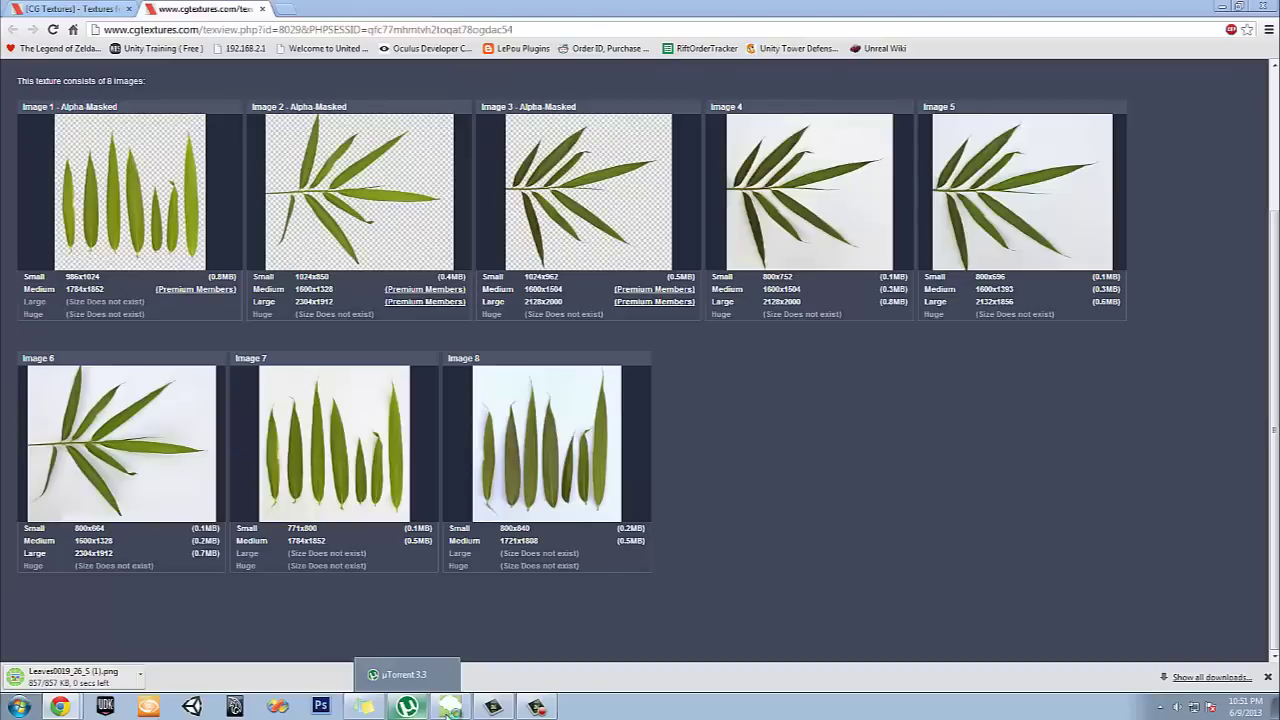
click(320, 707)
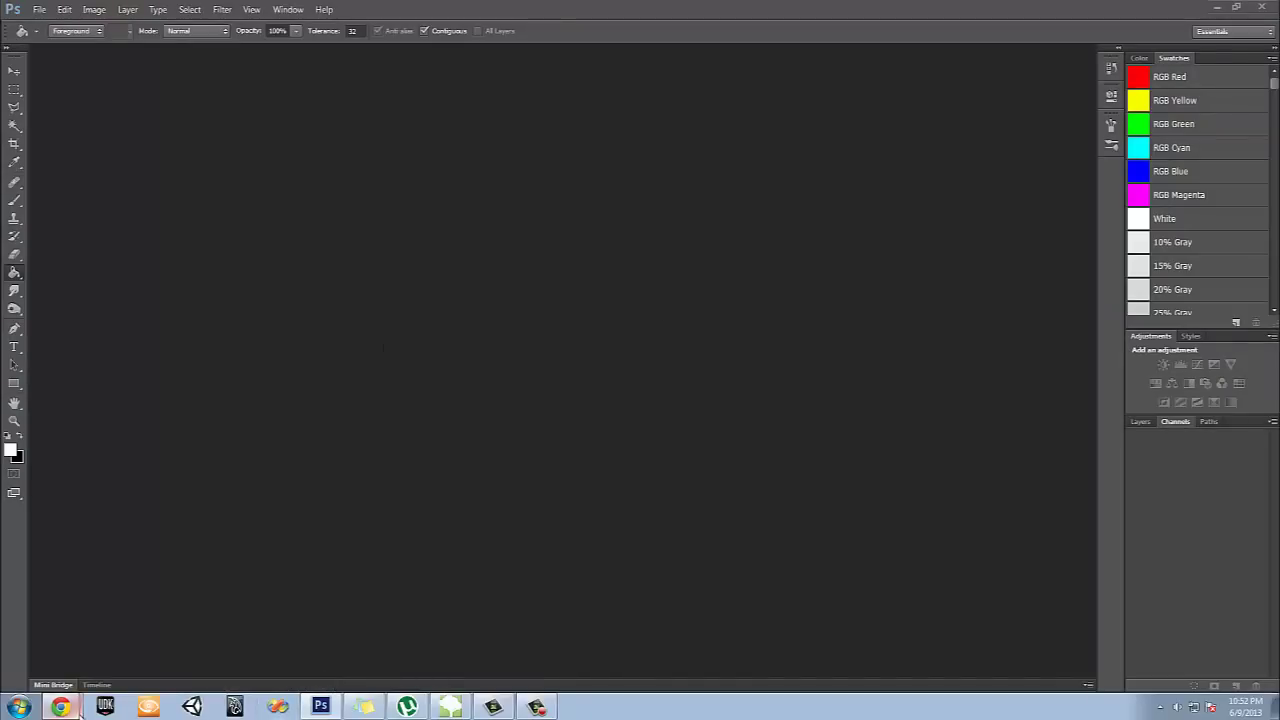
mouse_move(60, 707)
click(80, 675)
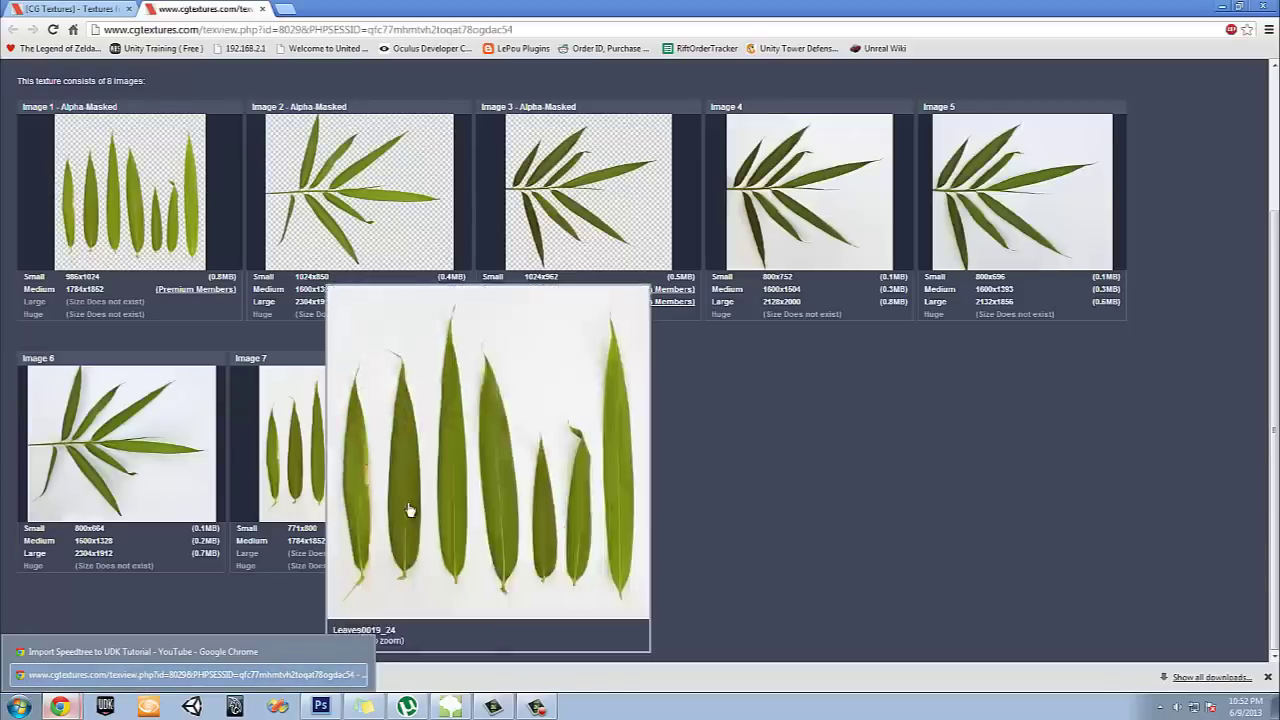
drag(45, 677, 424, 375)
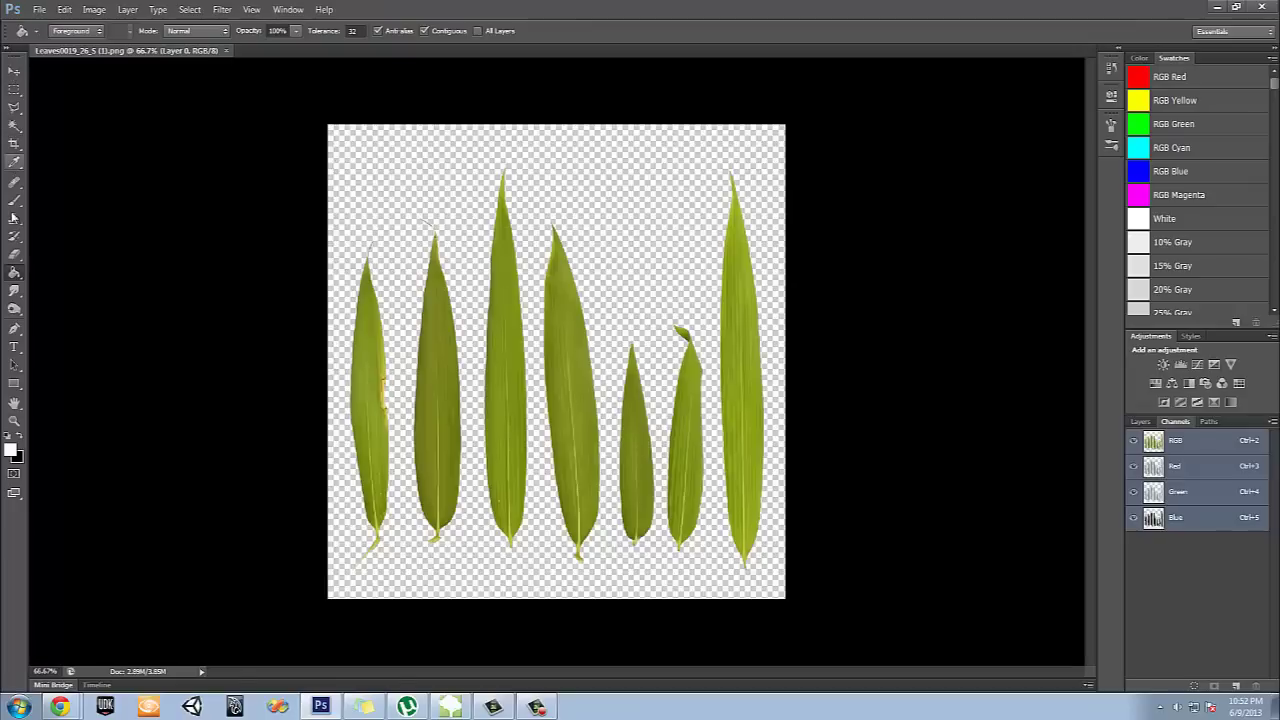
Crop the leaf image tightly around the third leaf, leaving out the neighbouring leaves
click(14, 143)
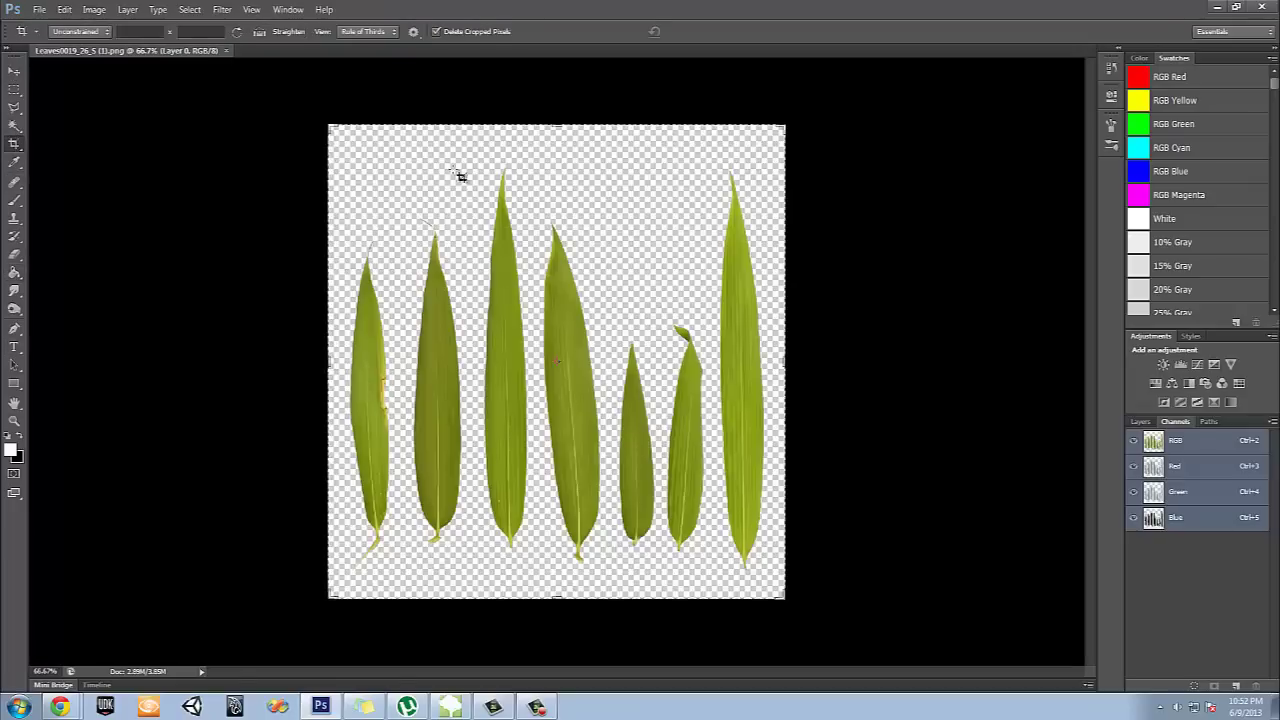
drag(472, 163, 558, 568)
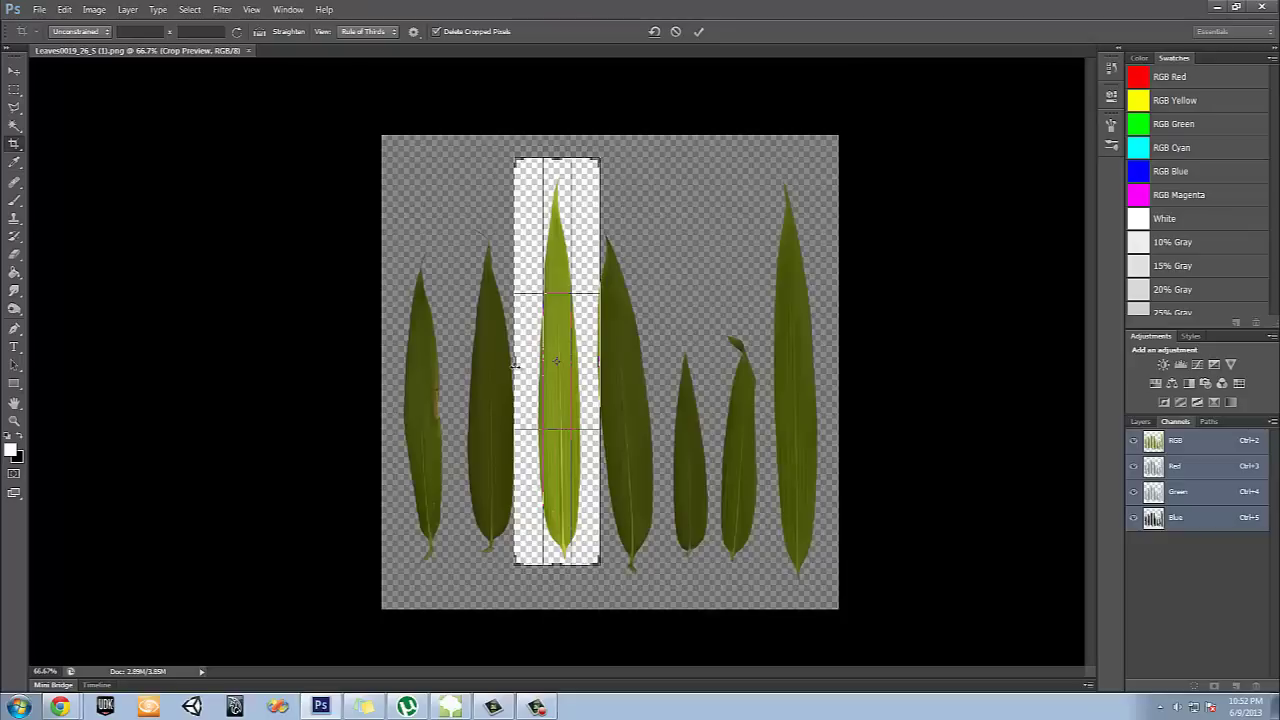
drag(517, 361, 590, 370)
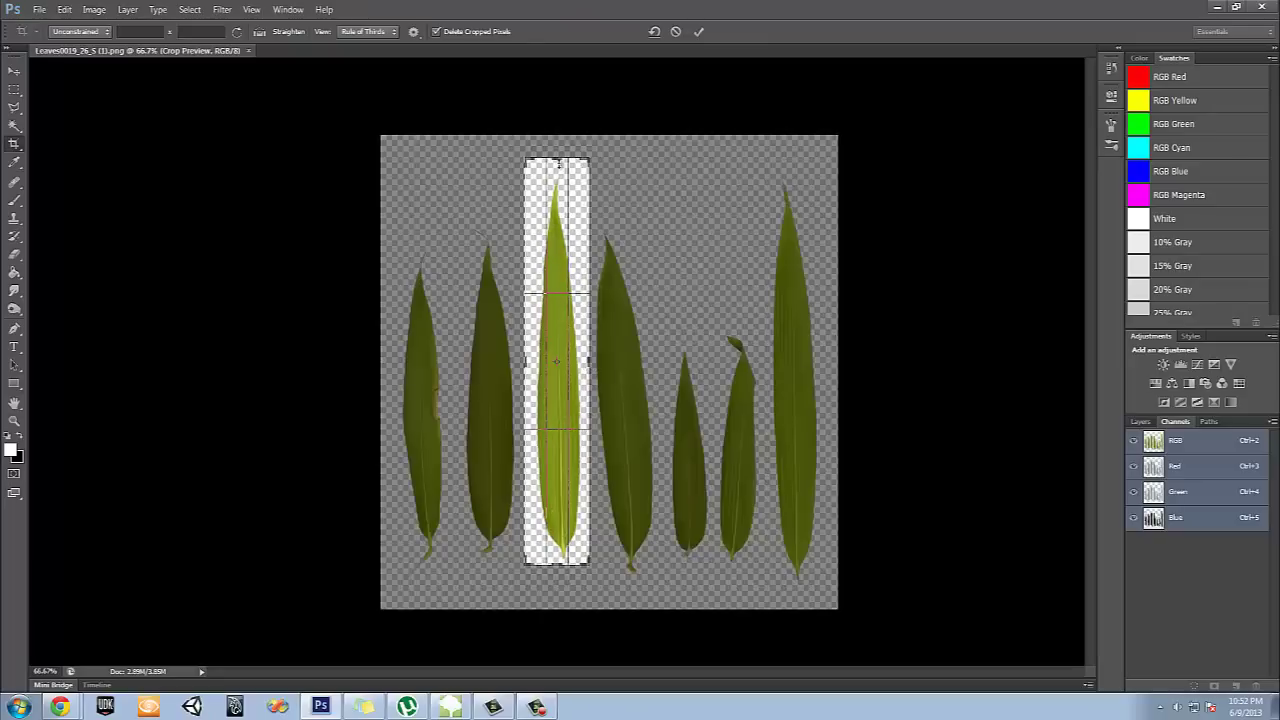
key(Return)
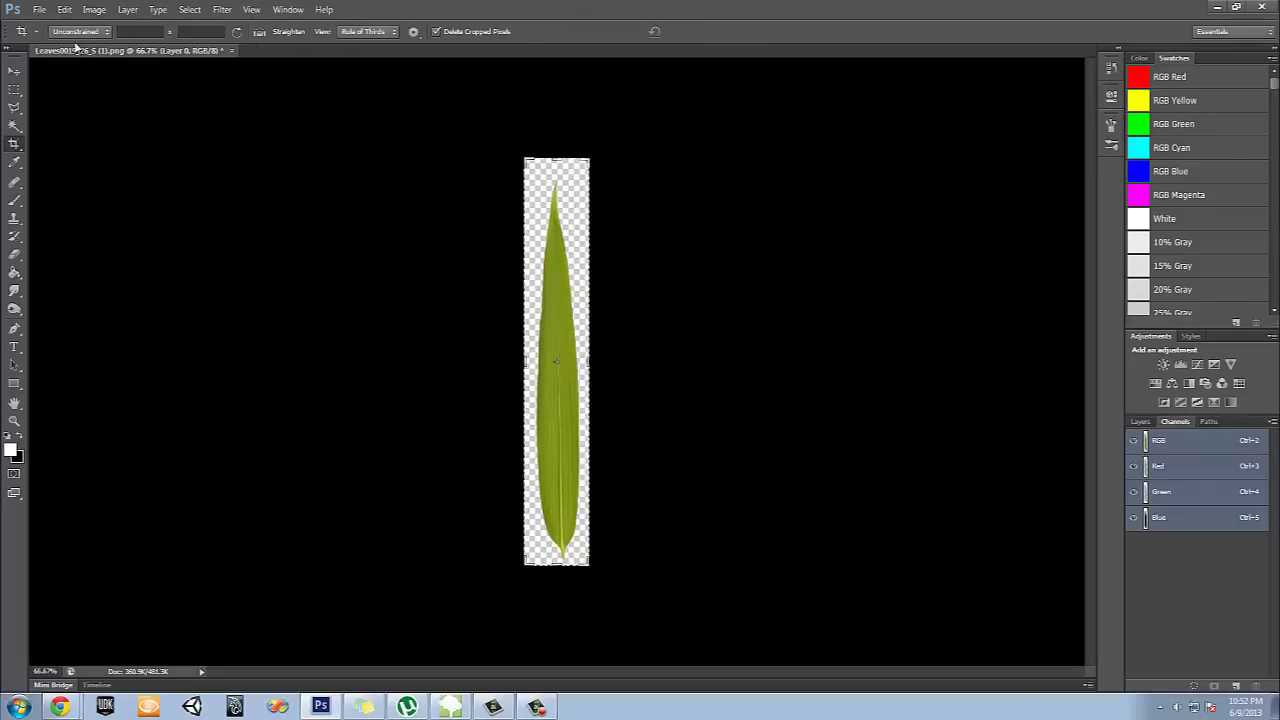
Create a new 512 x 512 pixel RGB document at 300 pixels/inch with a white background
click(39, 9)
key(ctrl+n)
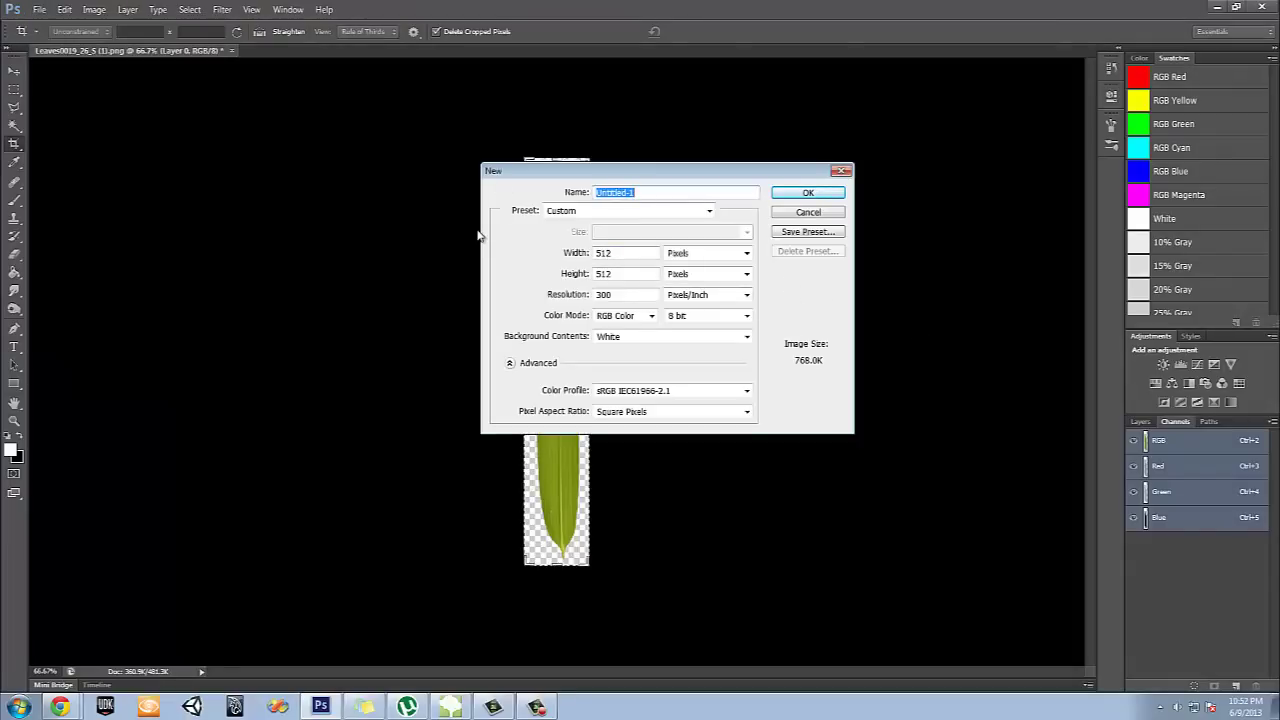
click(796, 197)
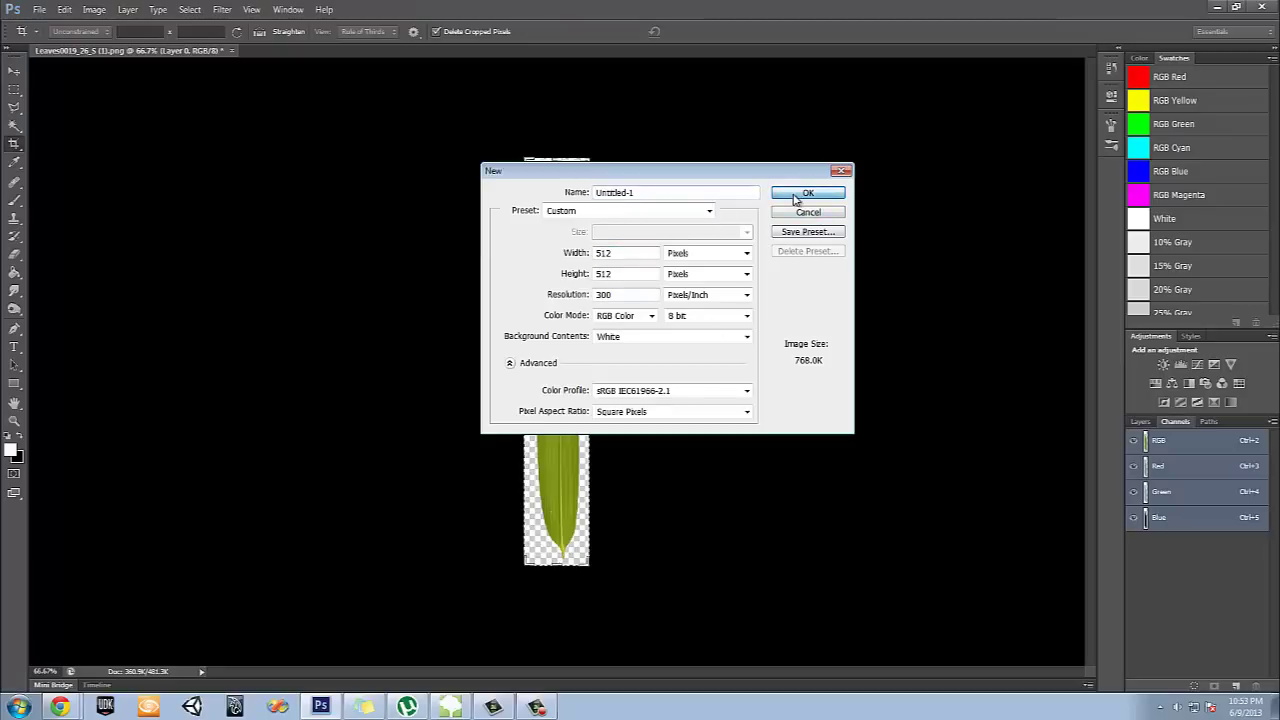
click(806, 192)
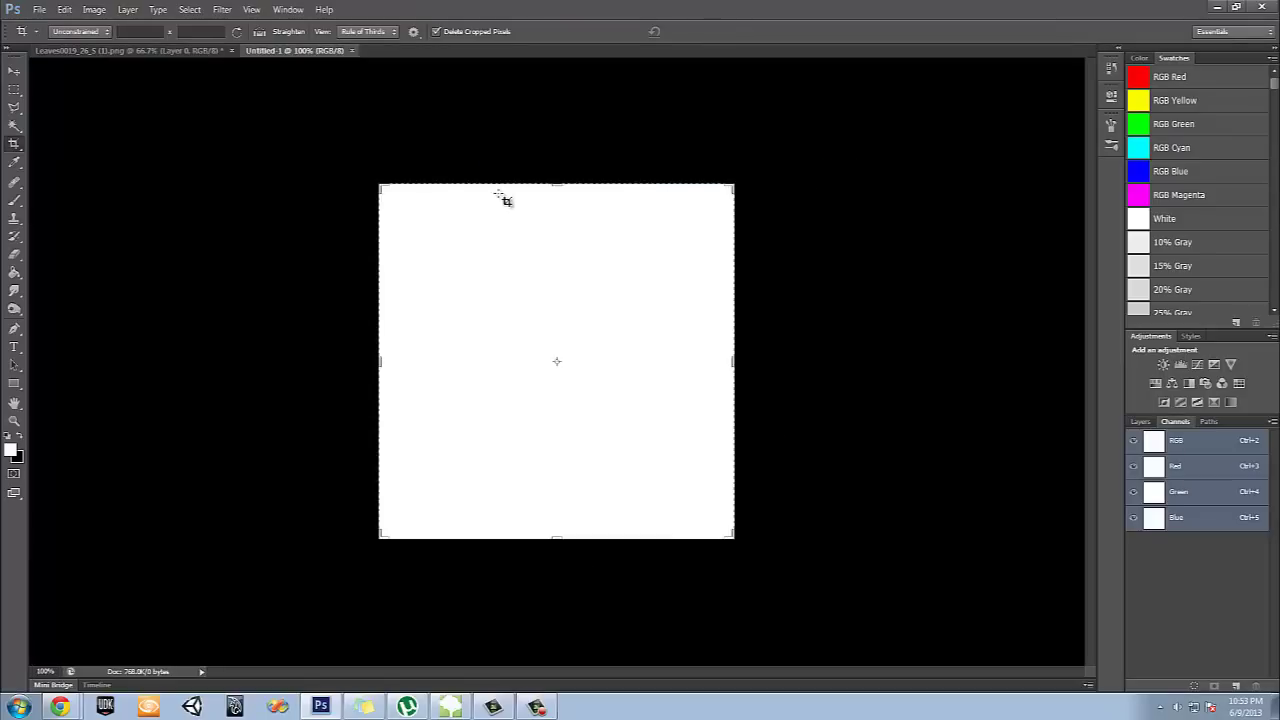
Copy the cropped leaf into the new document and scale it to about 57% to fit the canvas height
click(15, 72)
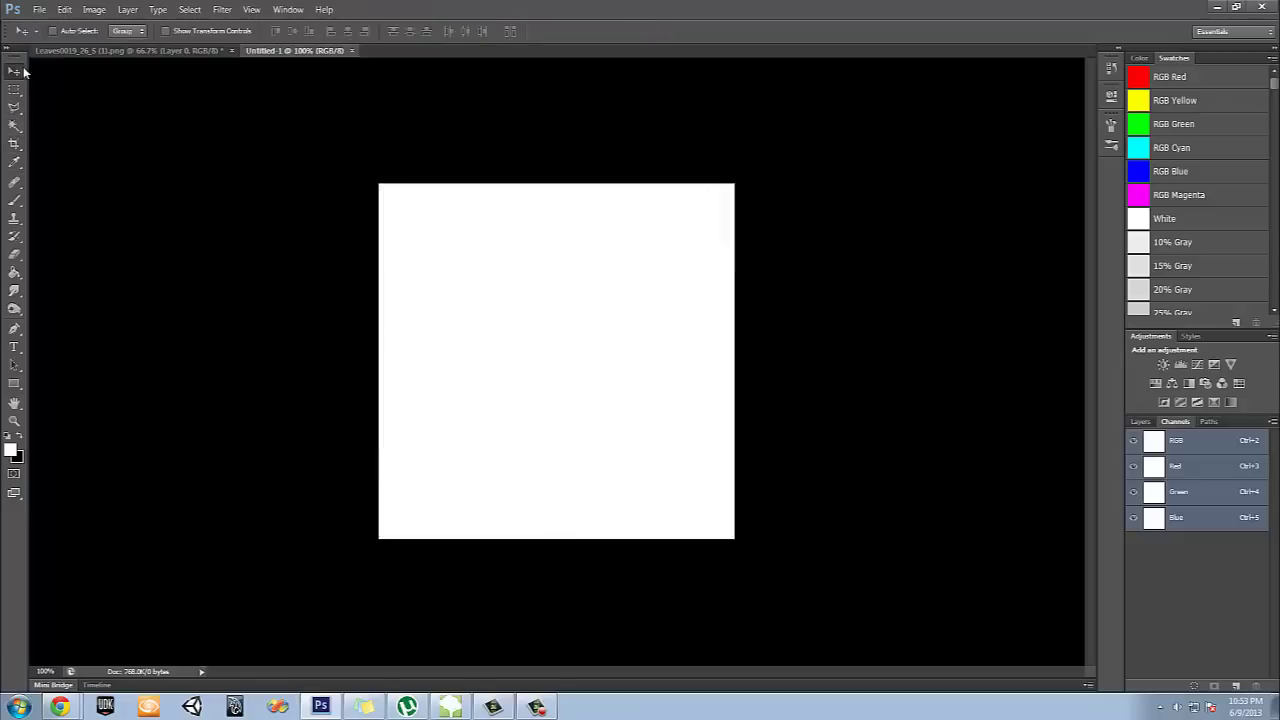
click(129, 53)
drag(450, 263, 572, 312)
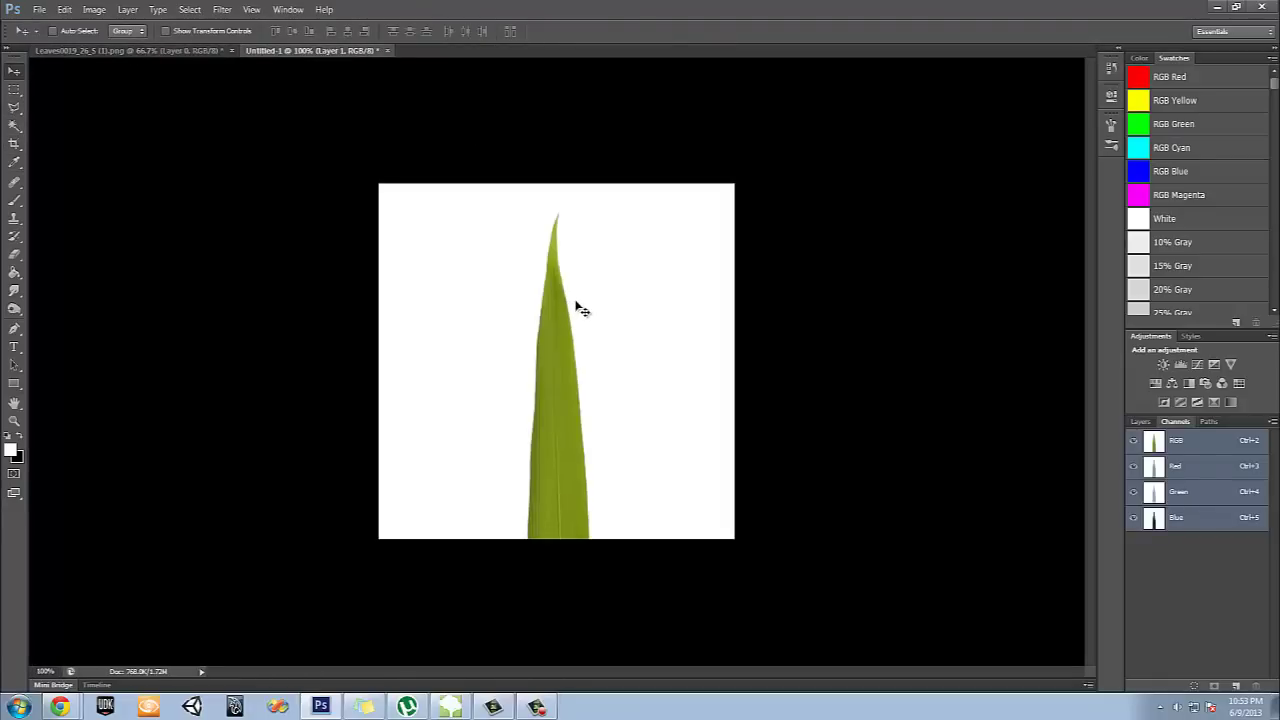
key(ctrl+t)
mouse_move(605, 182)
mouse_down()
mouse_move(558, 479)
mouse_move(533, 195)
mouse_move(549, 229)
mouse_move(606, 189)
mouse_move(594, 189)
mouse_up()
click(1140, 422)
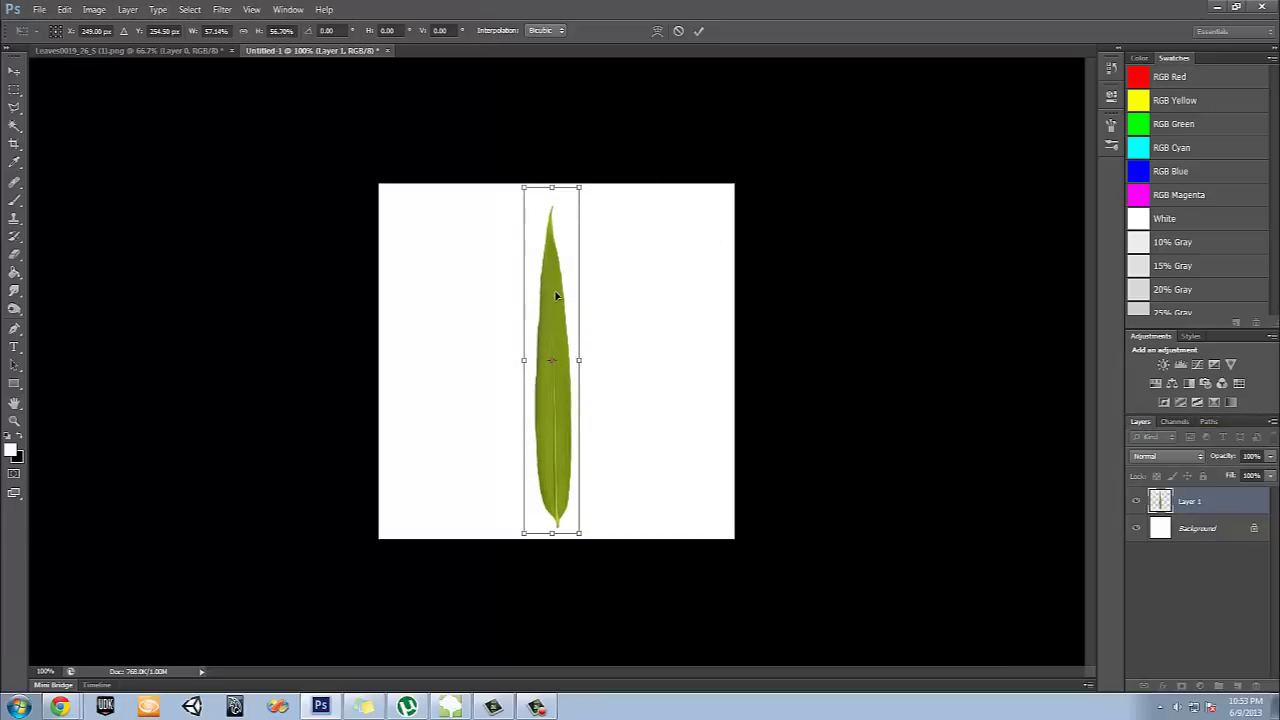
key(Return)
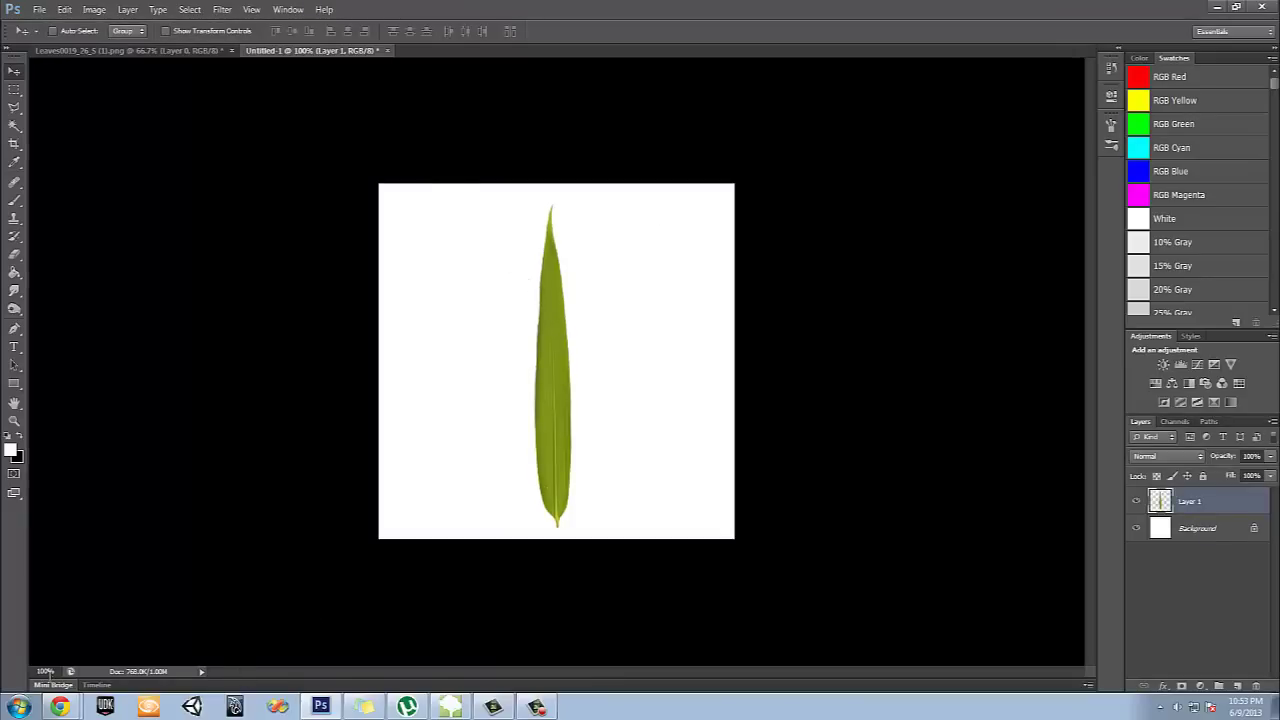
Switch to SpeedTree and examine the finished grass example and the diffuse texture of its GRASS material
click(466, 708)
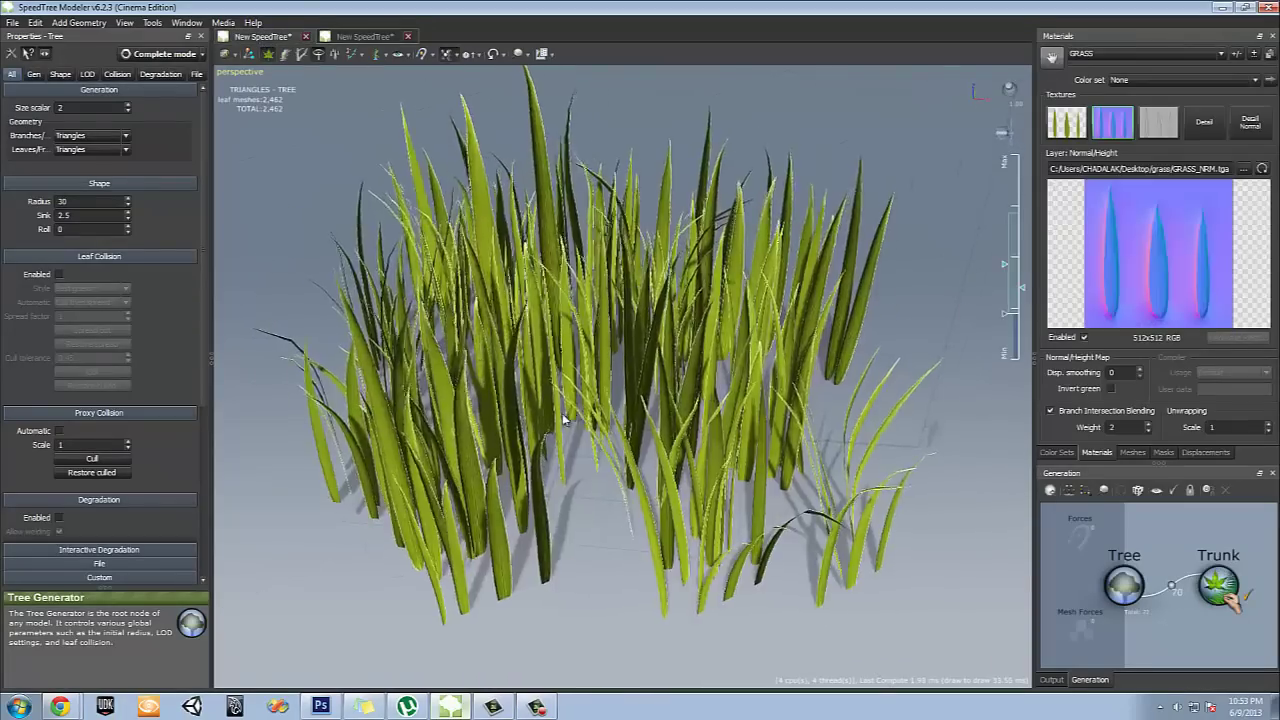
drag(563, 420, 709, 281)
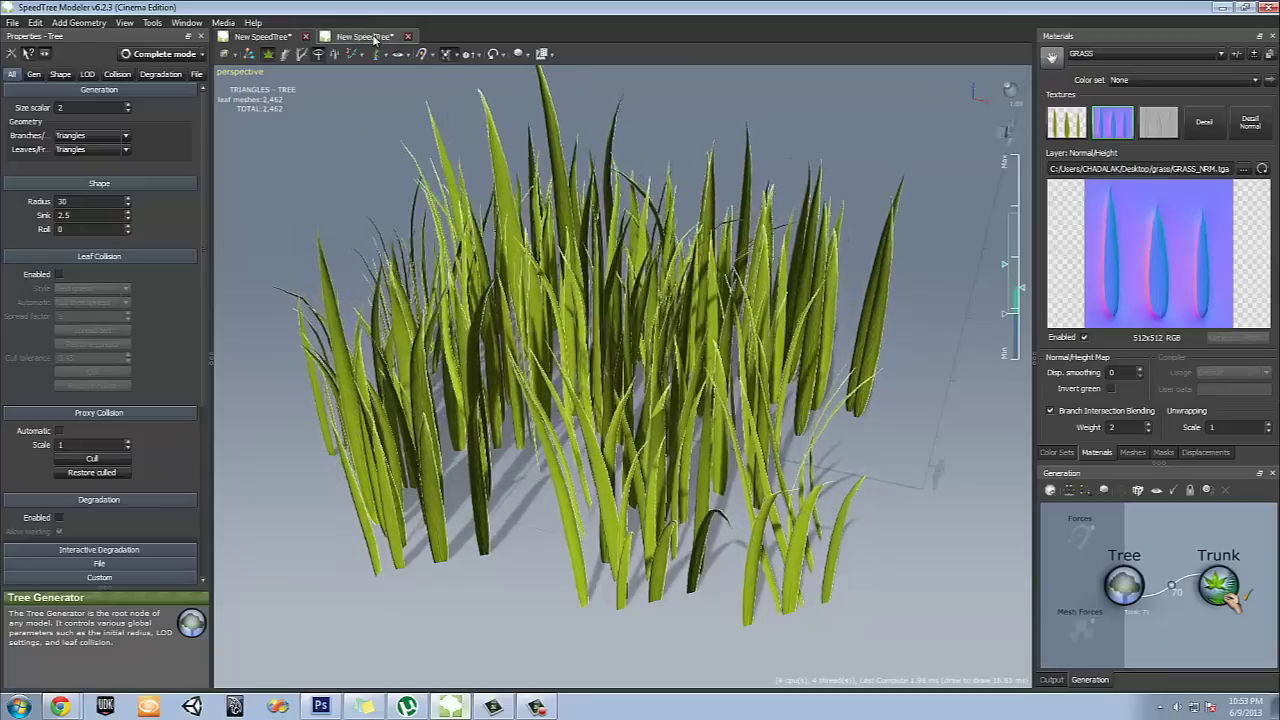
click(1066, 121)
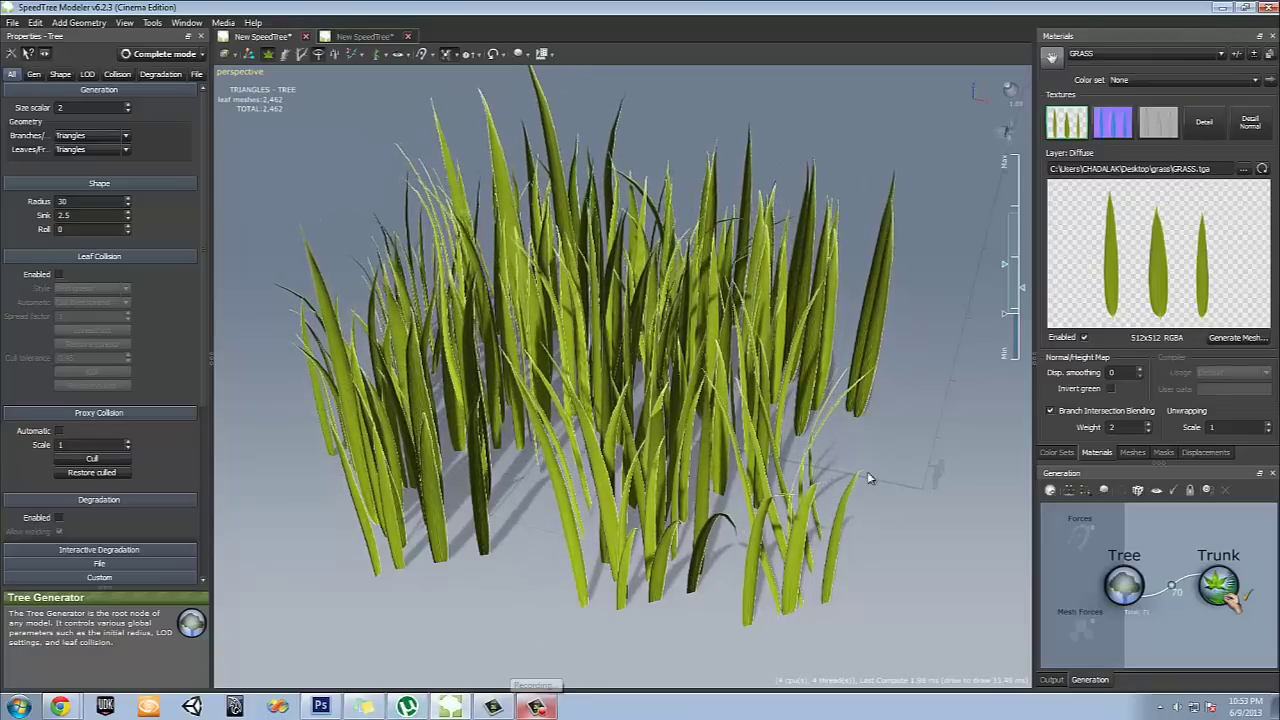
drag(669, 371, 450, 400)
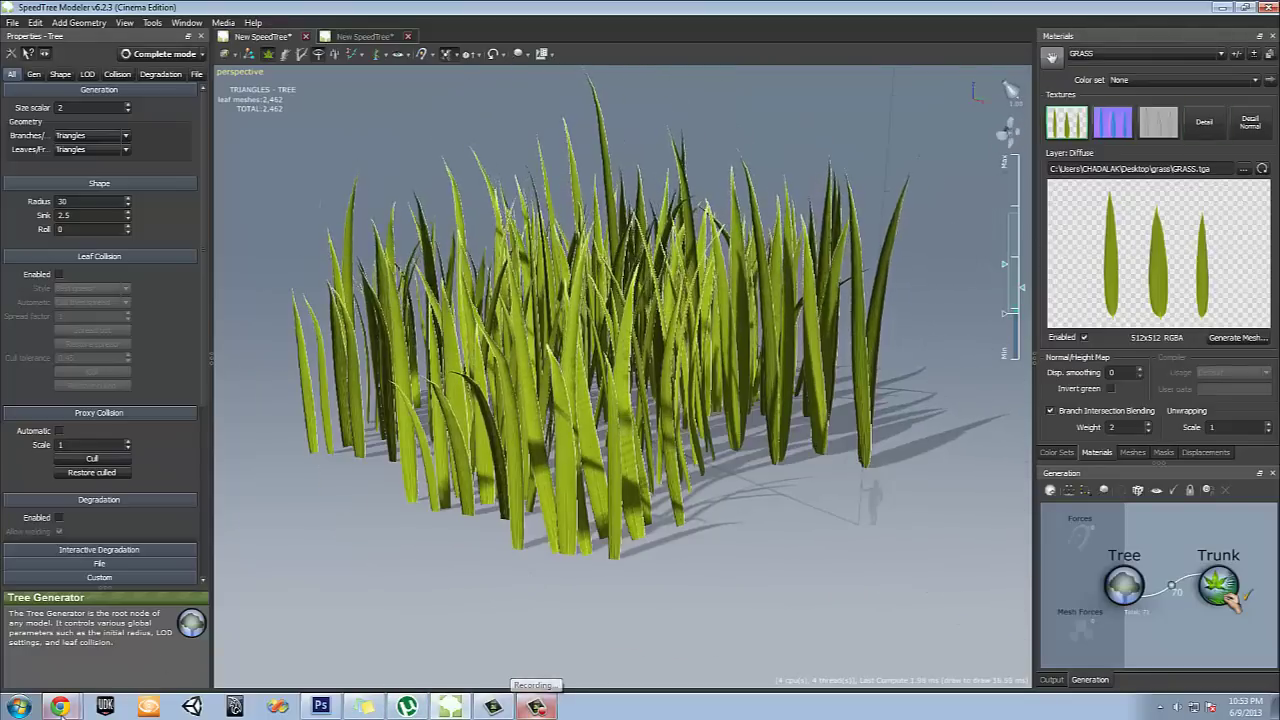
Switch back to Photoshop and move the leaf to the left part of the canvas
click(320, 707)
drag(583, 328, 462, 361)
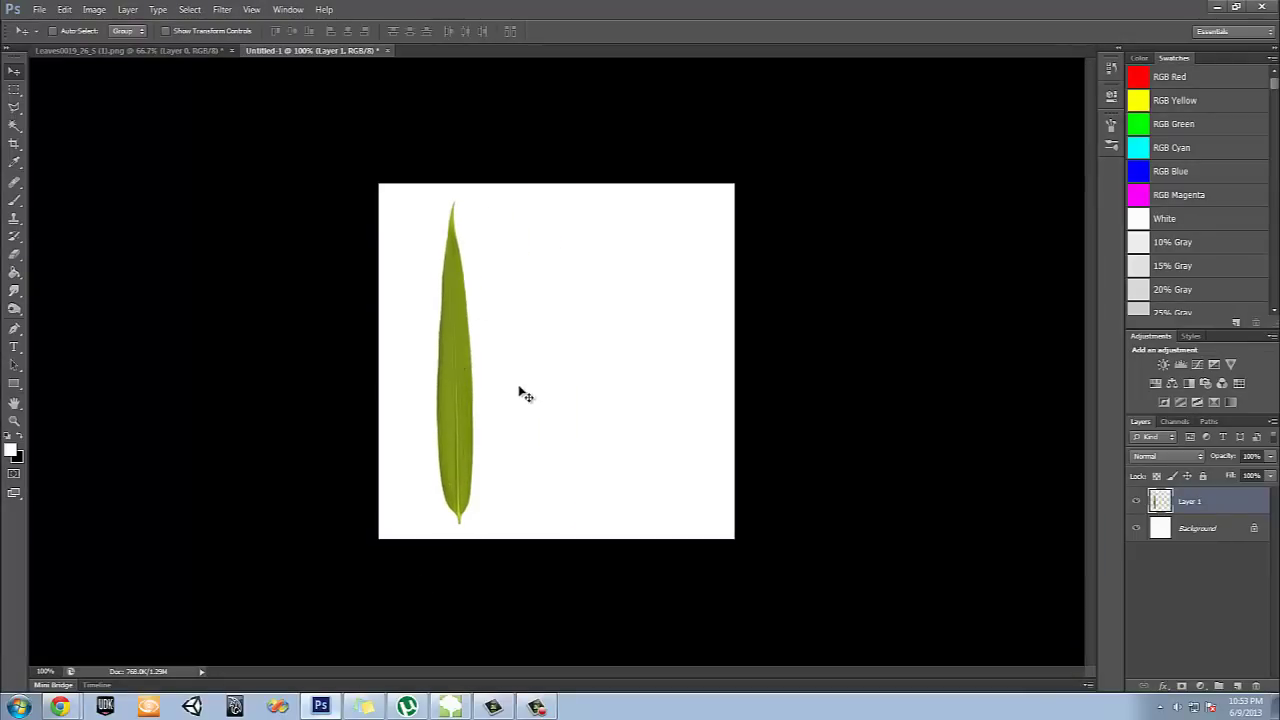
Paste a second leaf beside the first and scale it to 94.29% width and 46.70% height
key(ctrl+v)
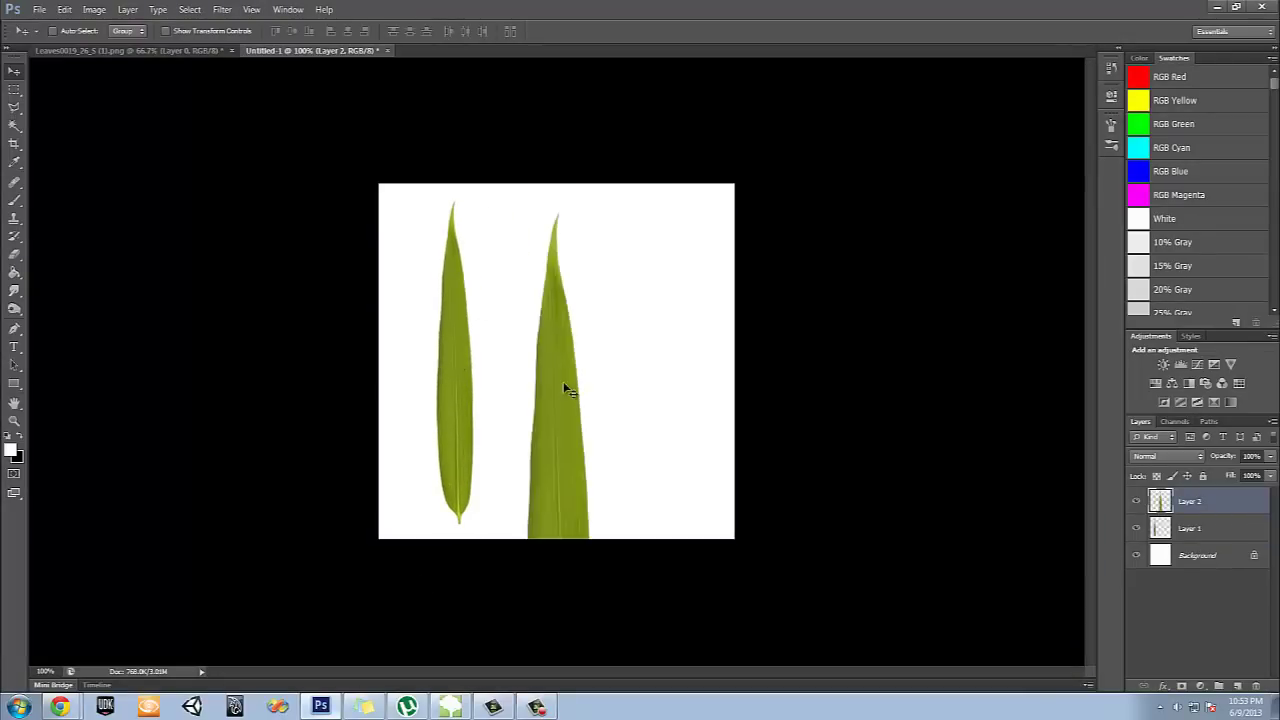
key(ctrl+t)
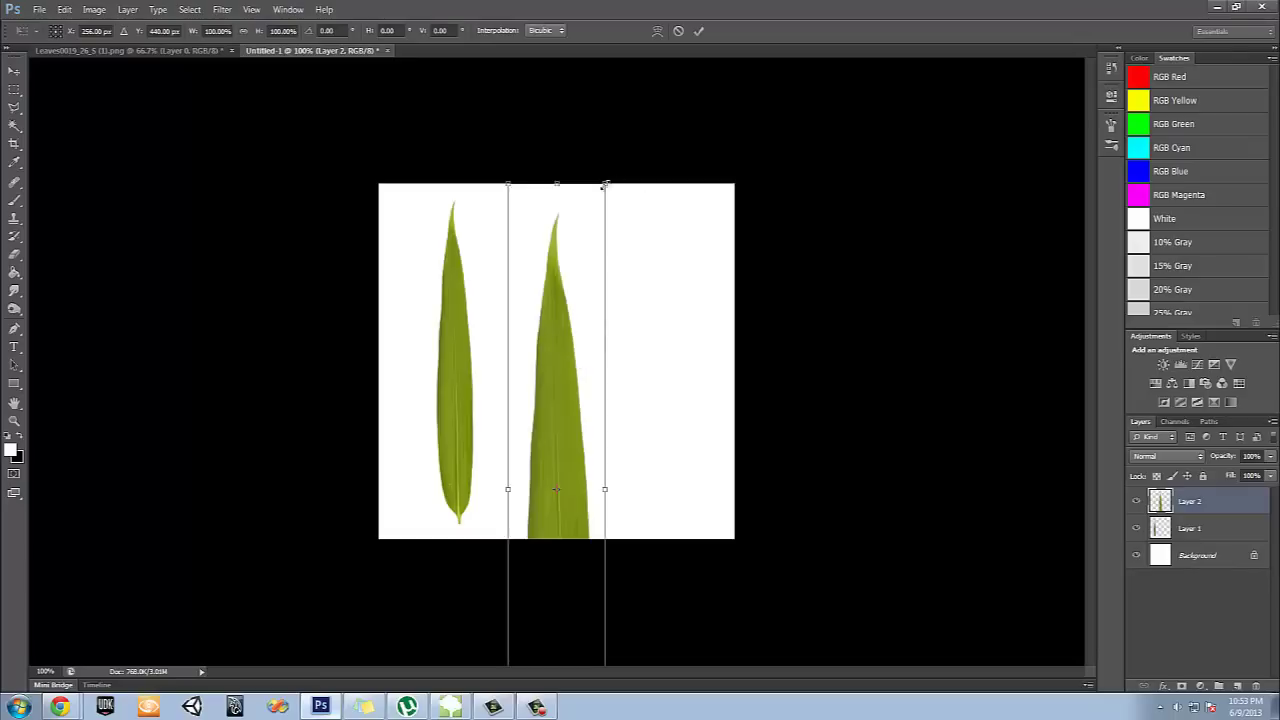
shift+drag(605, 185, 541, 242)
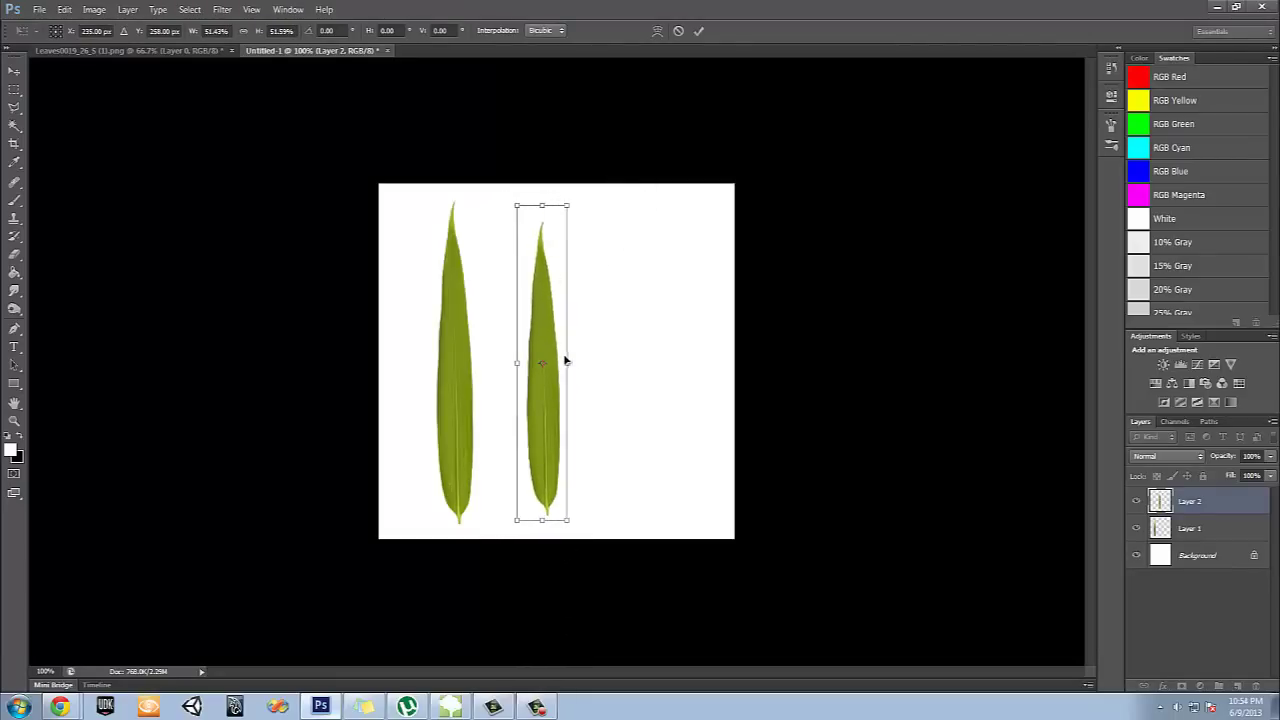
drag(568, 364, 537, 333)
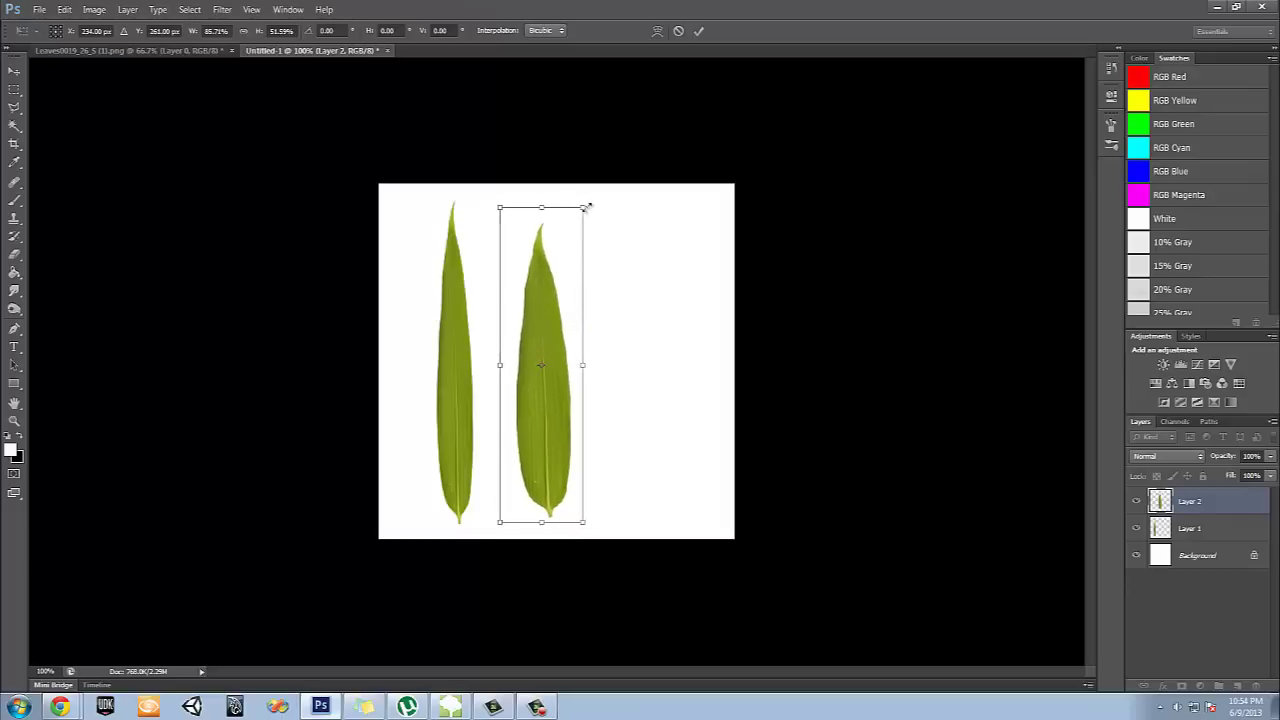
drag(581, 206, 591, 238)
Distort the second leaf by pulling its upper left corner inward and down, and nudge it slightly up and left
right_click(503, 241)
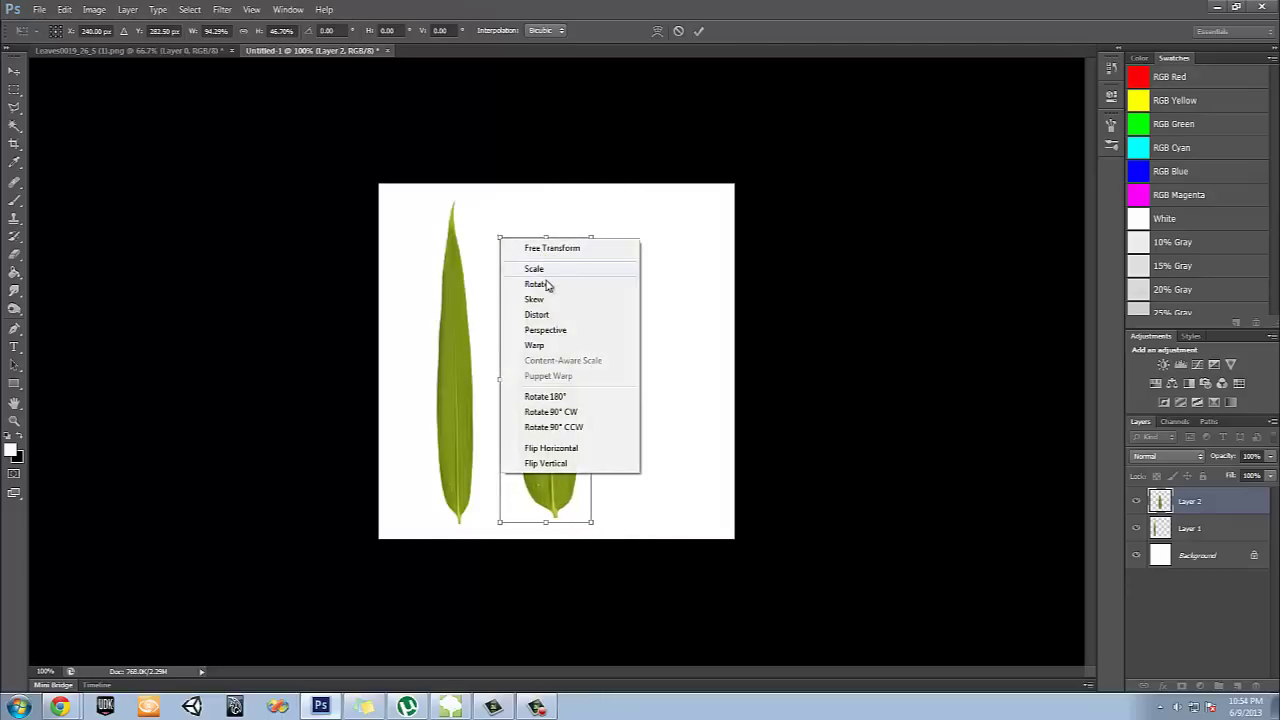
click(540, 319)
drag(500, 241, 511, 268)
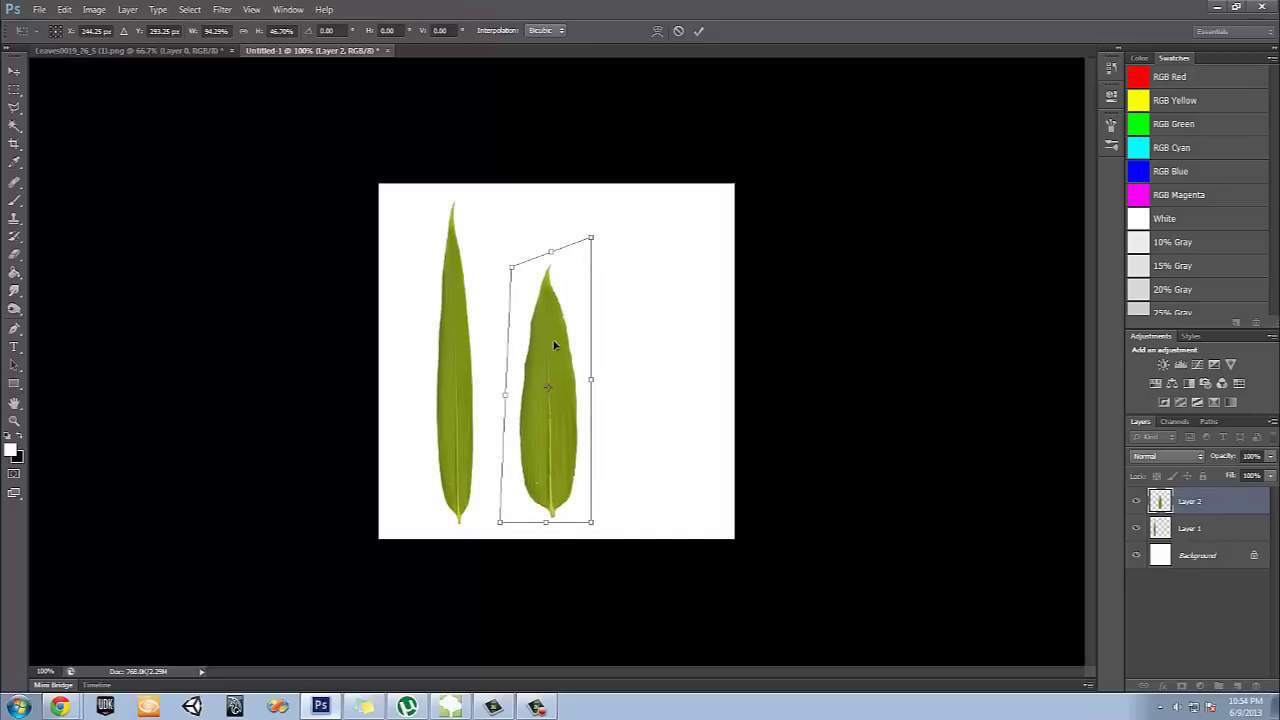
key(Return)
drag(543, 349, 534, 343)
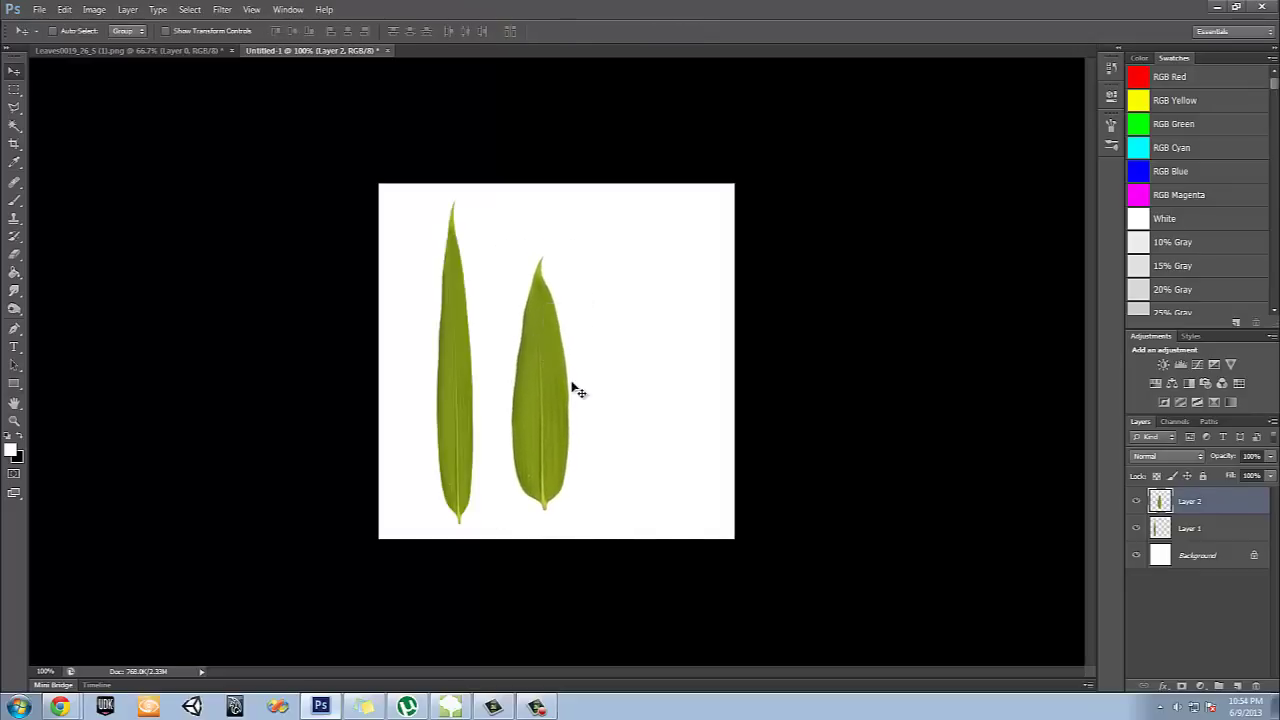
Paste a third copy of the leaf and place it in the right part of the canvas
key(ctrl+v)
drag(566, 400, 655, 350)
key(ctrl+t)
drag(697, 137, 714, 184)
key(ctrl+z)
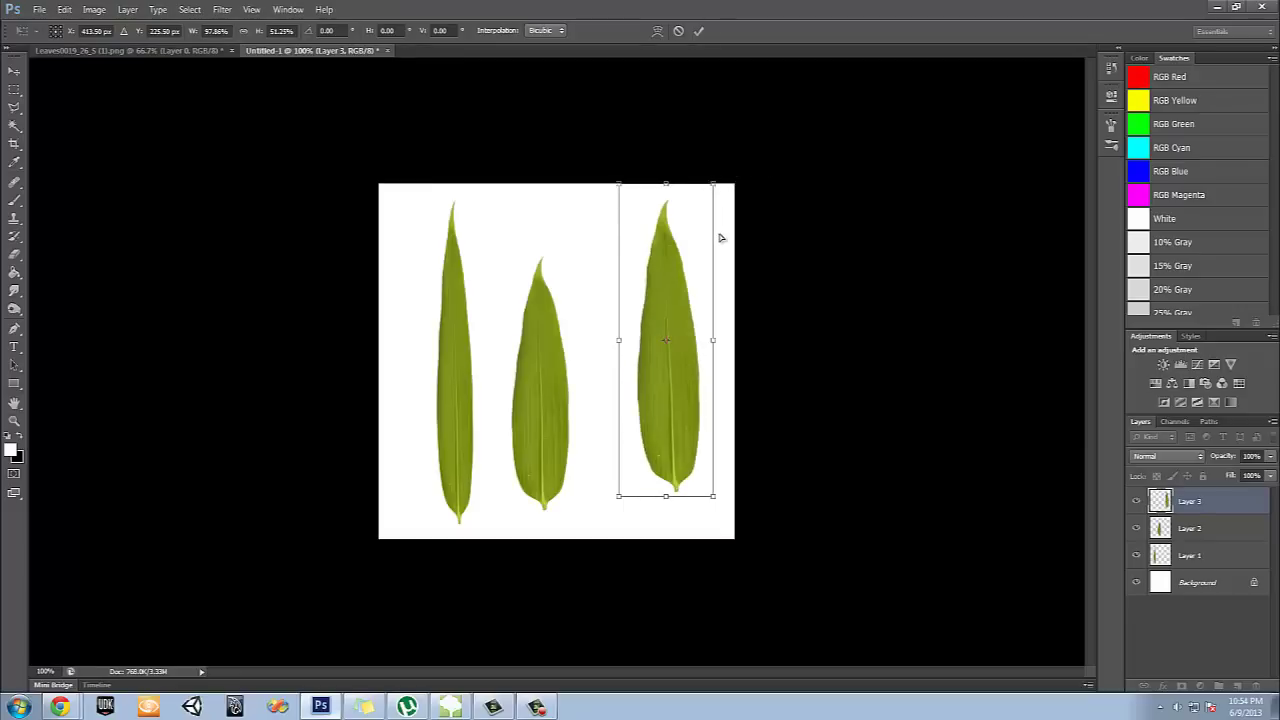
key(Return)
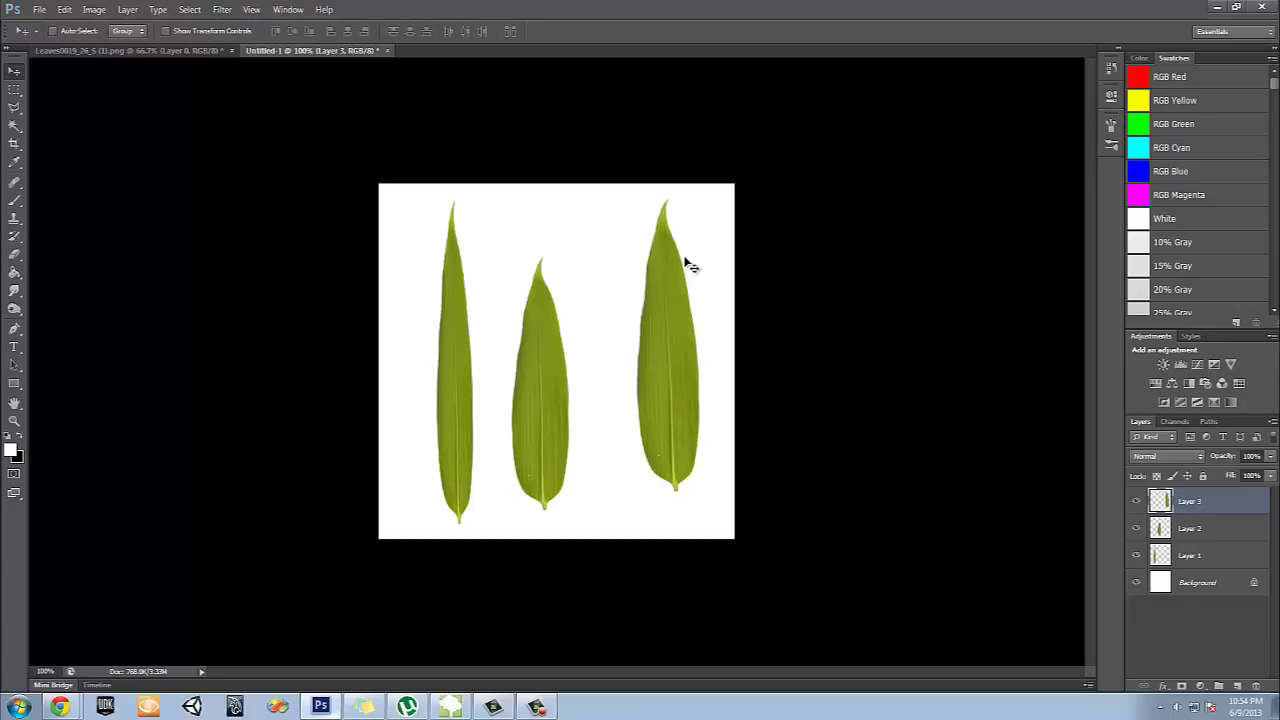
key(ctrl+z)
Scale the third leaf to about 53%, flip it horizontally and nudge it slightly upward
key(ctrl+t)
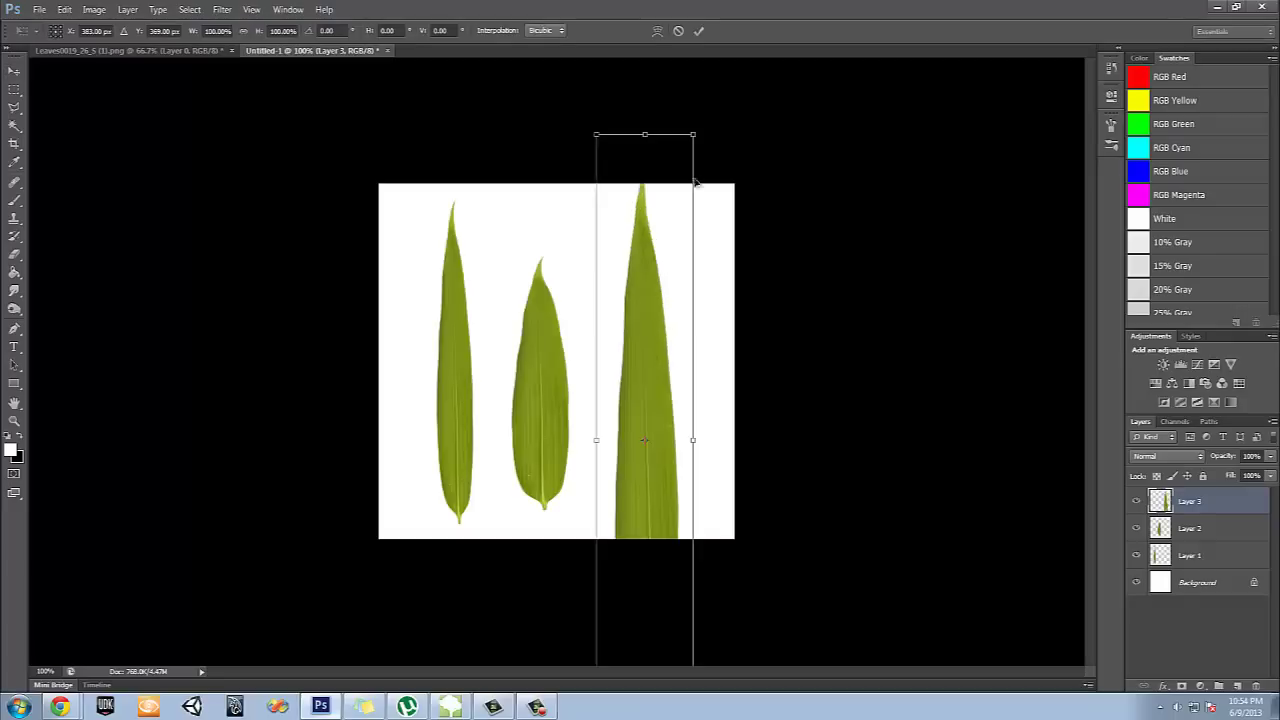
drag(697, 131, 650, 223)
right_click(656, 322)
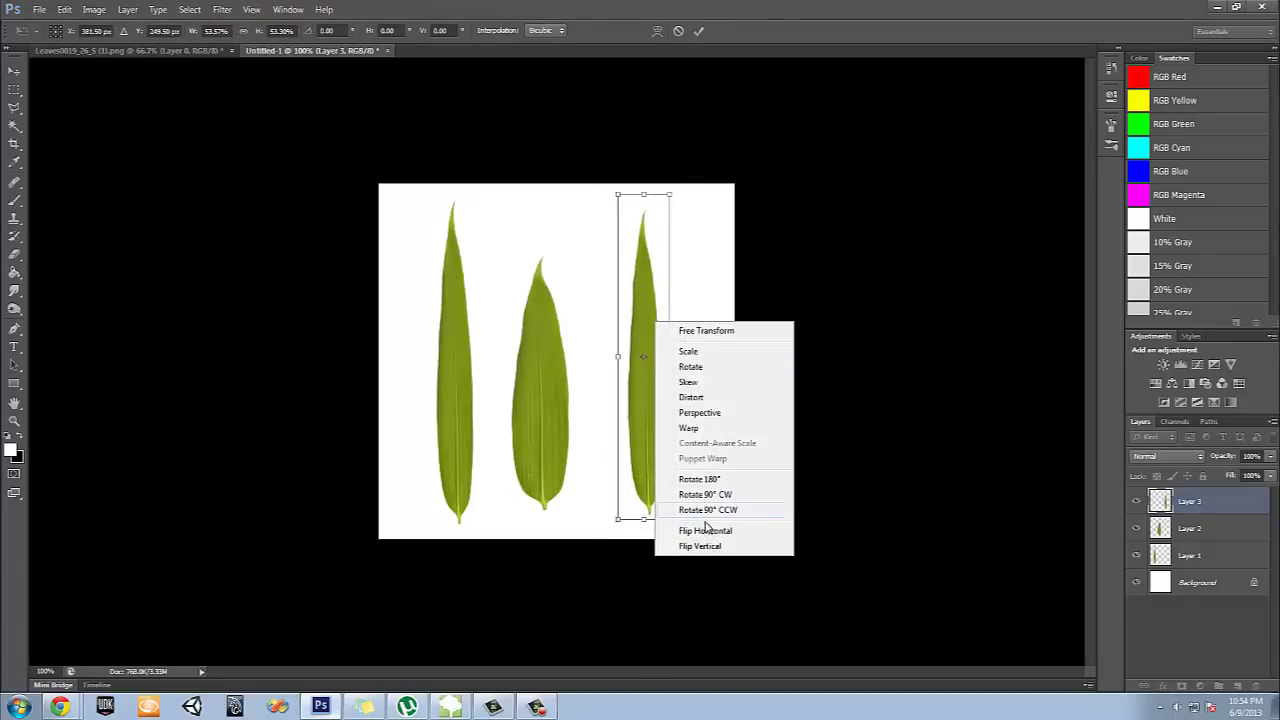
click(705, 531)
mouse_move(651, 324)
mouse_down()
mouse_move(637, 329)
mouse_move(645, 316)
mouse_move(638, 325)
mouse_move(658, 326)
mouse_move(646, 336)
mouse_move(639, 306)
mouse_move(648, 314)
mouse_up()
key(Return)
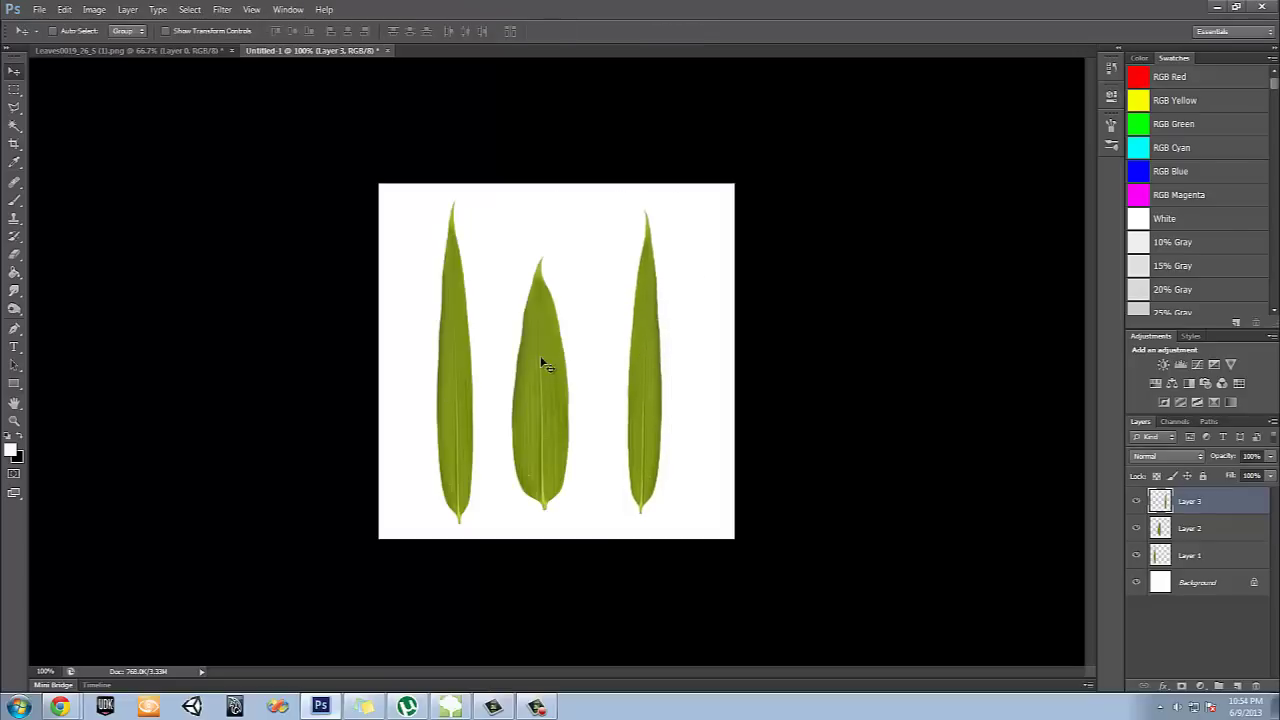
Move the left leaf toward the canvas's left edge and slightly down, and lower the middle leaf to the same base height
click(1223, 533)
drag(540, 408, 553, 412)
click(1190, 558)
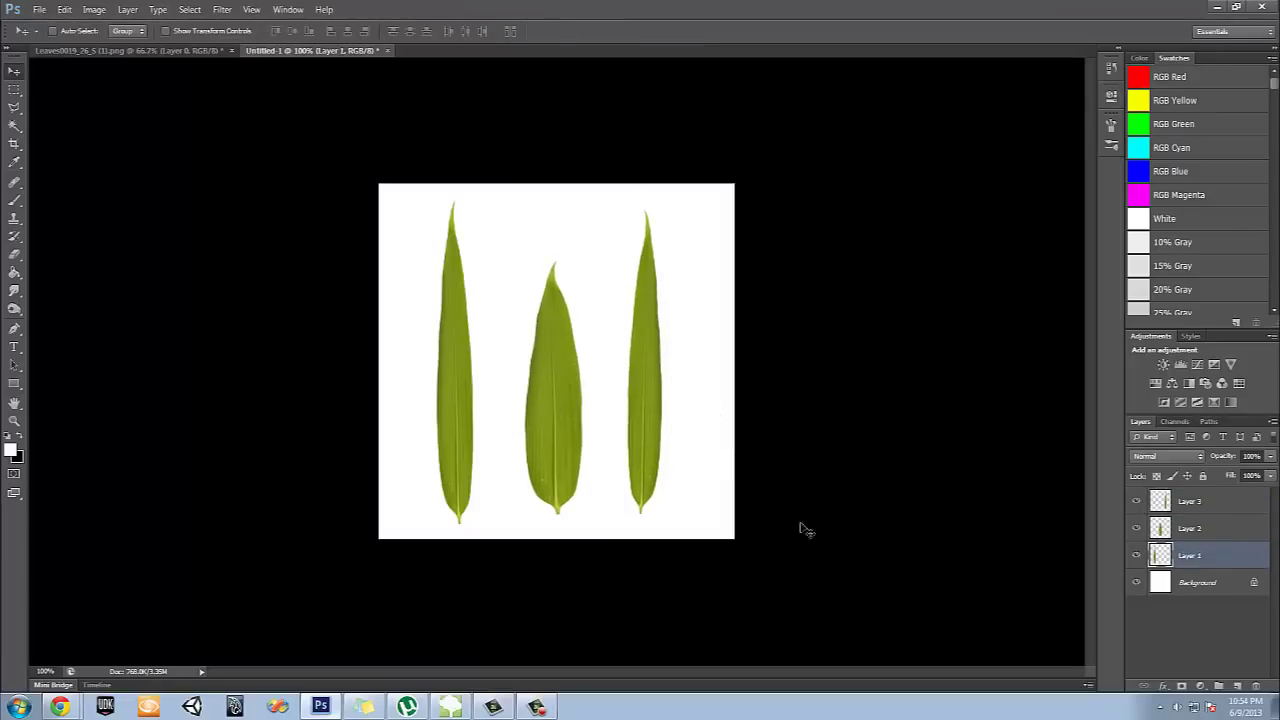
drag(466, 457, 427, 463)
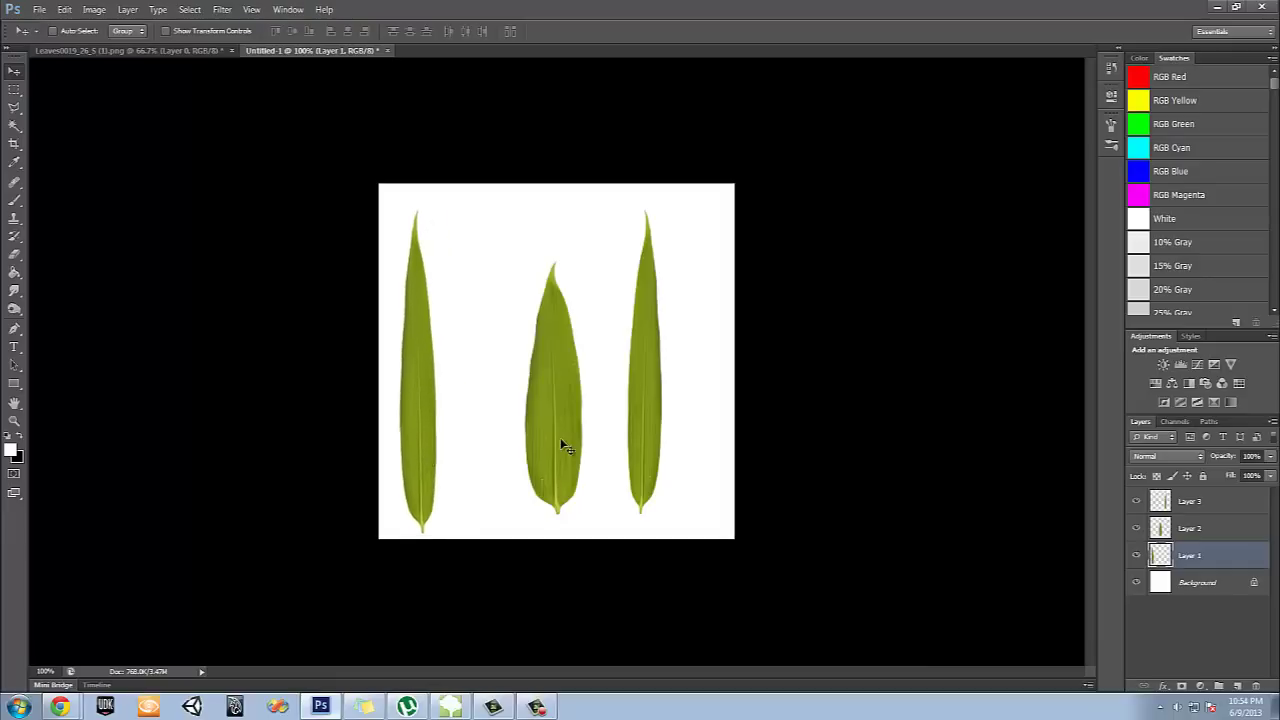
click(1188, 531)
drag(566, 422, 549, 432)
Move the right leaf outward toward the canvas's right edge and slightly down, and shift the middle leaf slightly up and right to centre it
click(1151, 552)
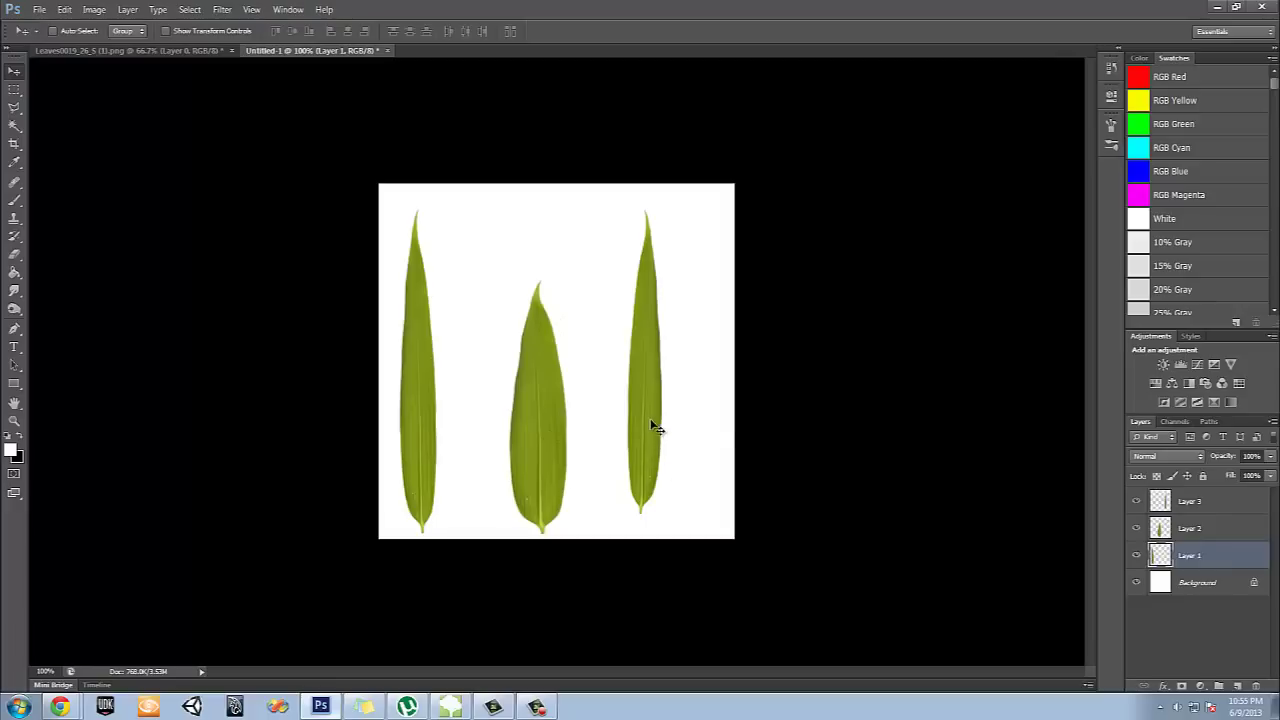
drag(651, 421, 684, 397)
click(1227, 505)
click(1180, 528)
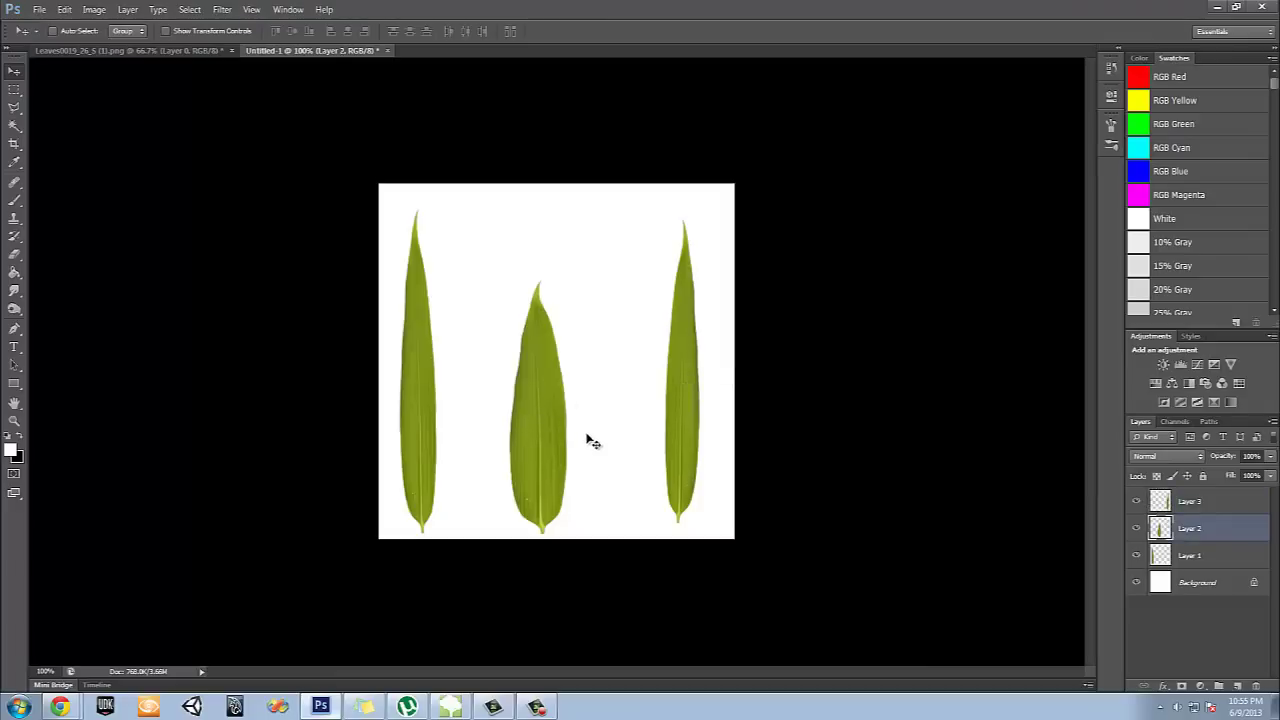
drag(578, 434, 544, 422)
Nudge the left leaf up and inward to match the other leaf bases, and shift the right leaf slightly inward
click(1199, 555)
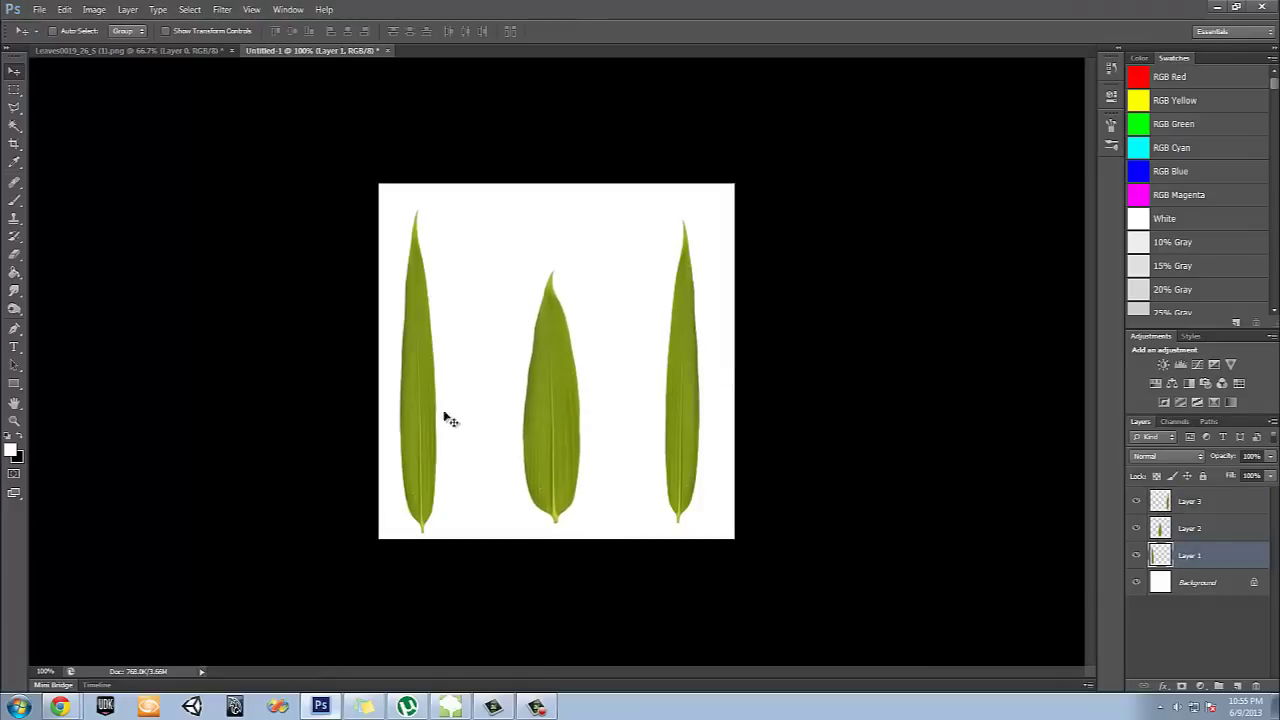
drag(446, 417, 448, 401)
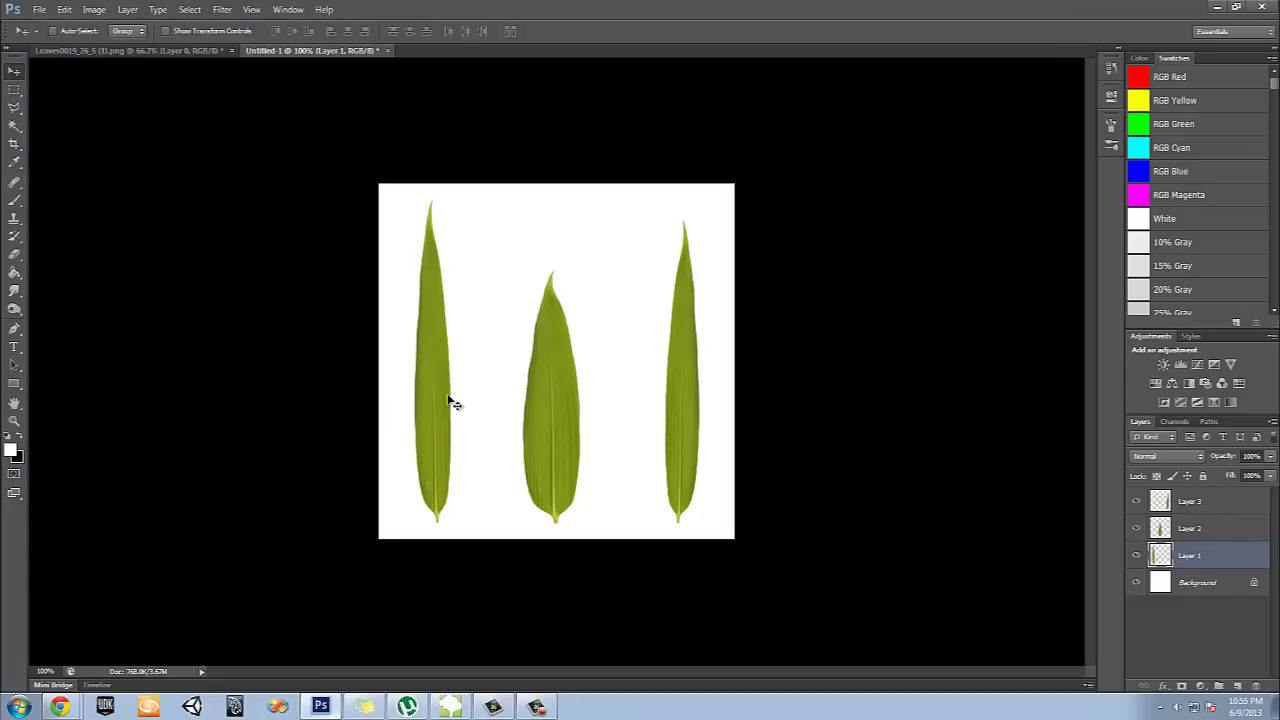
click(1212, 501)
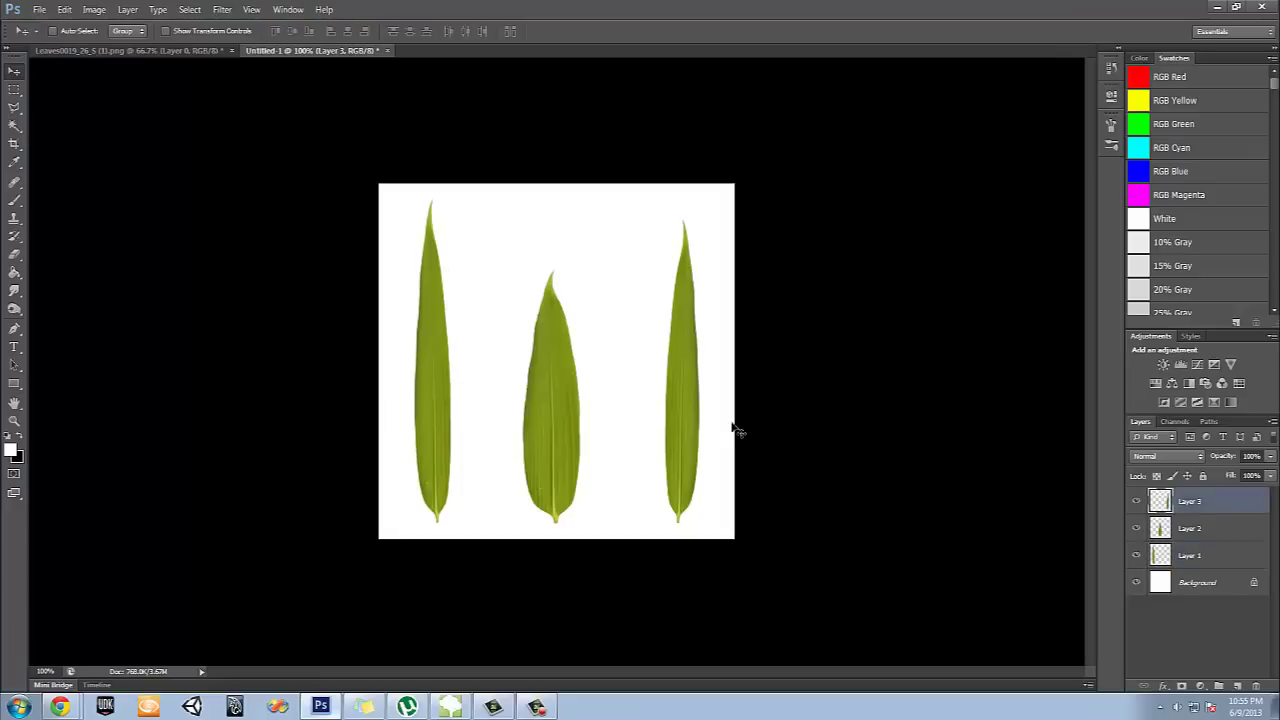
drag(687, 407, 677, 410)
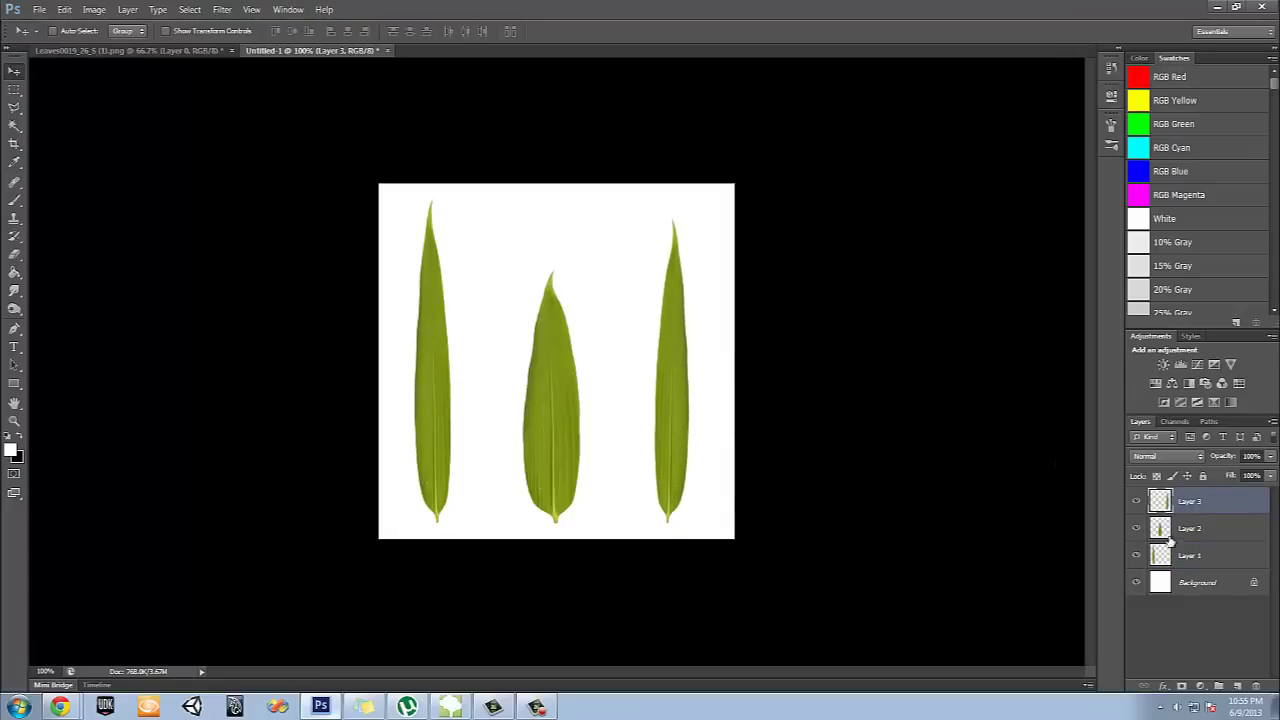
Convert the locked Background into a regular layer with the default name Layer 0
double_click(1197, 588)
key(Return)
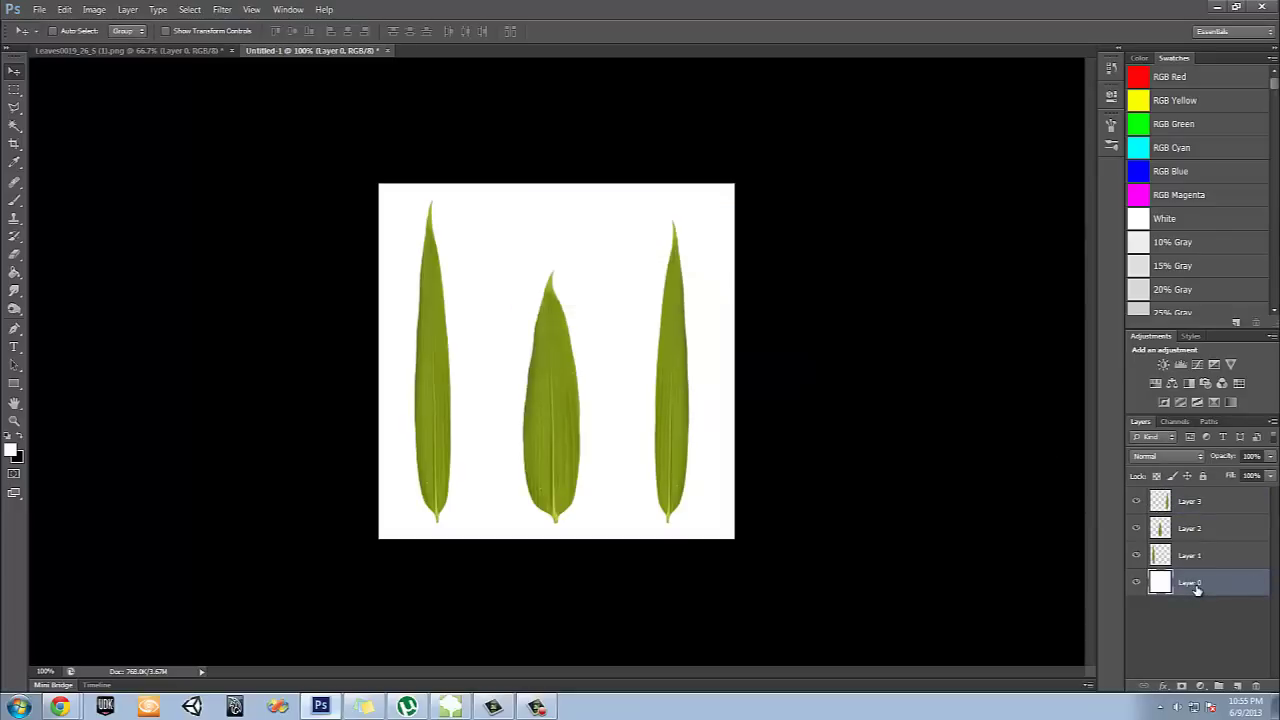
click(1174, 422)
click(1141, 422)
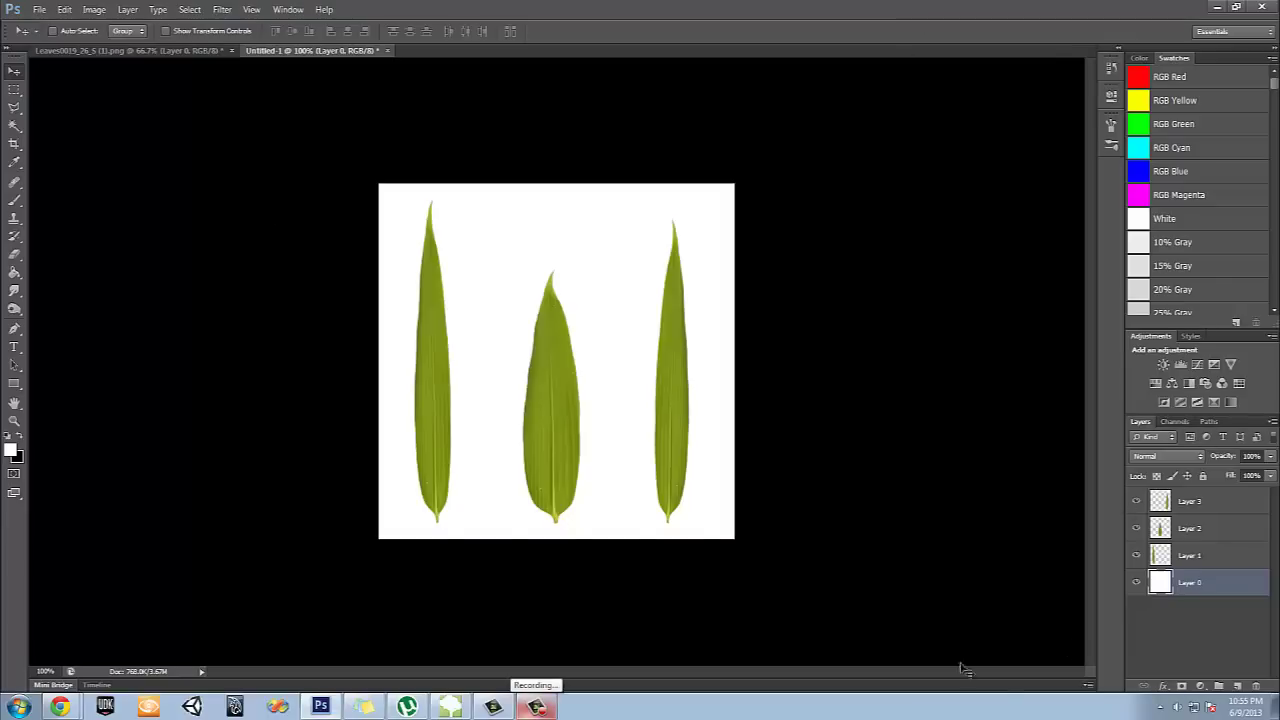
Merge the three leaf layers, Layer 1 to Layer 3, into a single layer
click(1197, 514)
shift+click(1203, 556)
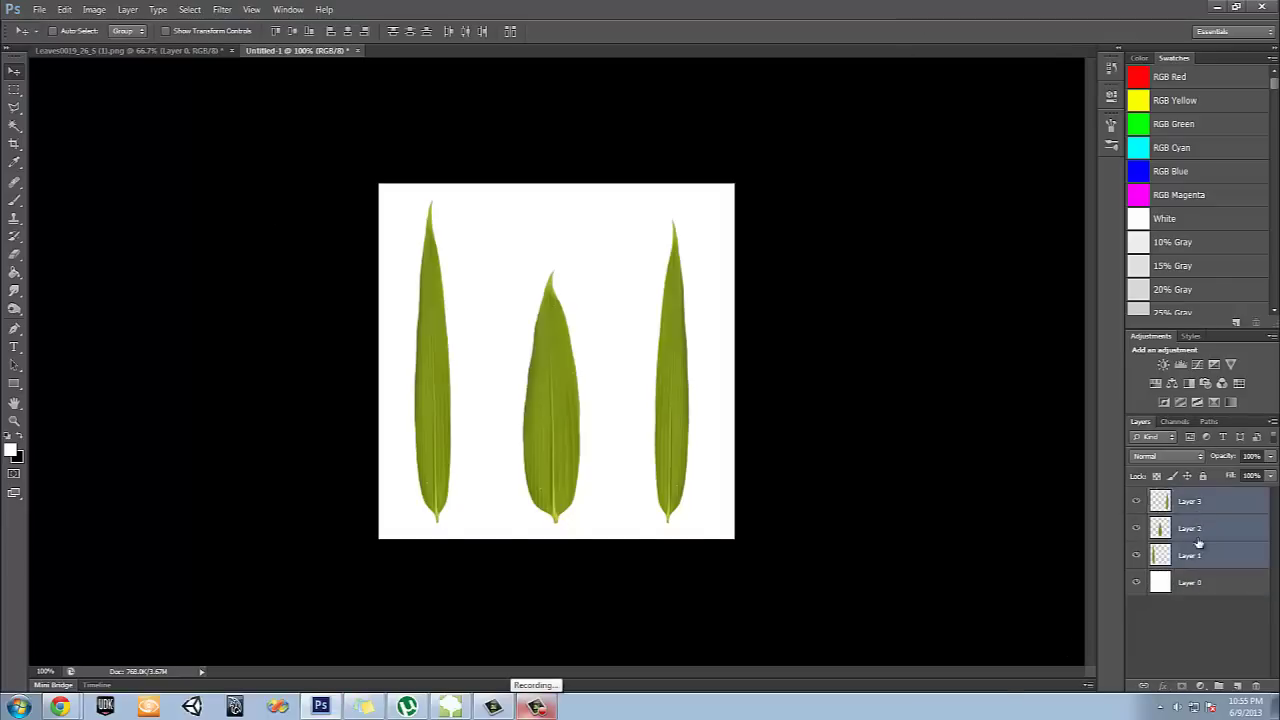
right_click(1200, 545)
click(1206, 353)
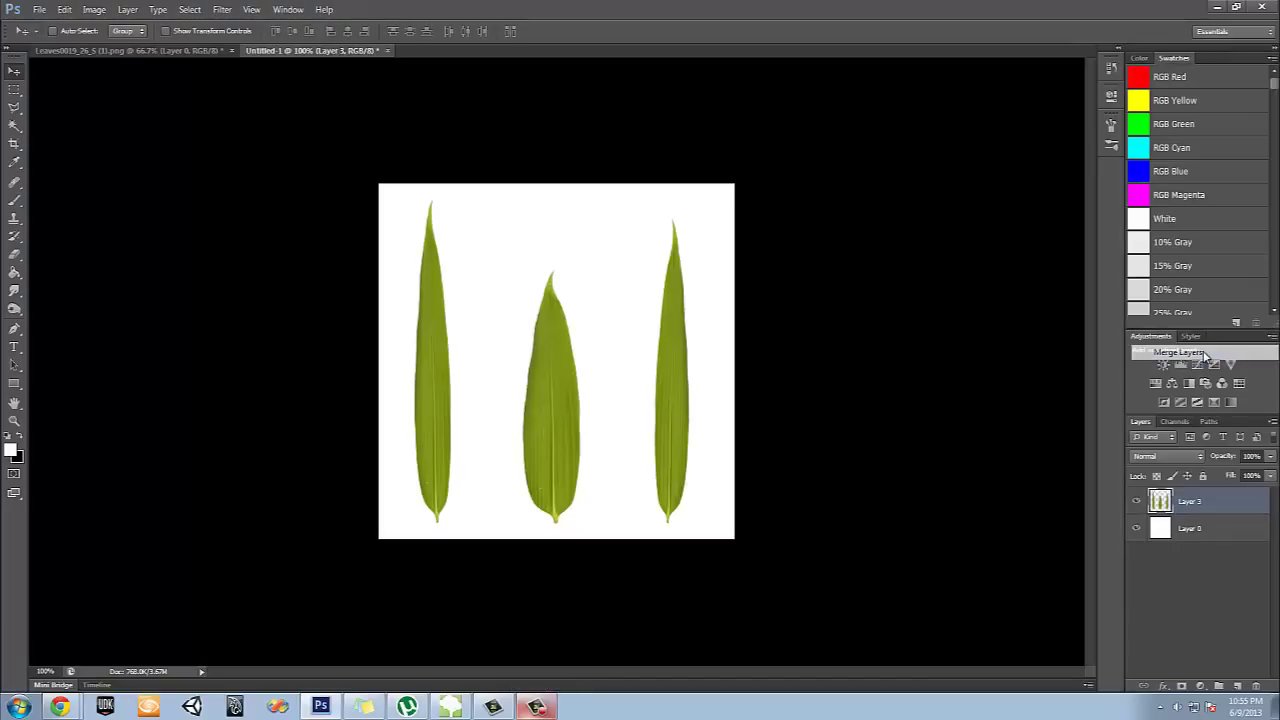
Duplicate the white Layer 0 and the merged leaf layer, keeping the default copy names
click(1183, 533)
right_click(1186, 531)
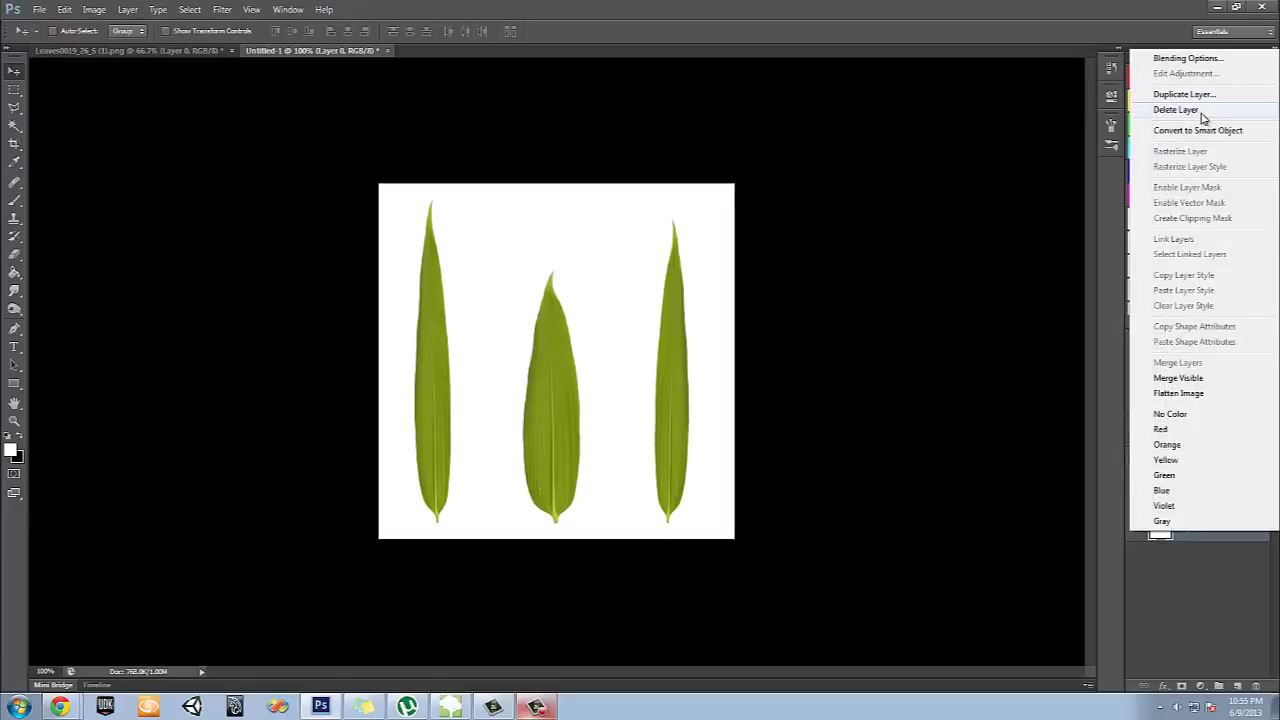
click(1155, 96)
click(762, 219)
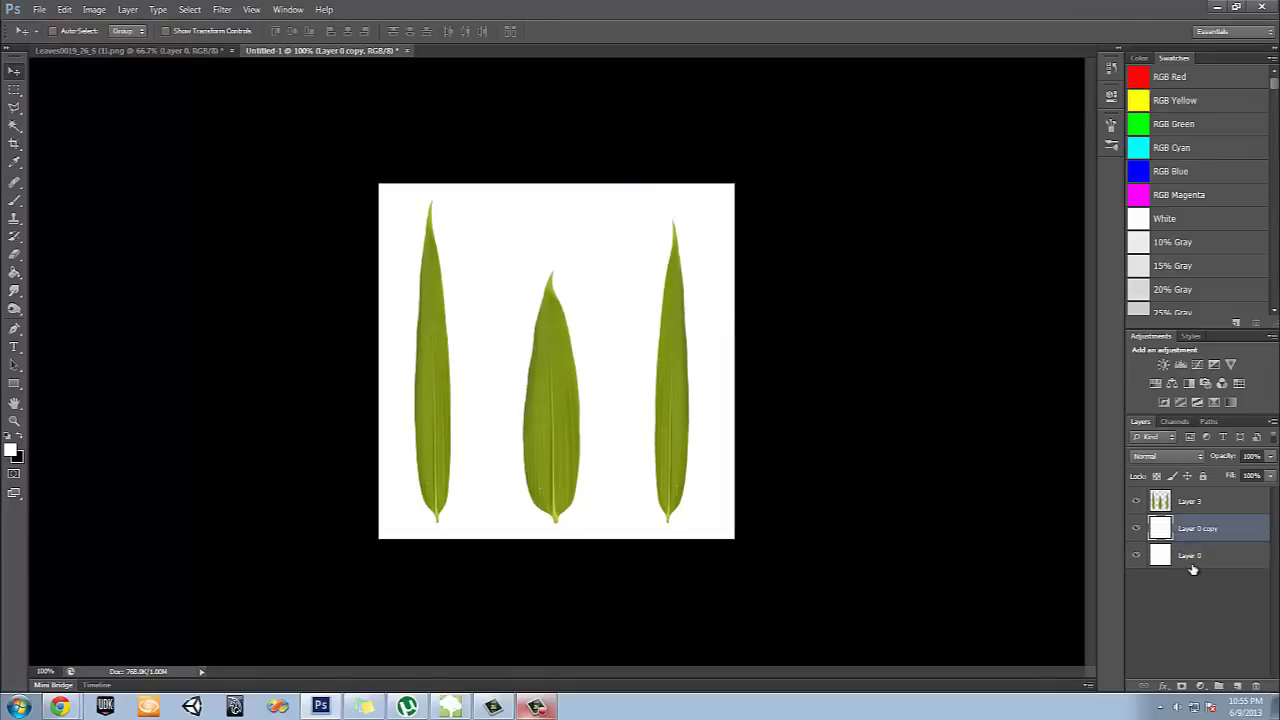
right_click(1200, 505)
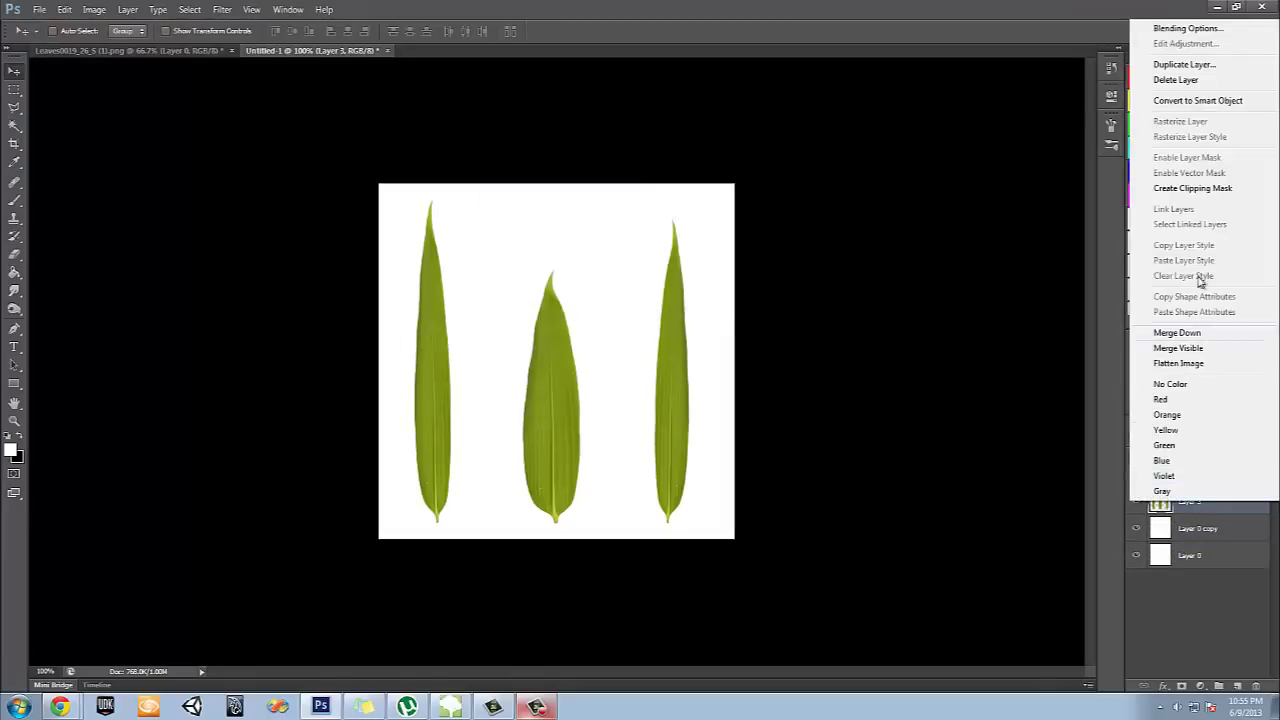
click(1217, 66)
click(762, 219)
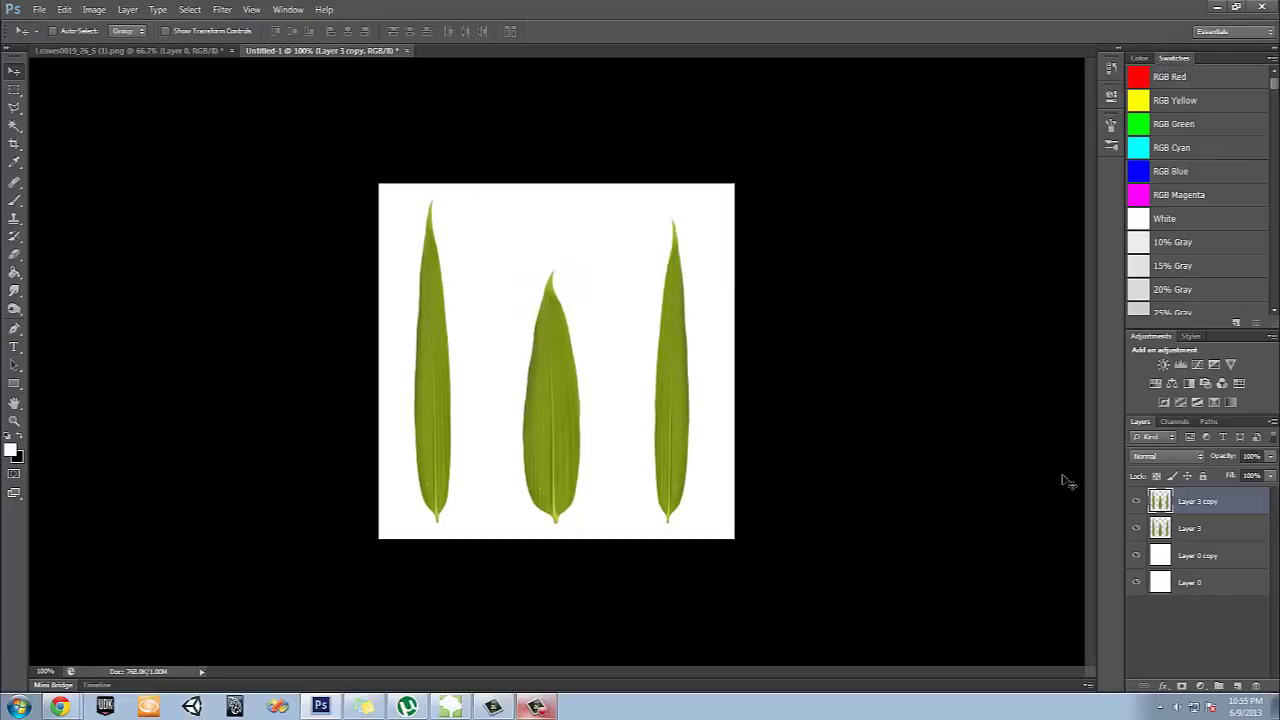
Fill the duplicated background layer, Layer 0 copy, with black using the Paint Bucket
click(1186, 562)
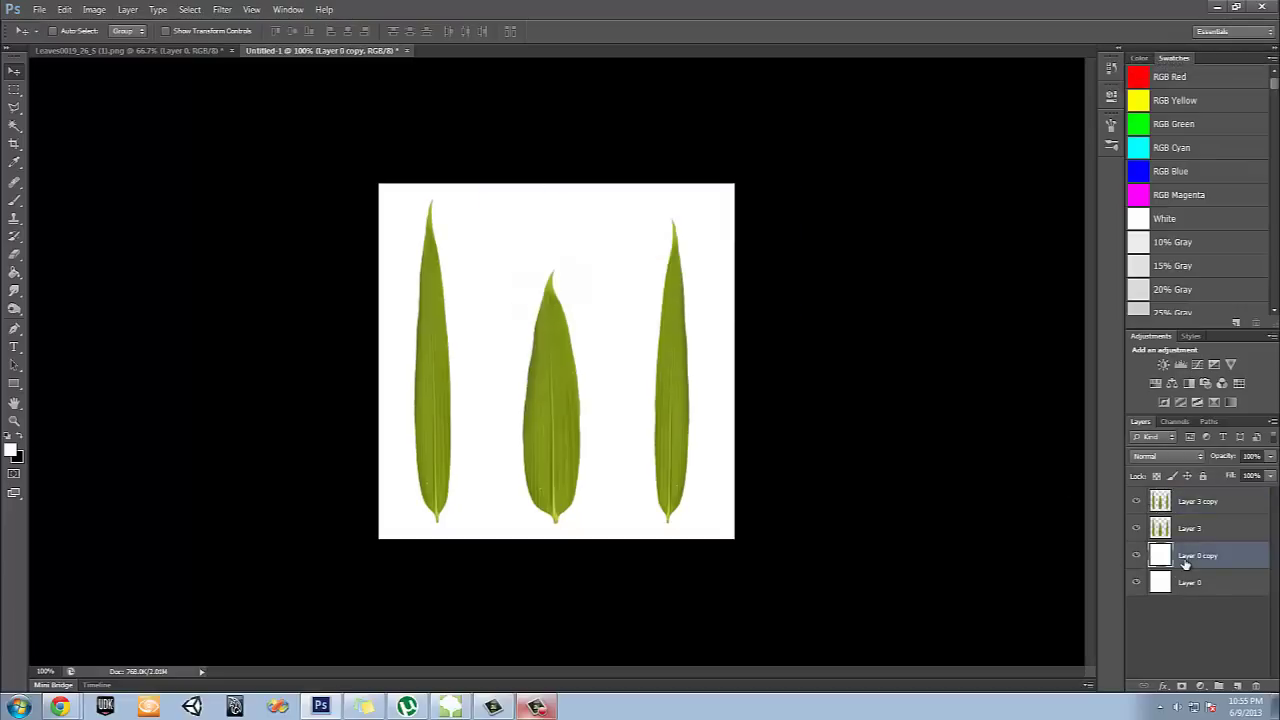
click(19, 437)
click(14, 274)
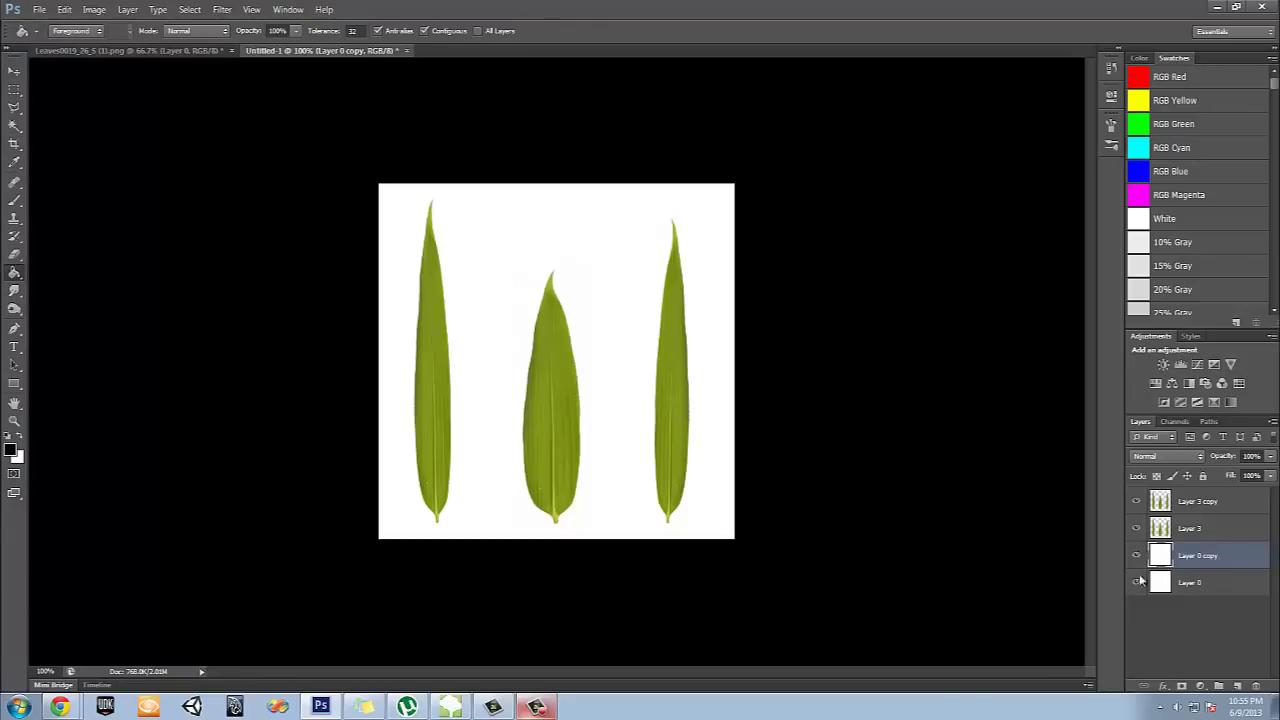
click(588, 245)
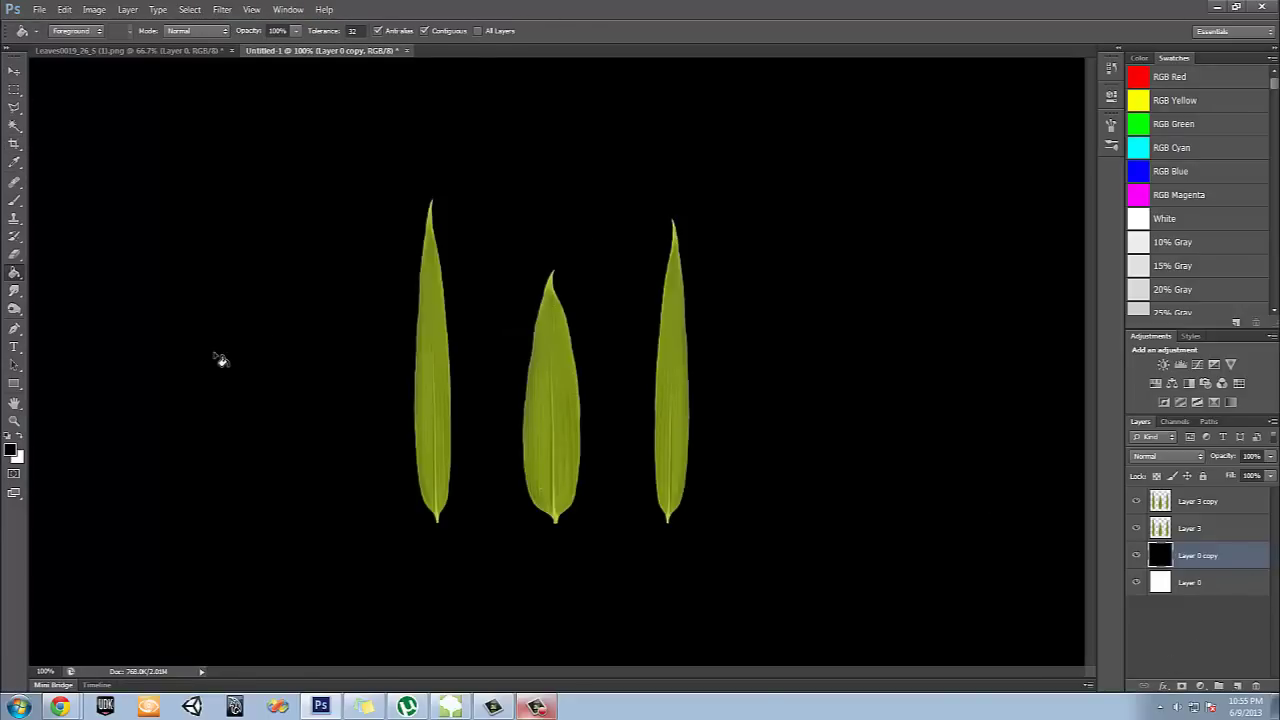
Fill all three leaves on Layer 3 copy with white, including their tips, stems and centre veins
click(1200, 502)
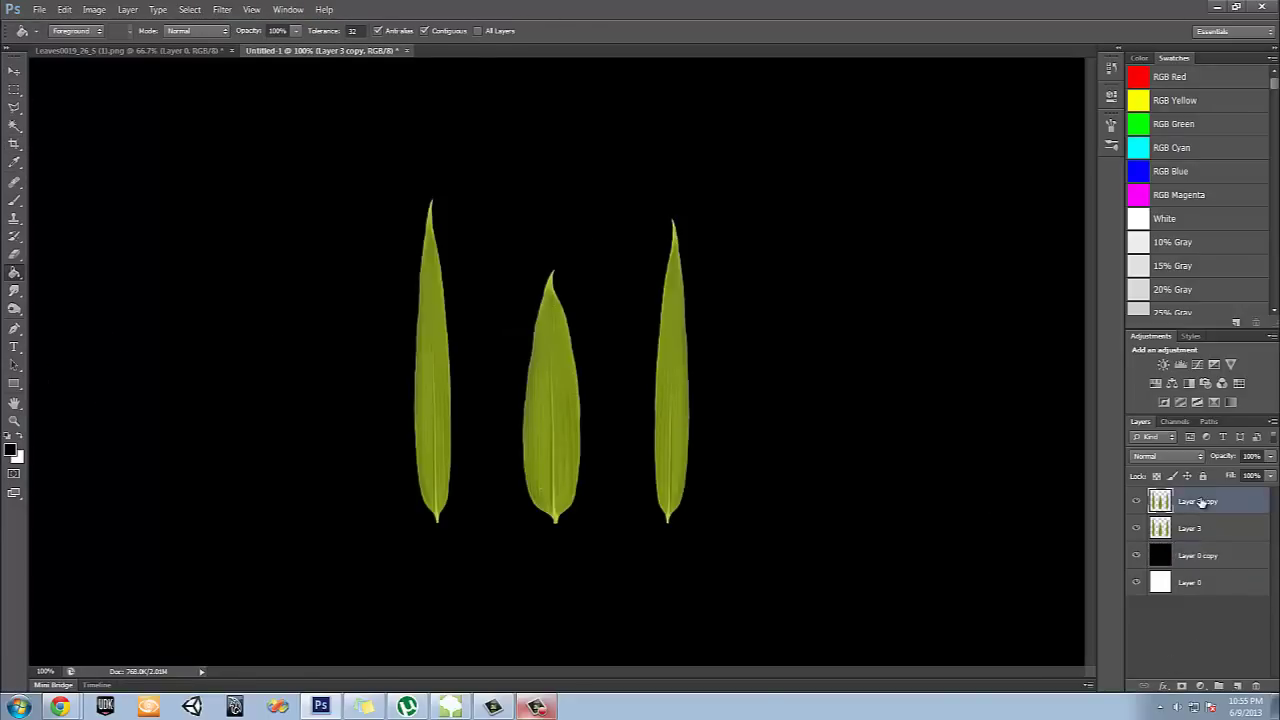
click(16, 438)
click(425, 387)
click(440, 505)
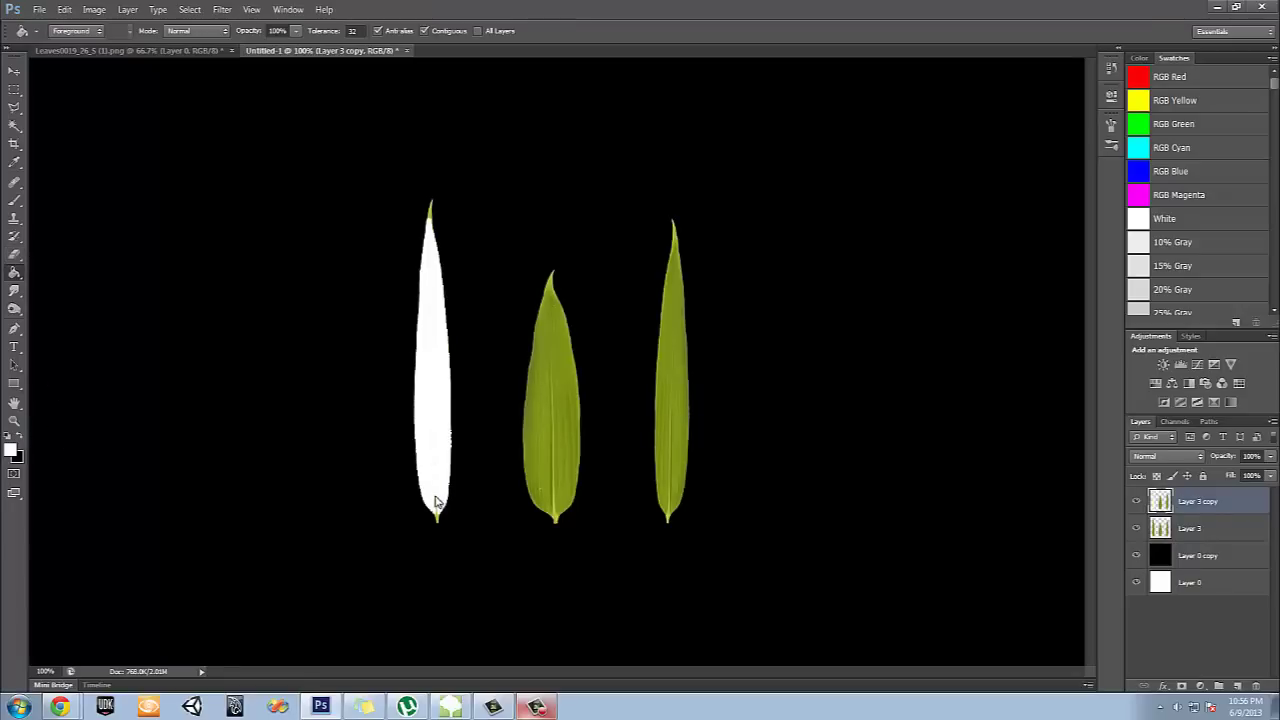
click(556, 470)
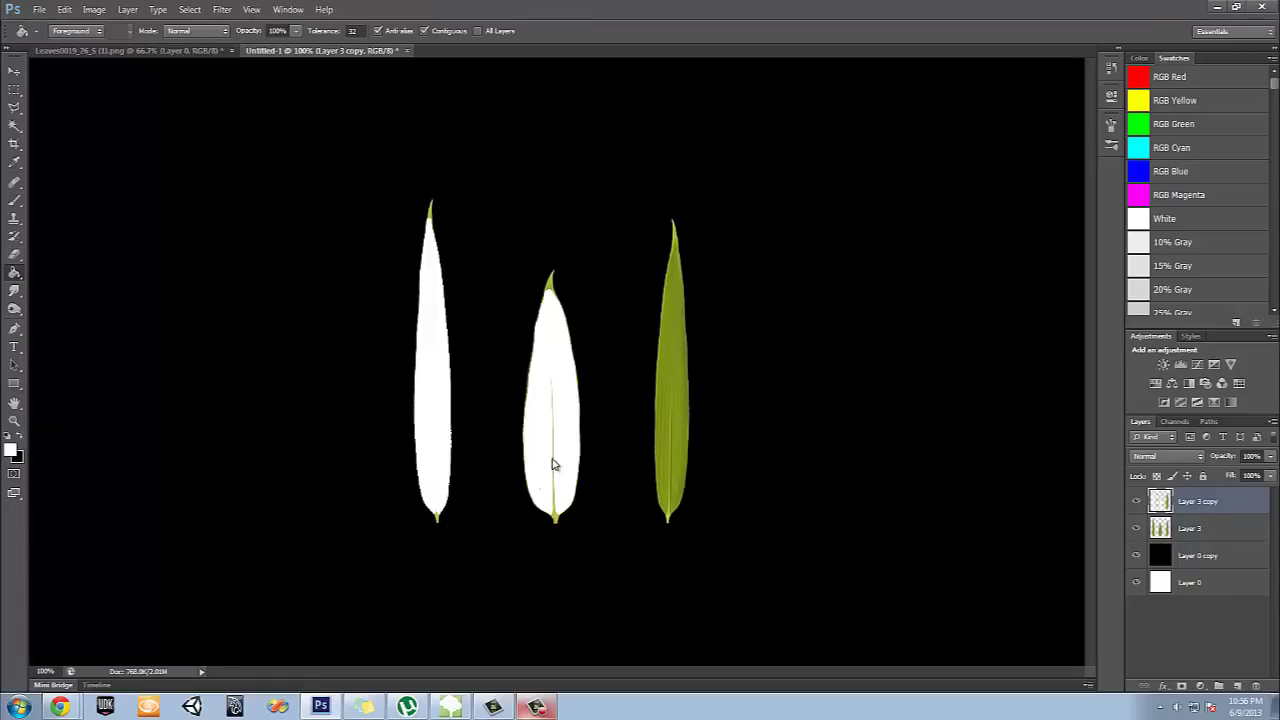
click(556, 455)
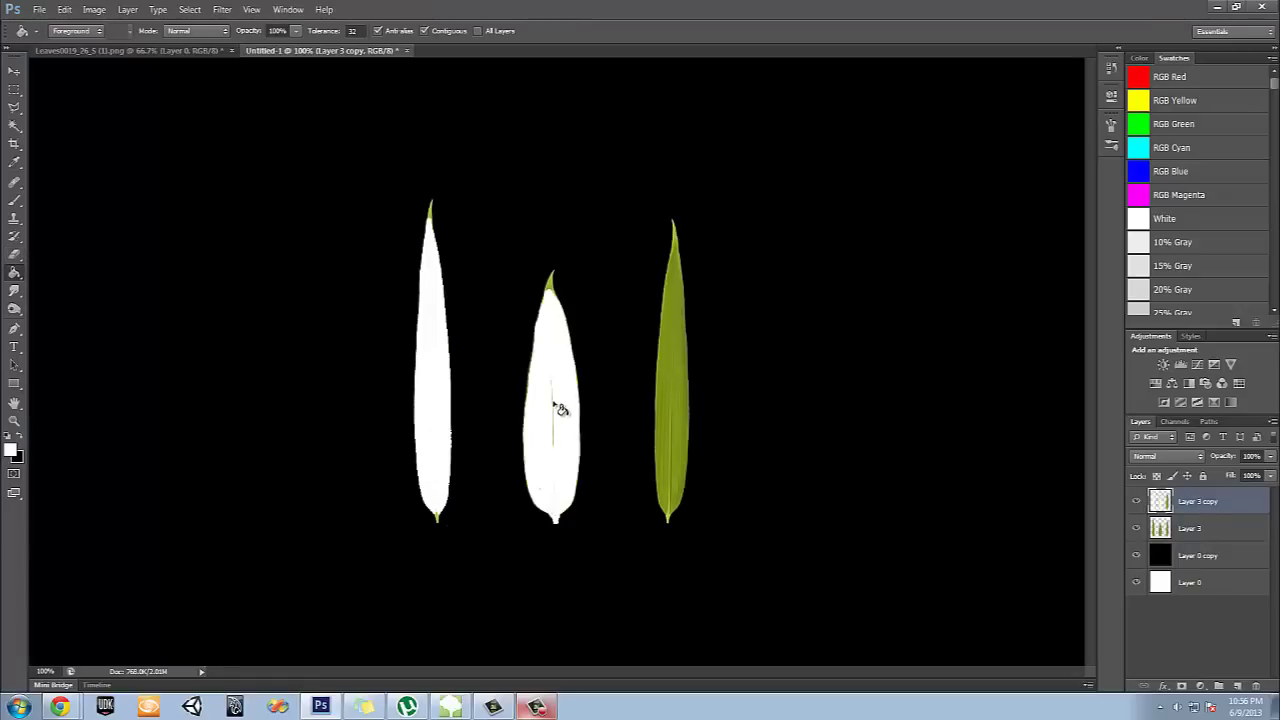
click(551, 282)
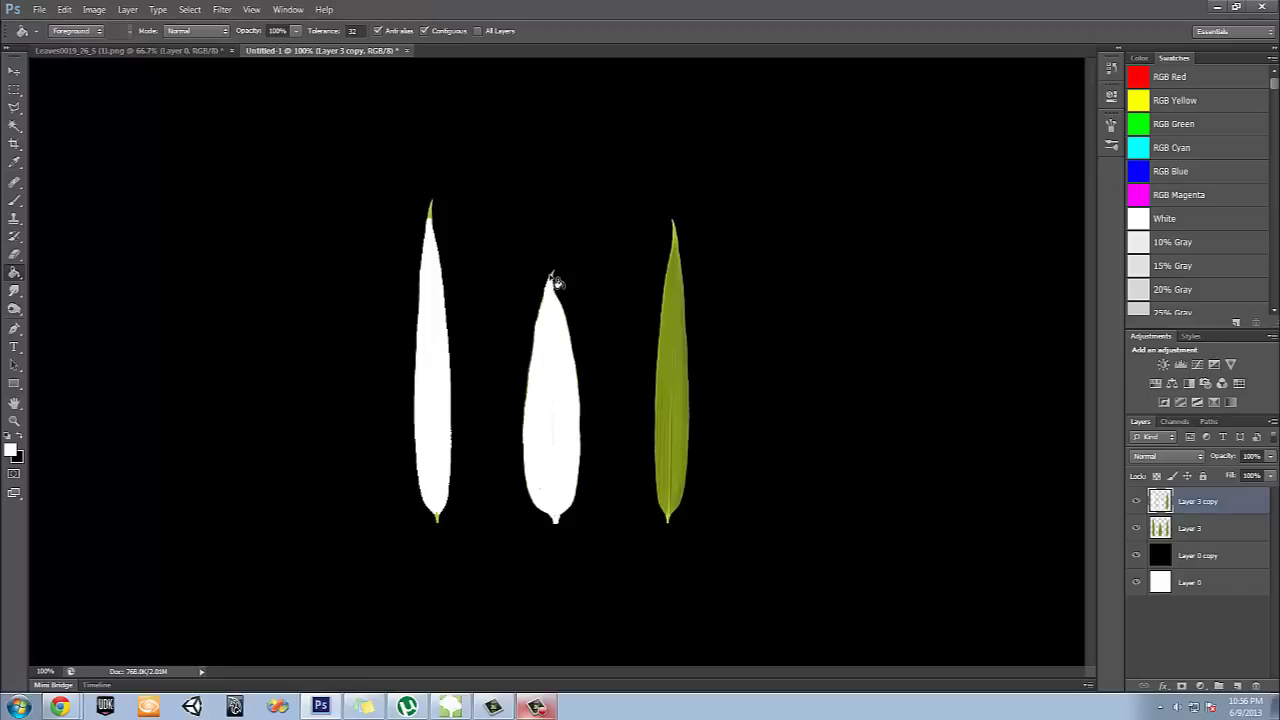
click(684, 365)
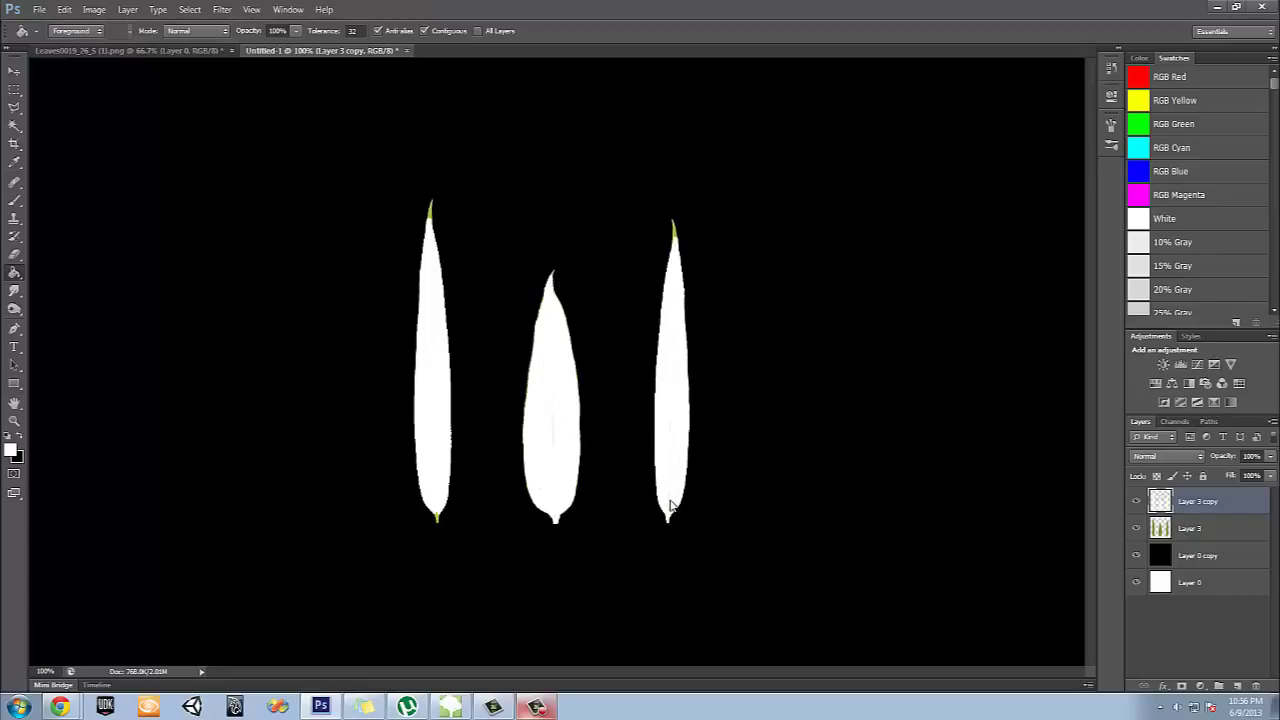
click(674, 230)
click(437, 518)
click(561, 434)
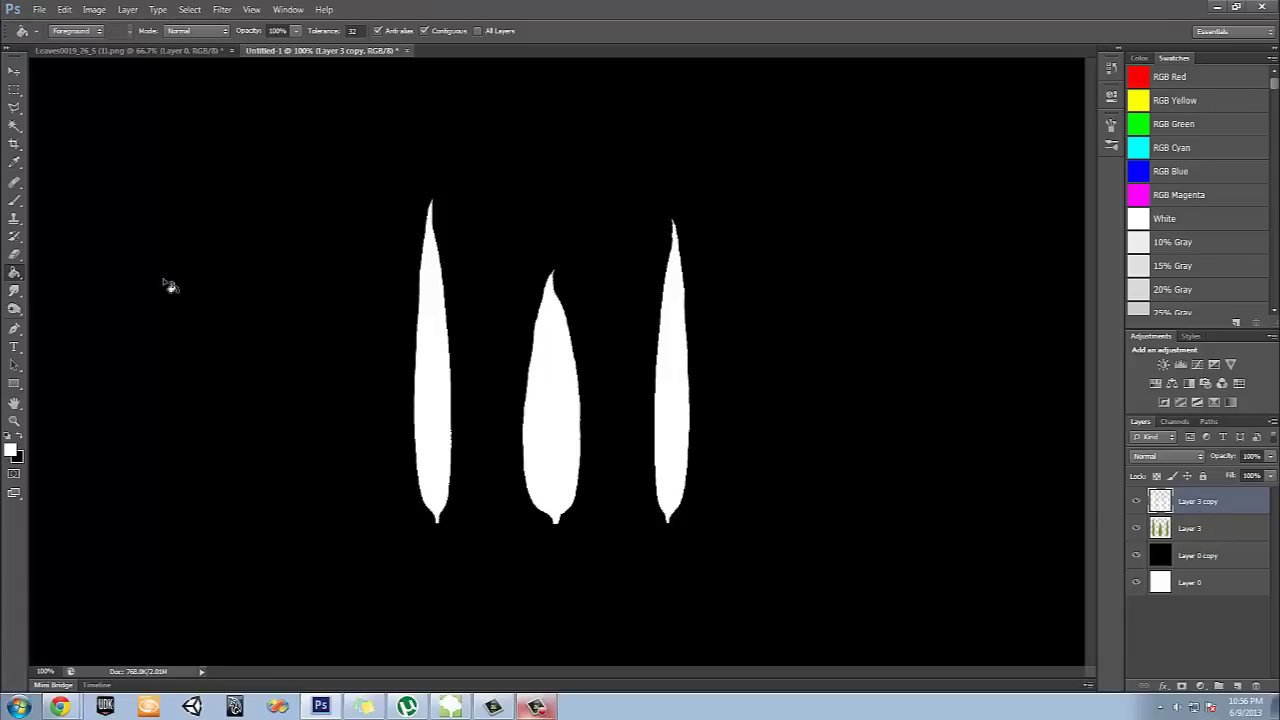
Merge the white leaf silhouettes on Layer 3 copy with the black Layer 0 copy into one mask layer
click(15, 72)
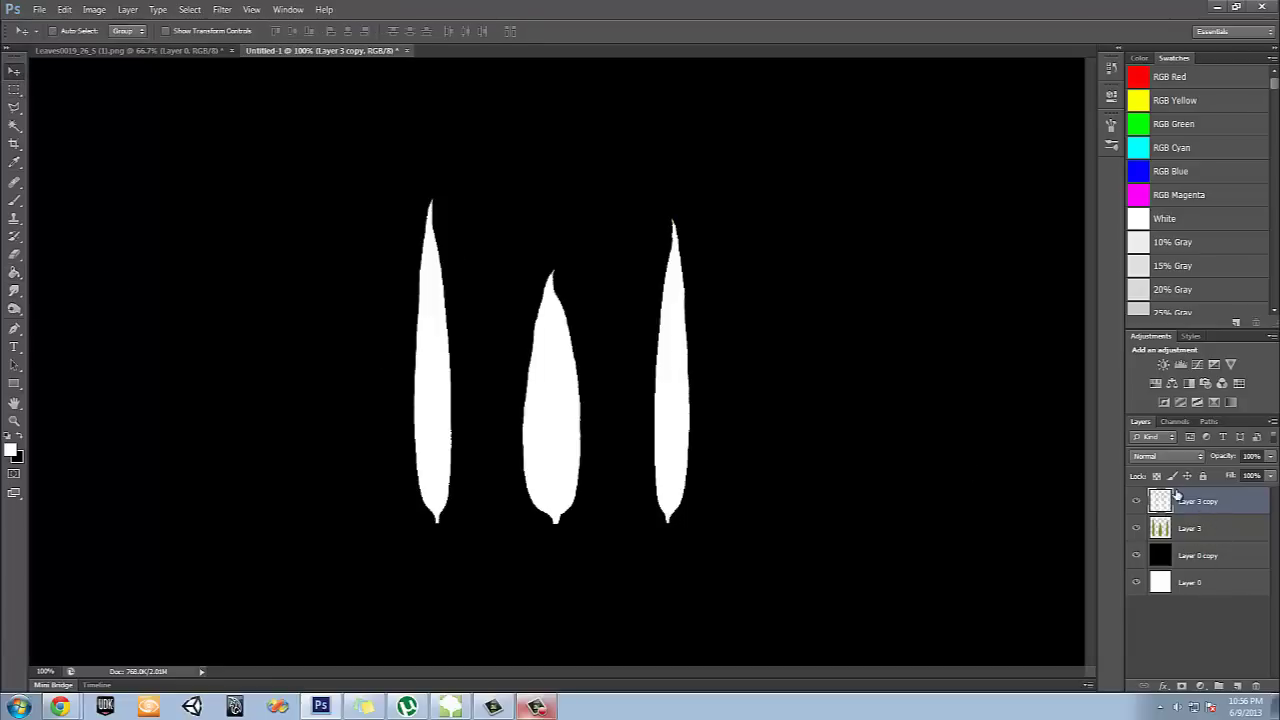
ctrl+click(1200, 558)
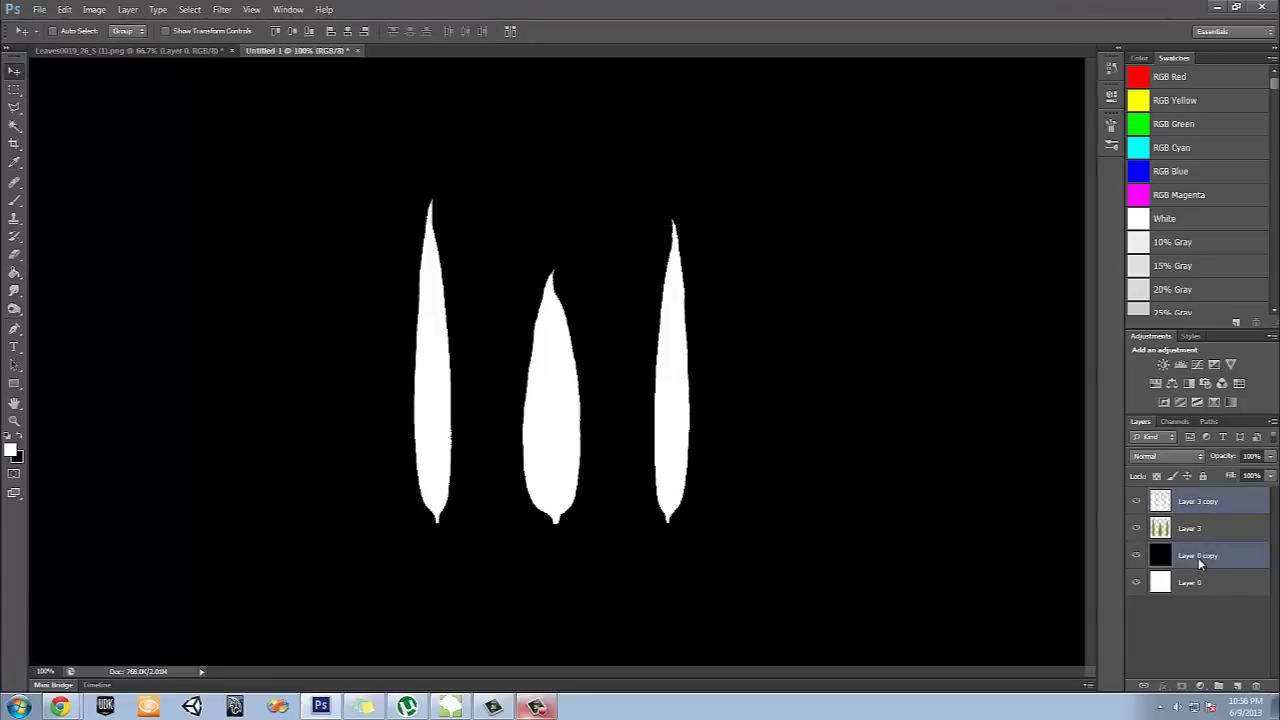
right_click(1200, 563)
click(1197, 390)
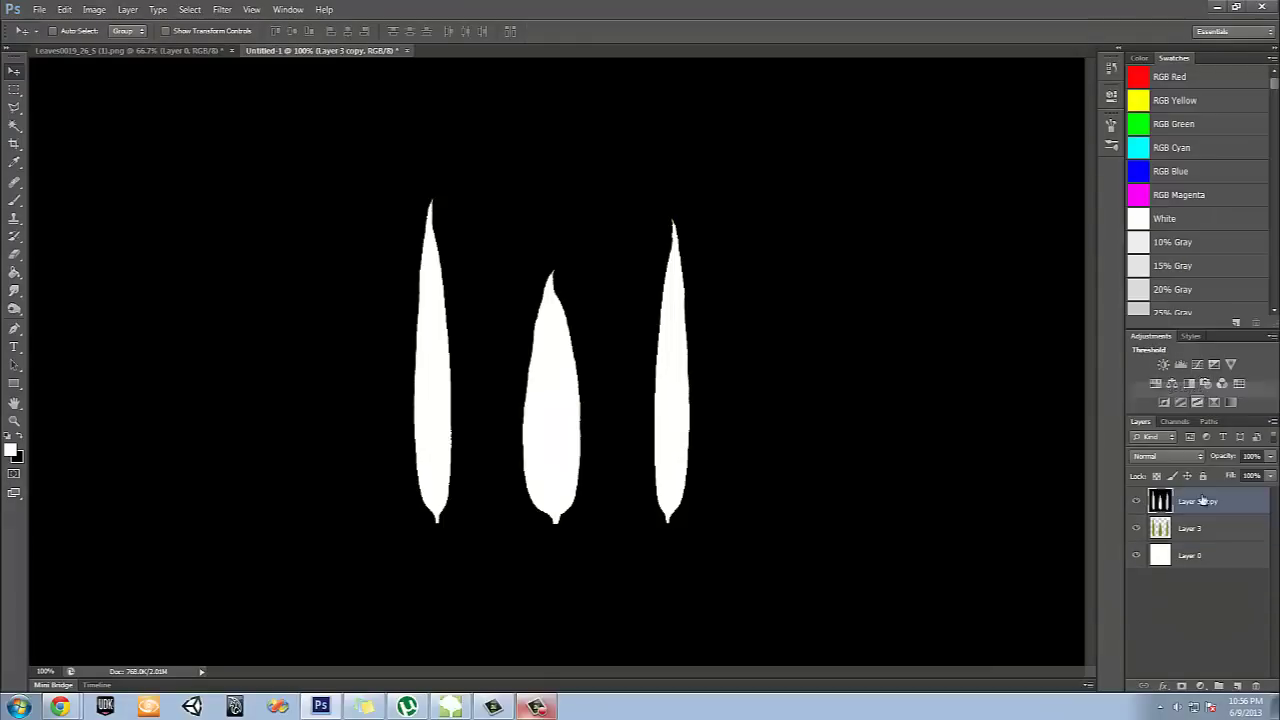
Copy the whole black-and-white mask into a new alpha channel, and return to the RGB composite and the layers
key(ctrl+a)
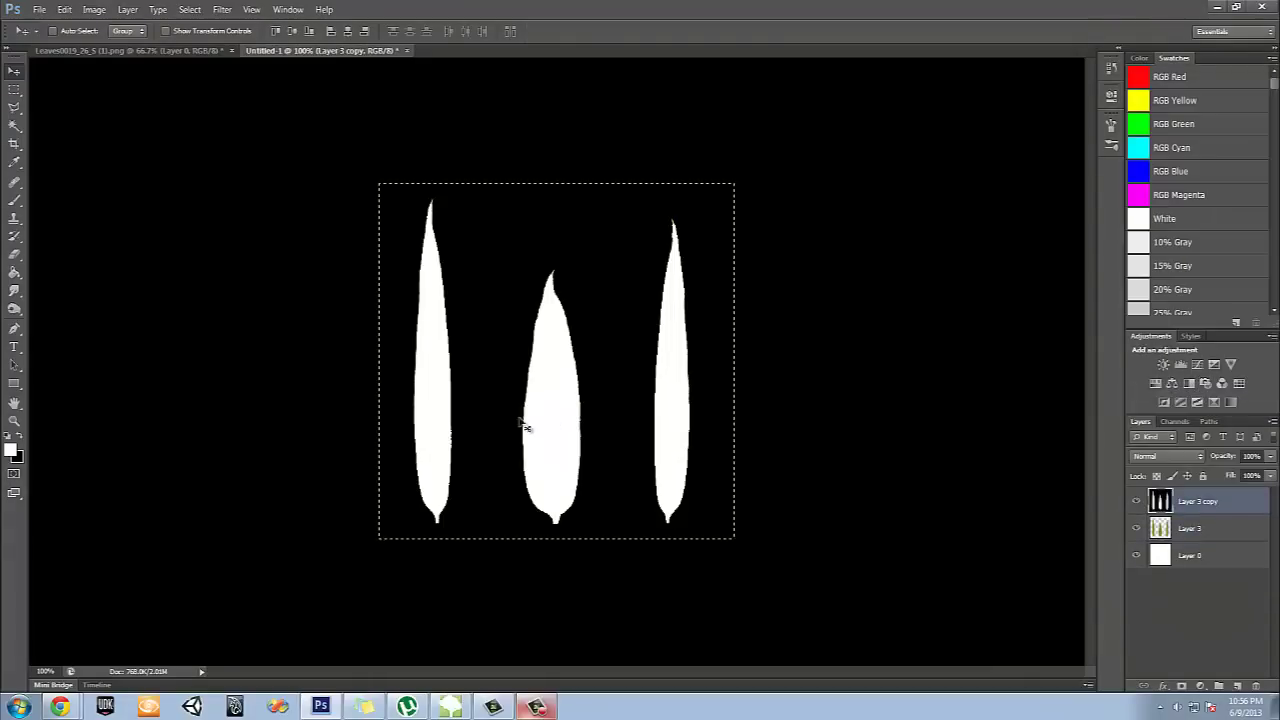
click(1174, 422)
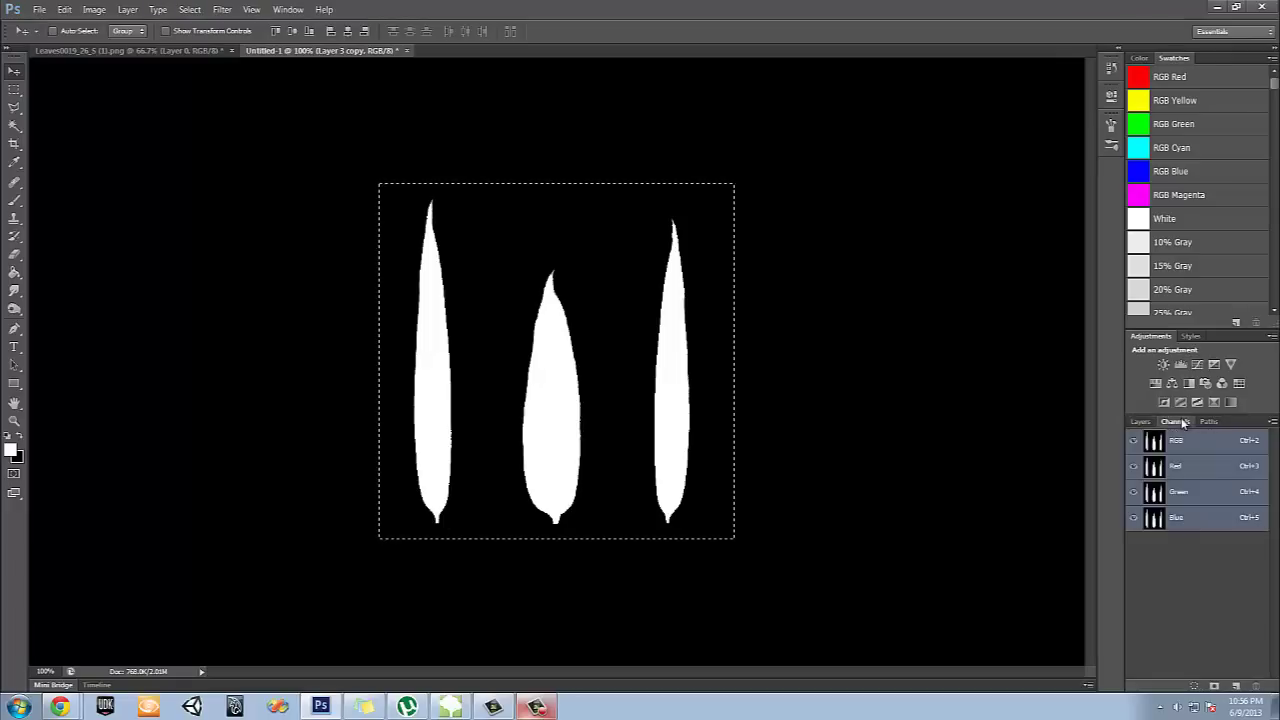
click(1236, 687)
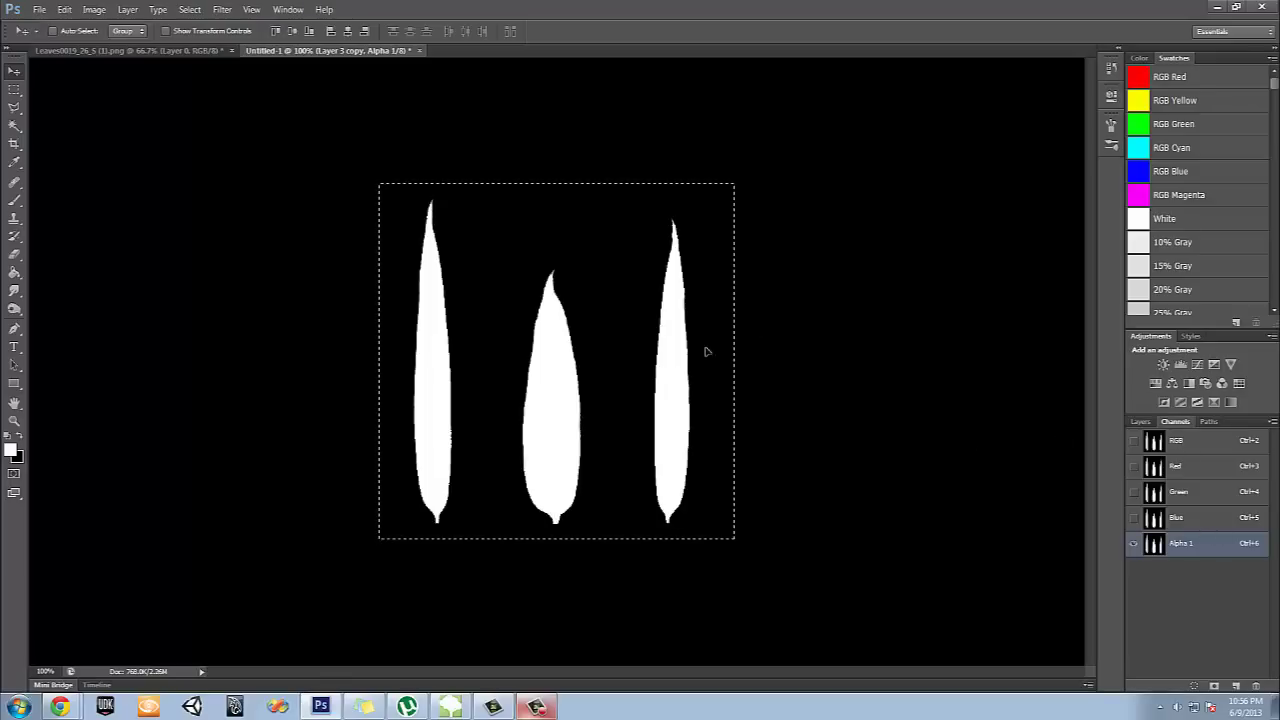
click(1176, 440)
click(1140, 422)
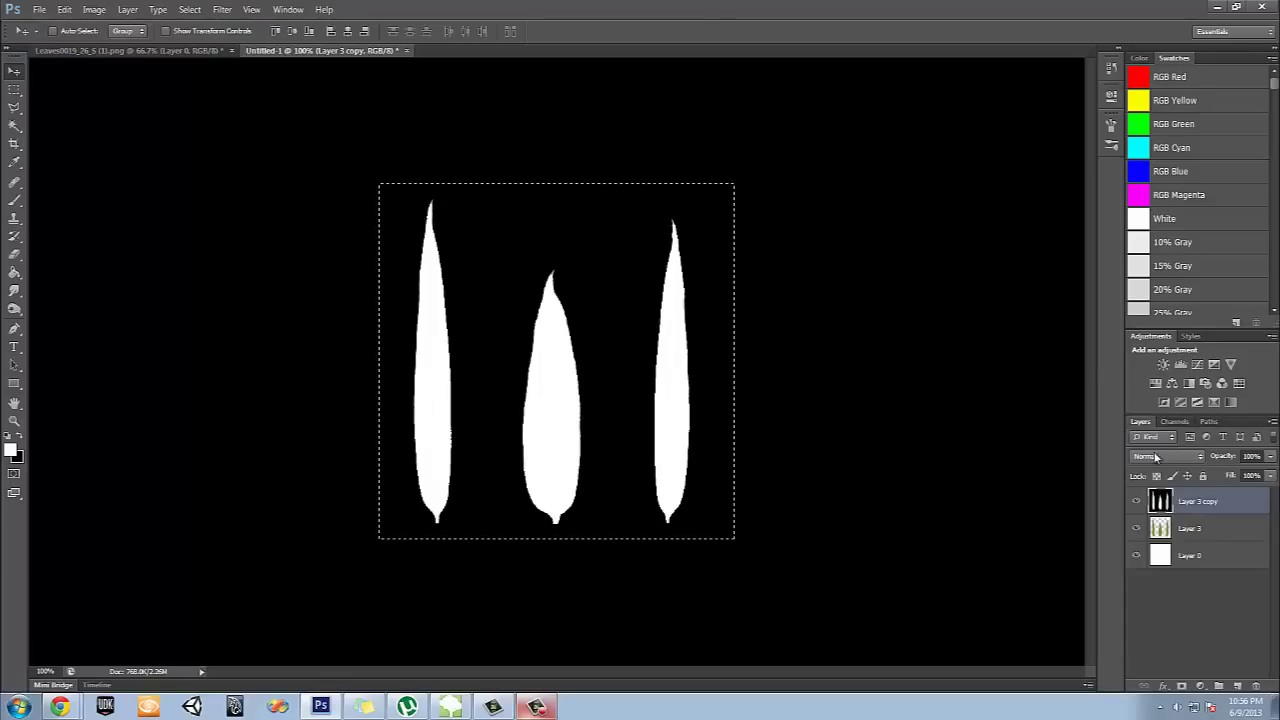
Clear the black-and-white mask from Layer 3 copy and delete that layer
key(Delete)
right_click(1184, 504)
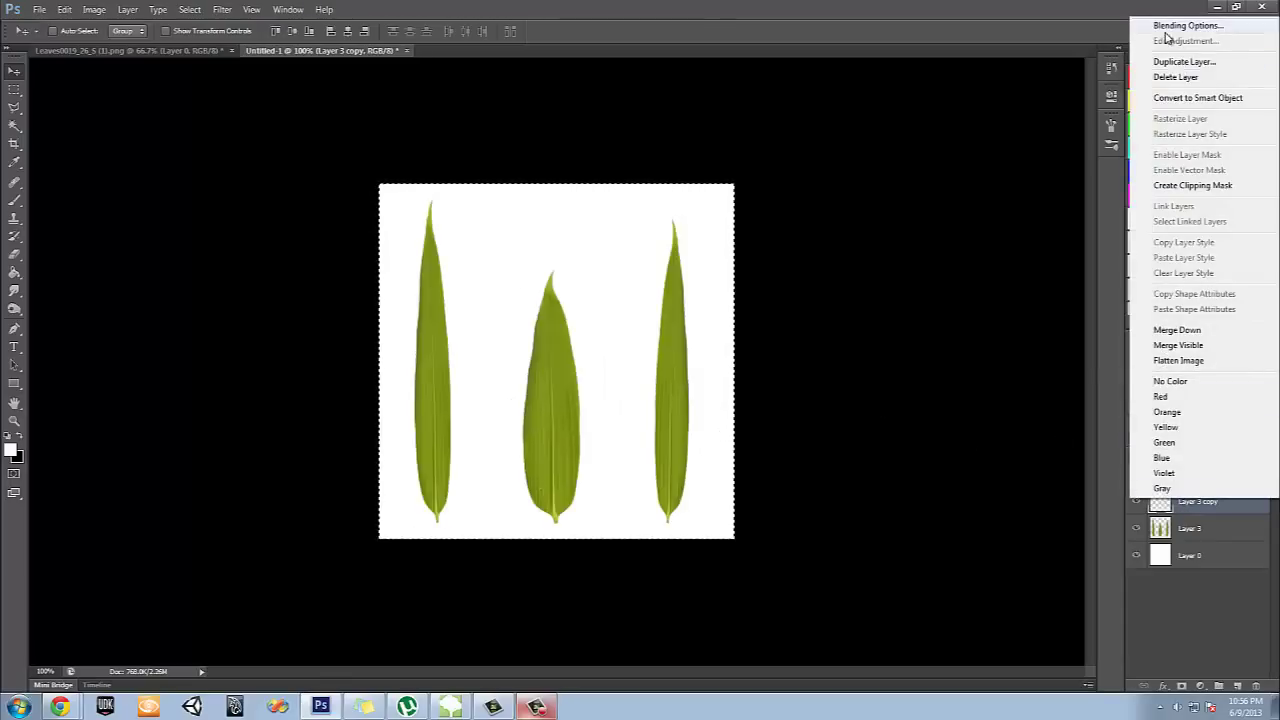
click(1176, 77)
click(613, 262)
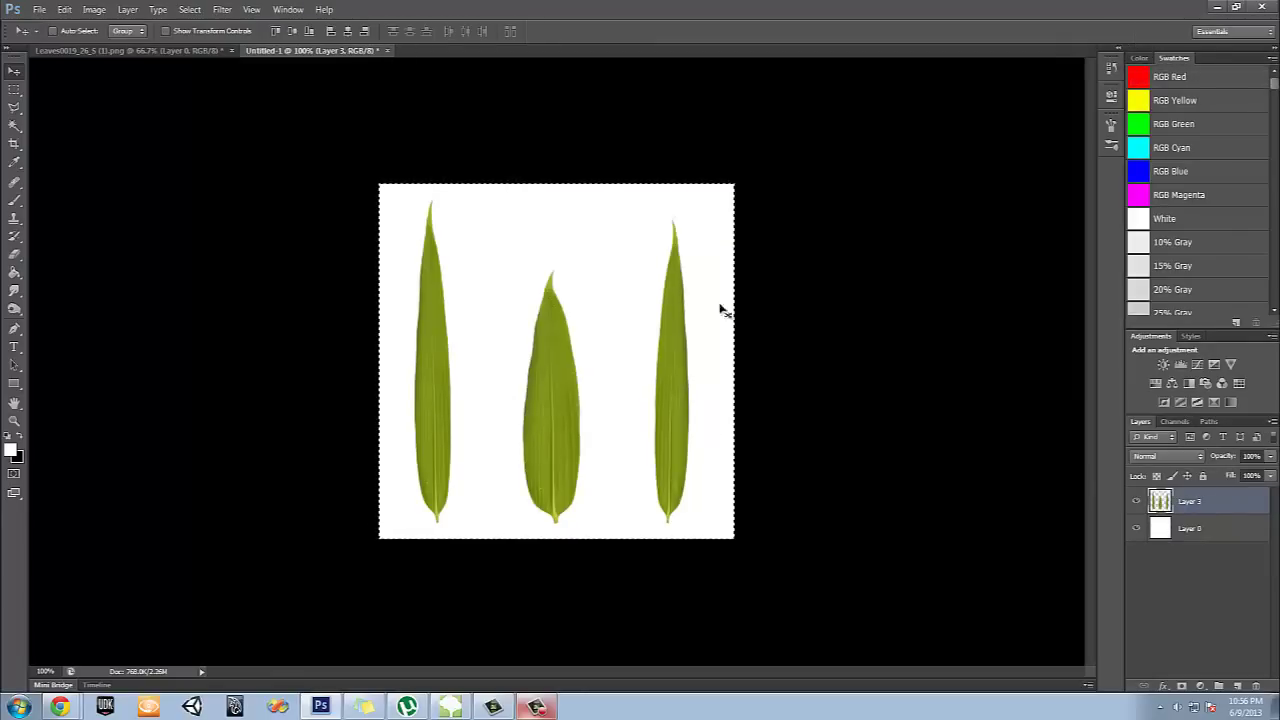
Merge the leaf layer, Layer 3, with the white background layer, Layer 0, into a single layer
click(1190, 530)
right_click(1190, 530)
click(1192, 531)
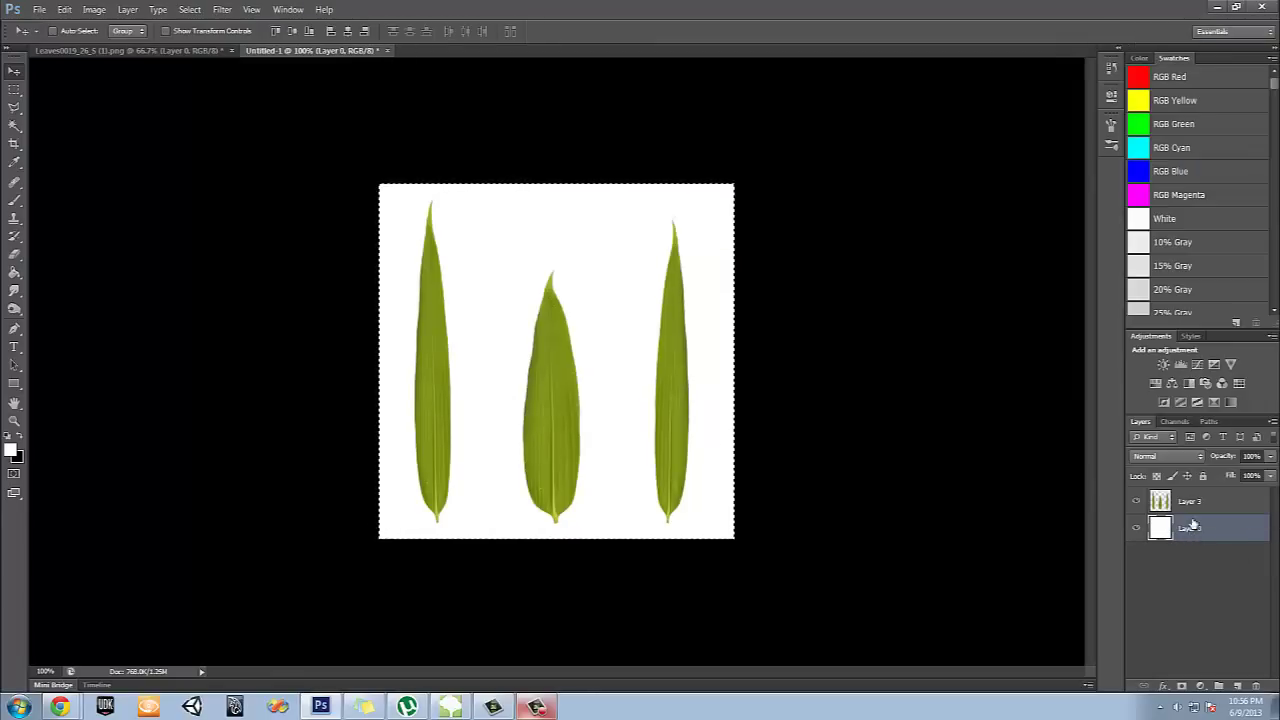
click(1190, 501)
right_click(1206, 539)
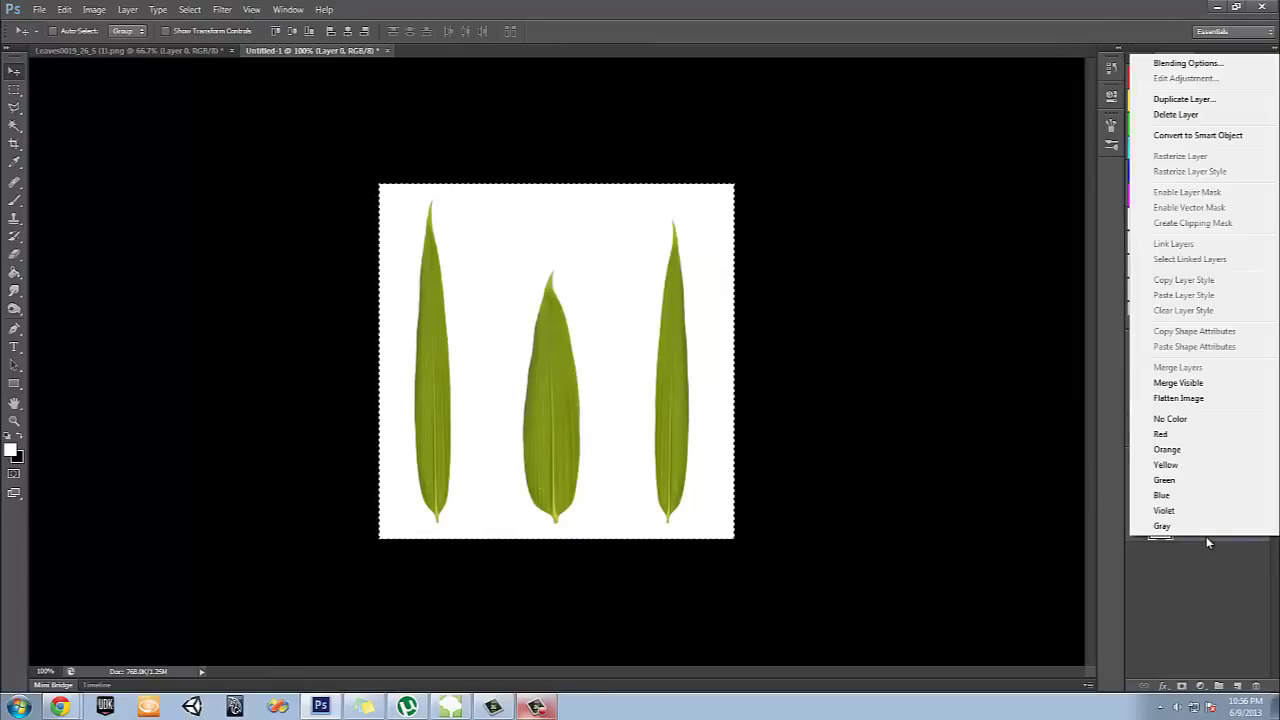
click(1206, 540)
click(1200, 504)
click(1203, 527)
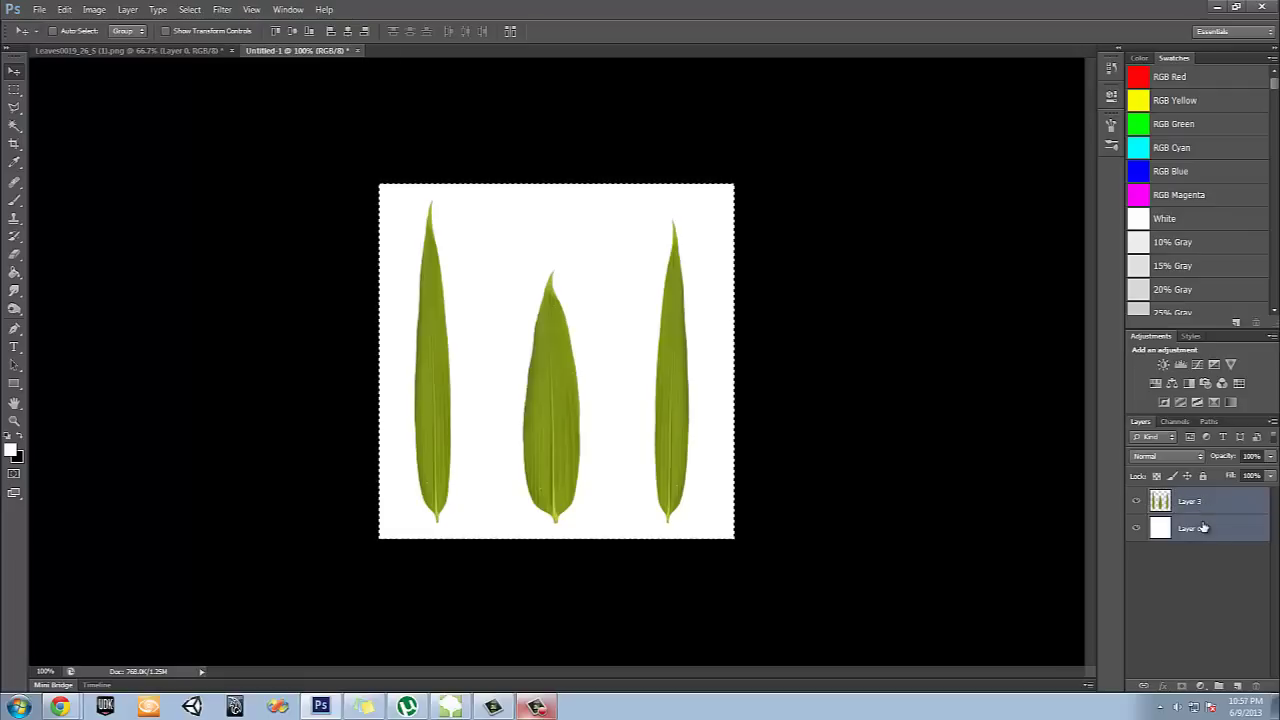
right_click(1203, 527)
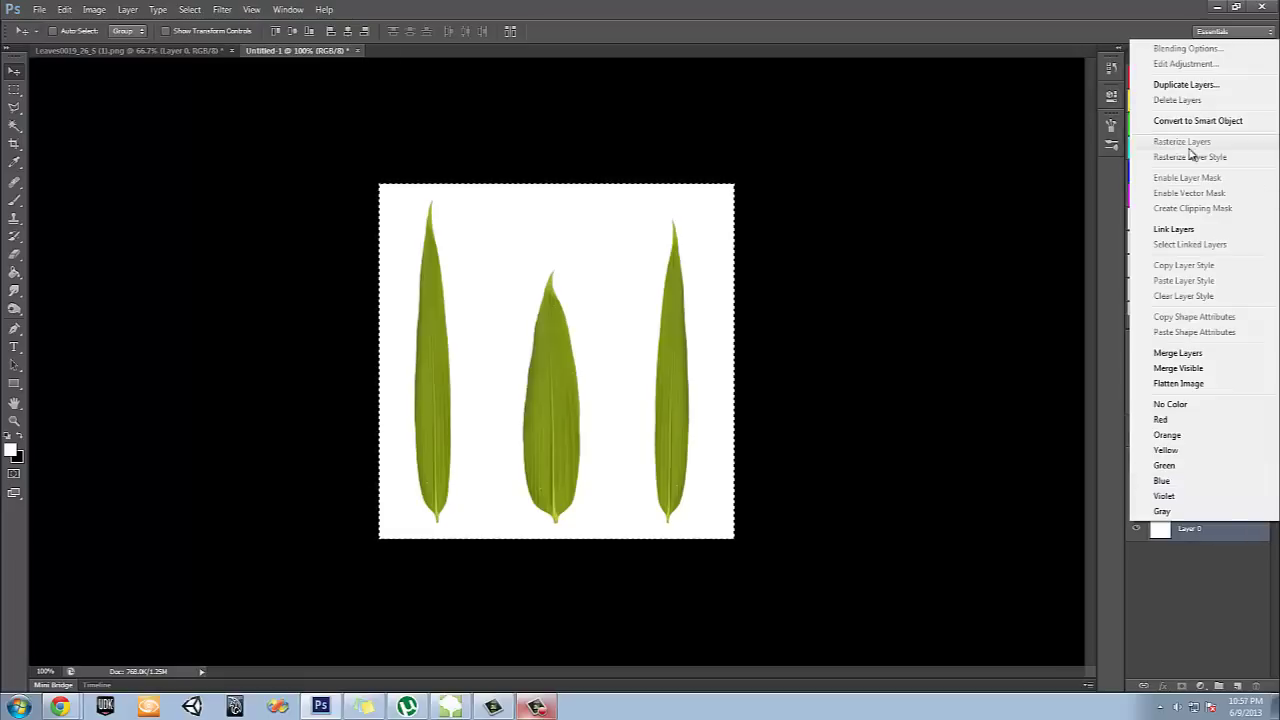
click(1178, 352)
Check the Alpha 1 channel against the RGB composite and return to the layers
click(1175, 422)
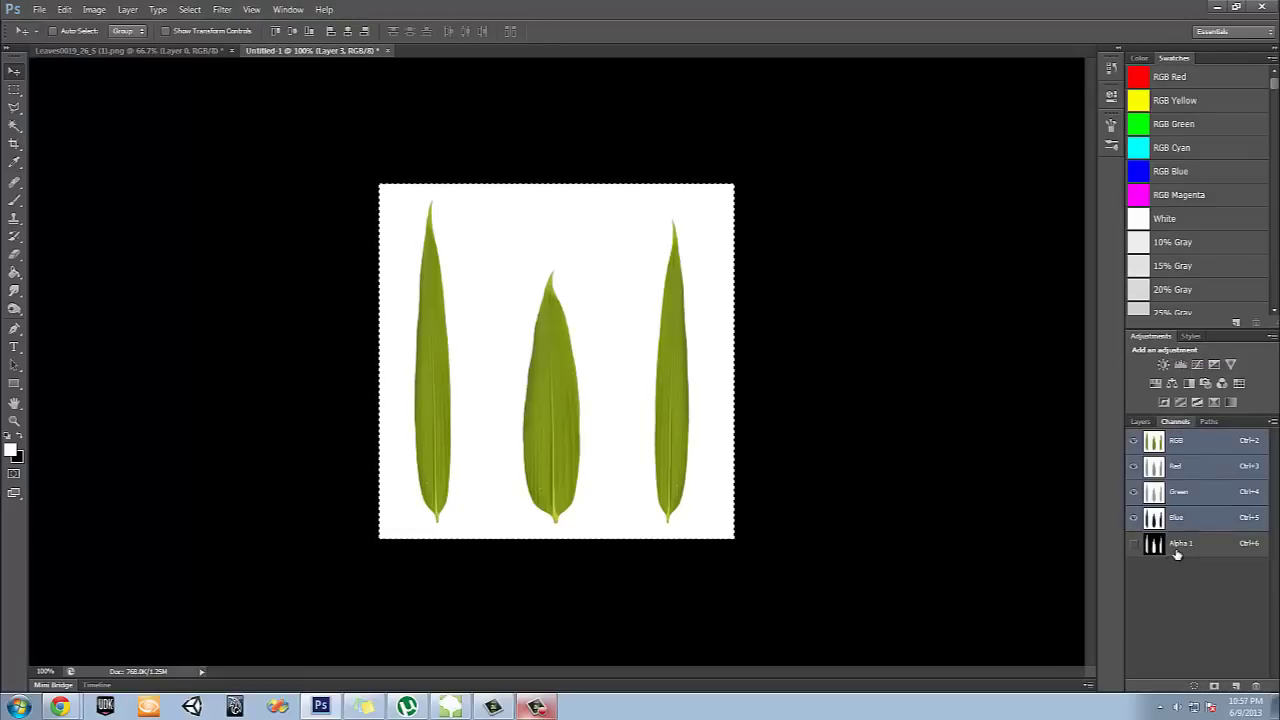
click(1177, 545)
click(1188, 446)
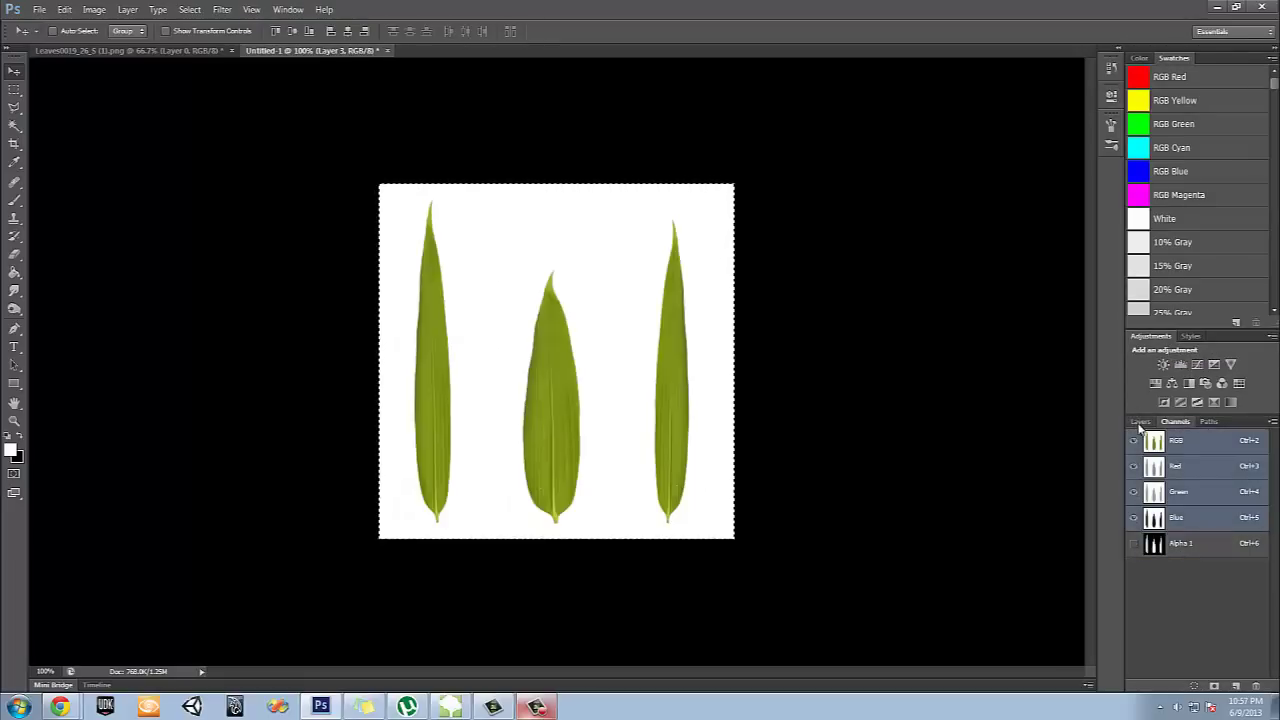
click(1140, 422)
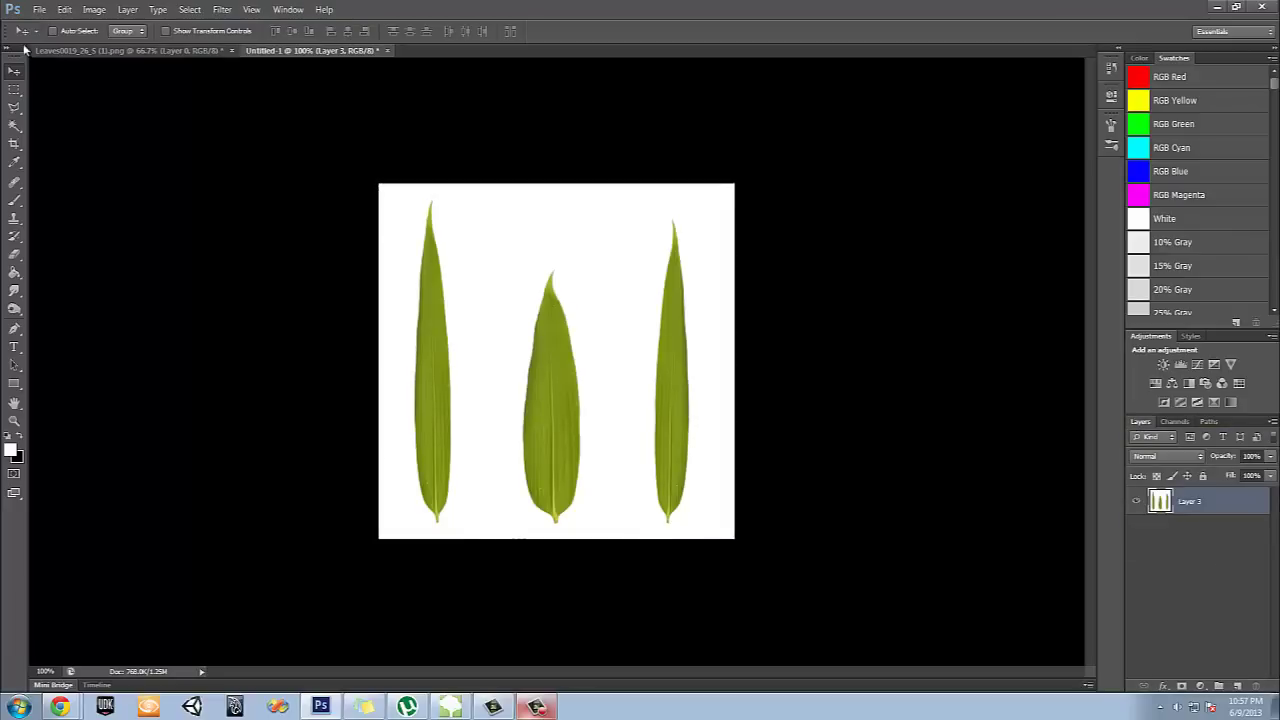
Start saving the texture under a new name, creating and opening a folder named tutorial inside the grass folder
click(38, 9)
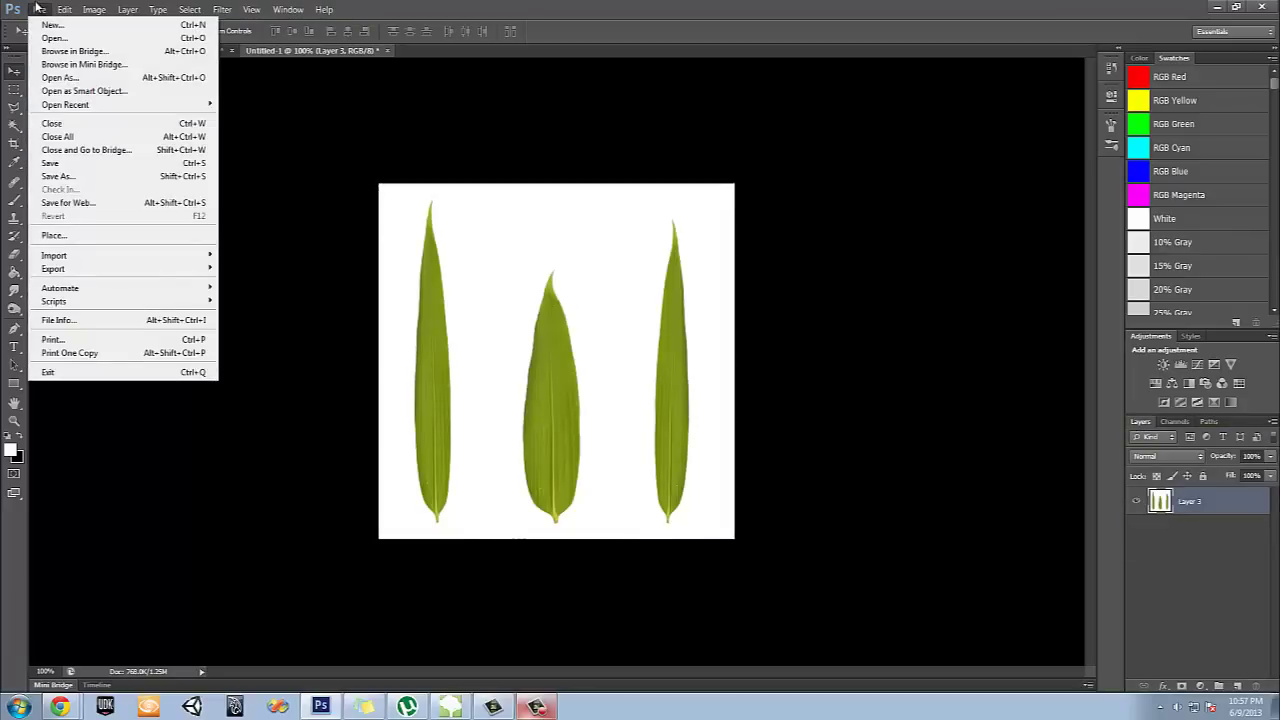
click(100, 176)
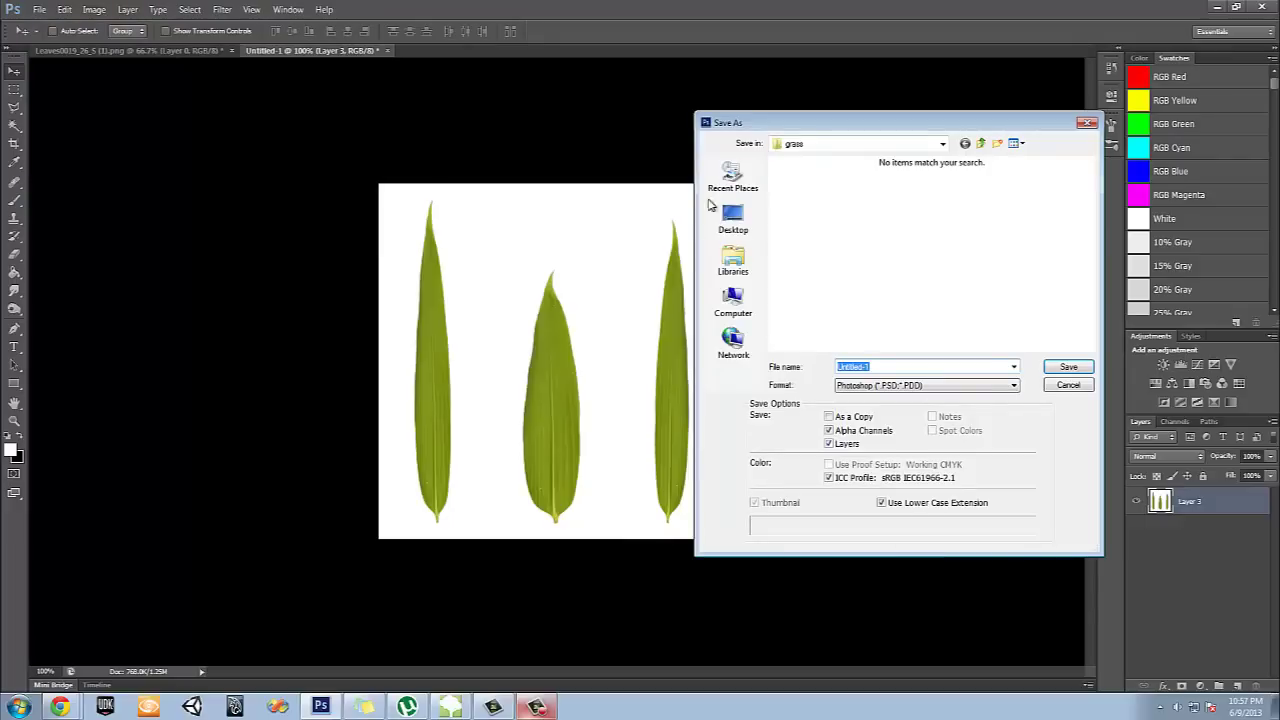
click(997, 143)
text(l)
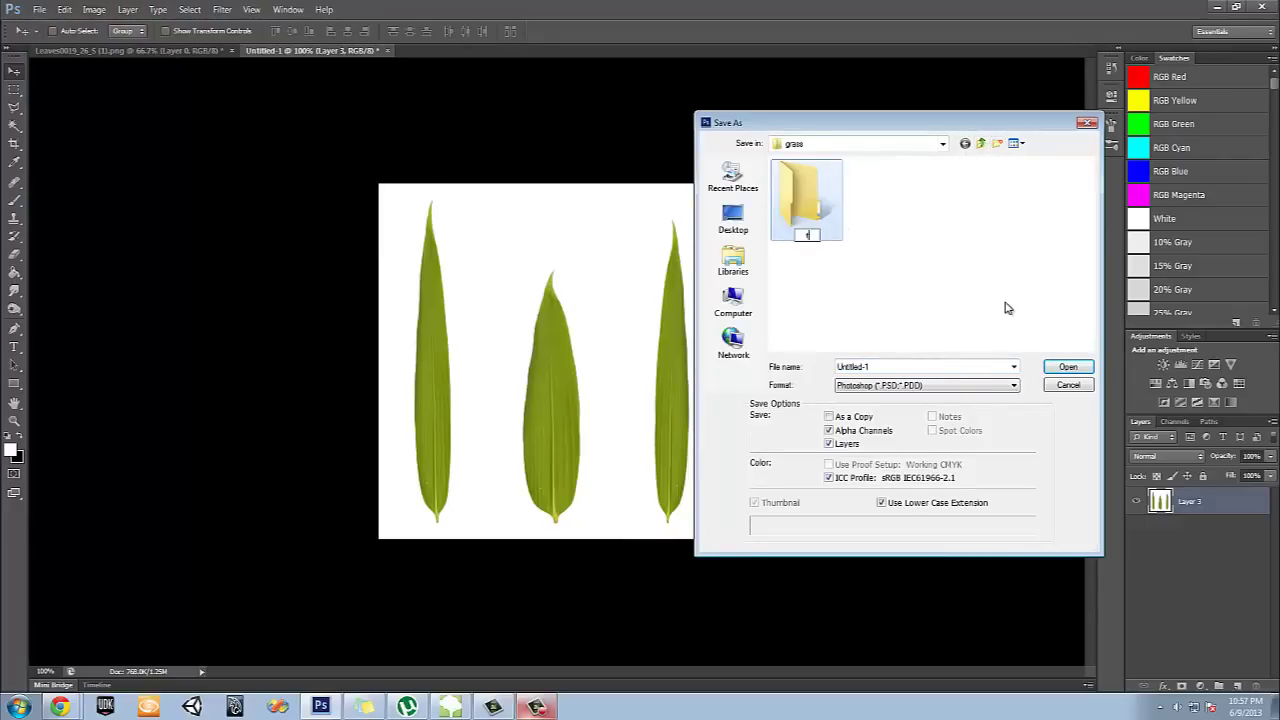
text(ial)
key(Return)
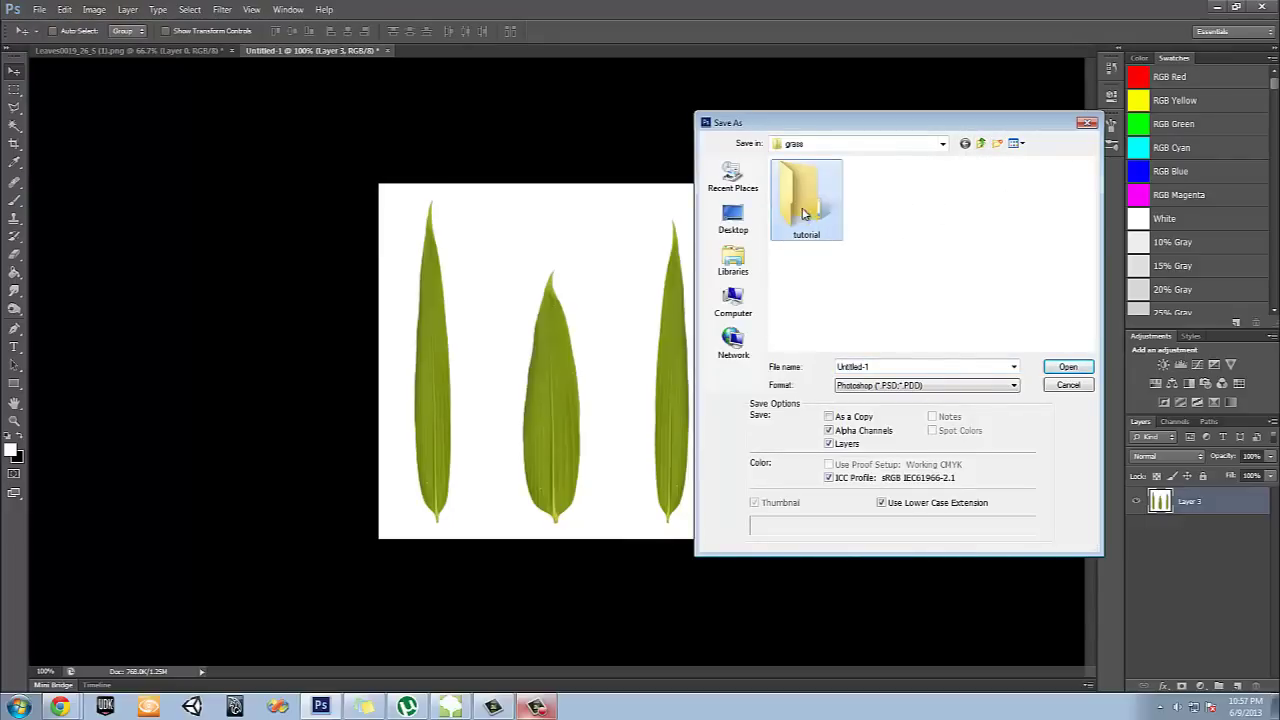
key(Return)
Save the texture in Targa format as grass_Diff at 32 bits/pixel with alpha channels included
click(925, 385)
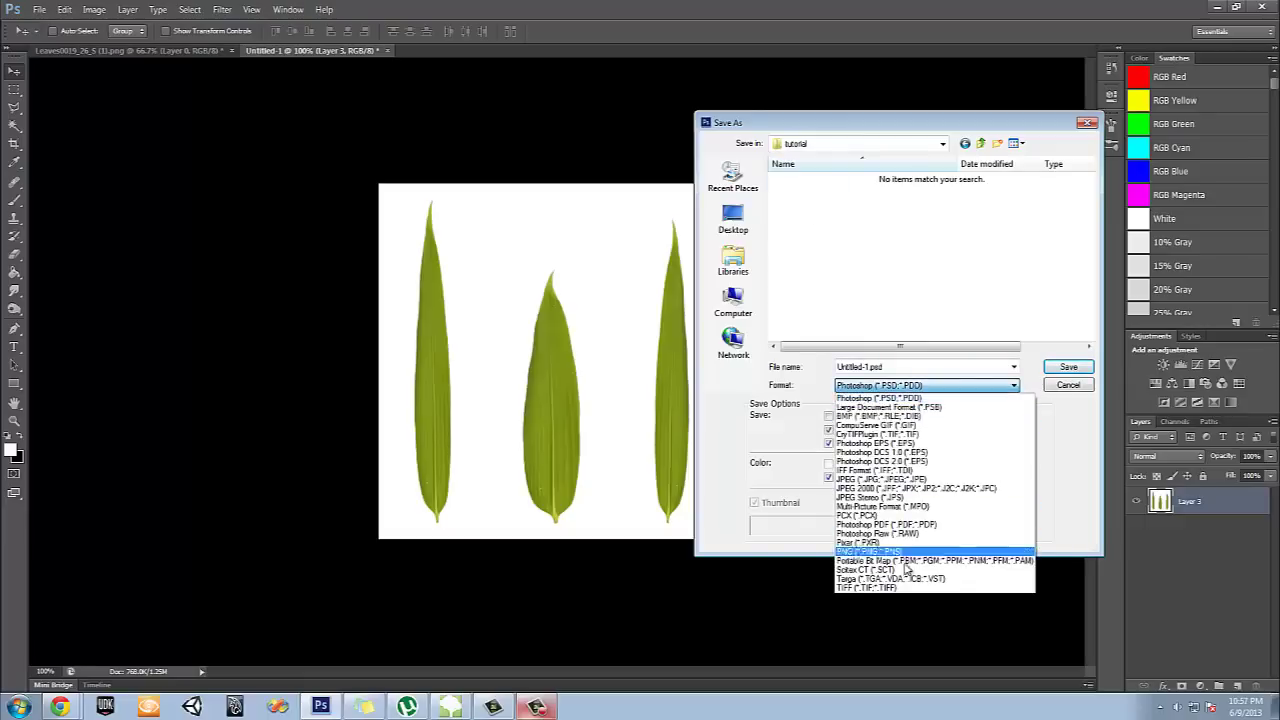
click(909, 580)
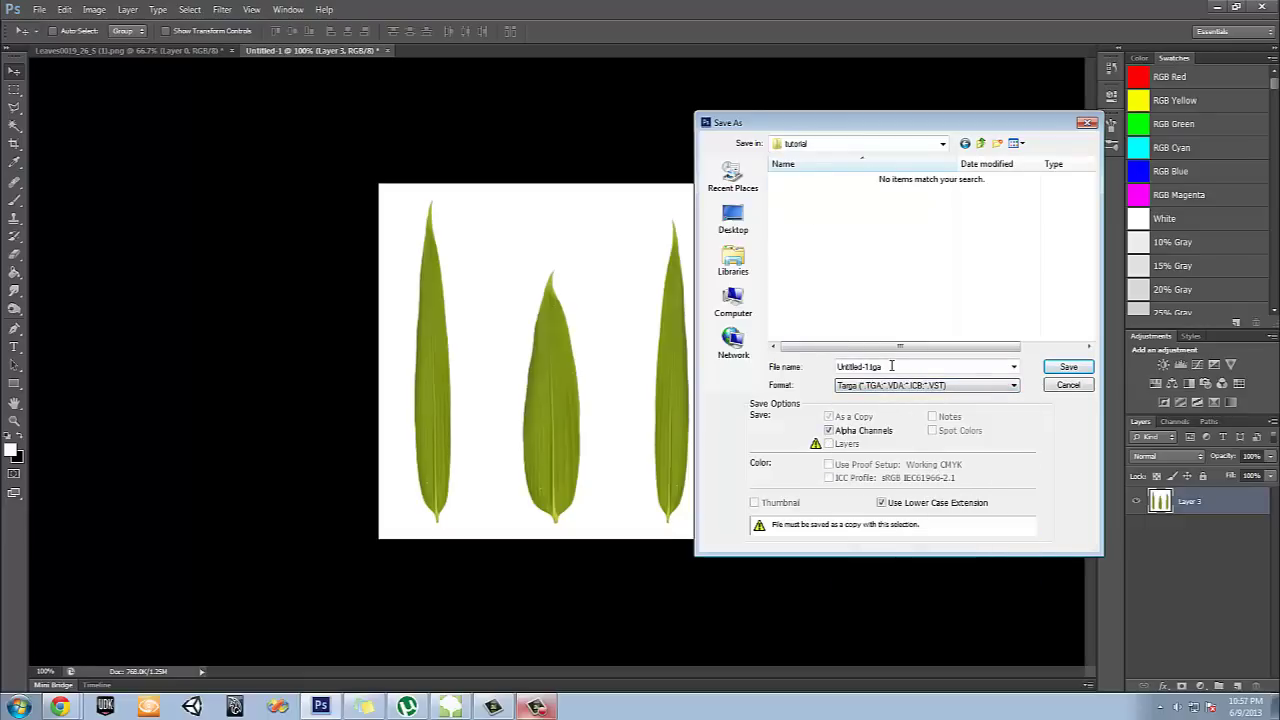
drag(891, 366, 765, 375)
text(grass_D)
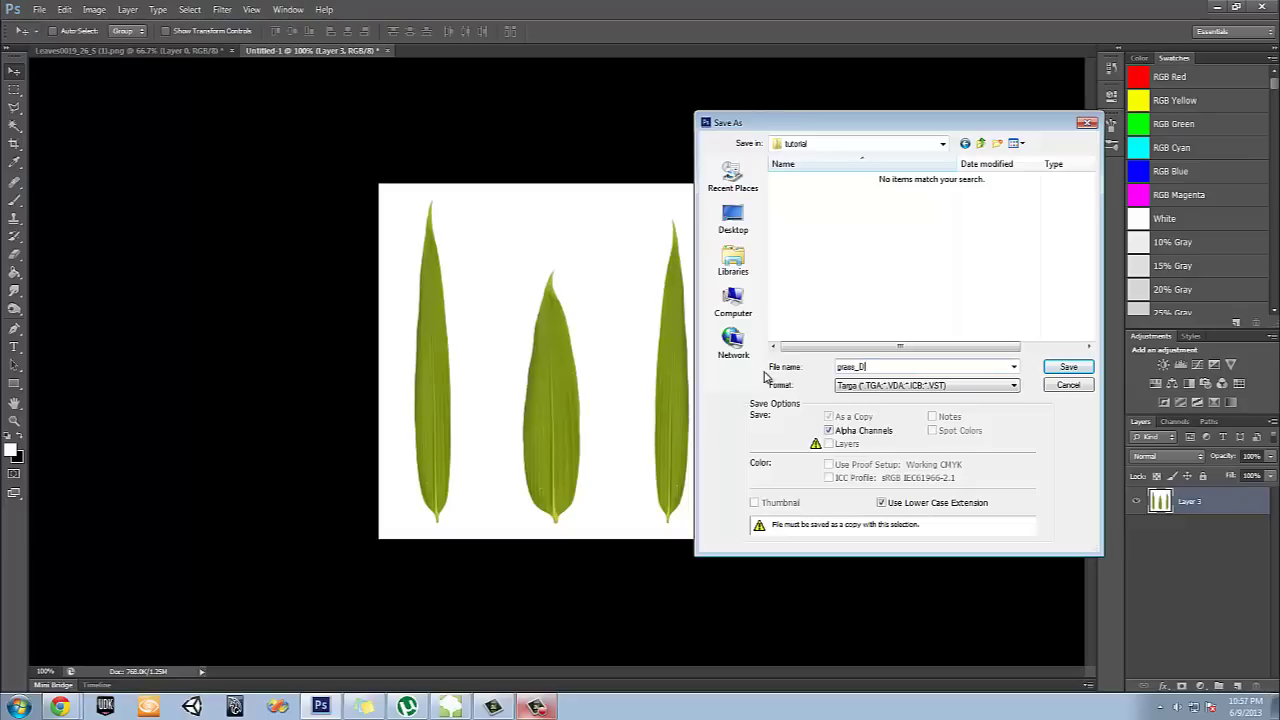
text(iff)
key(Return)
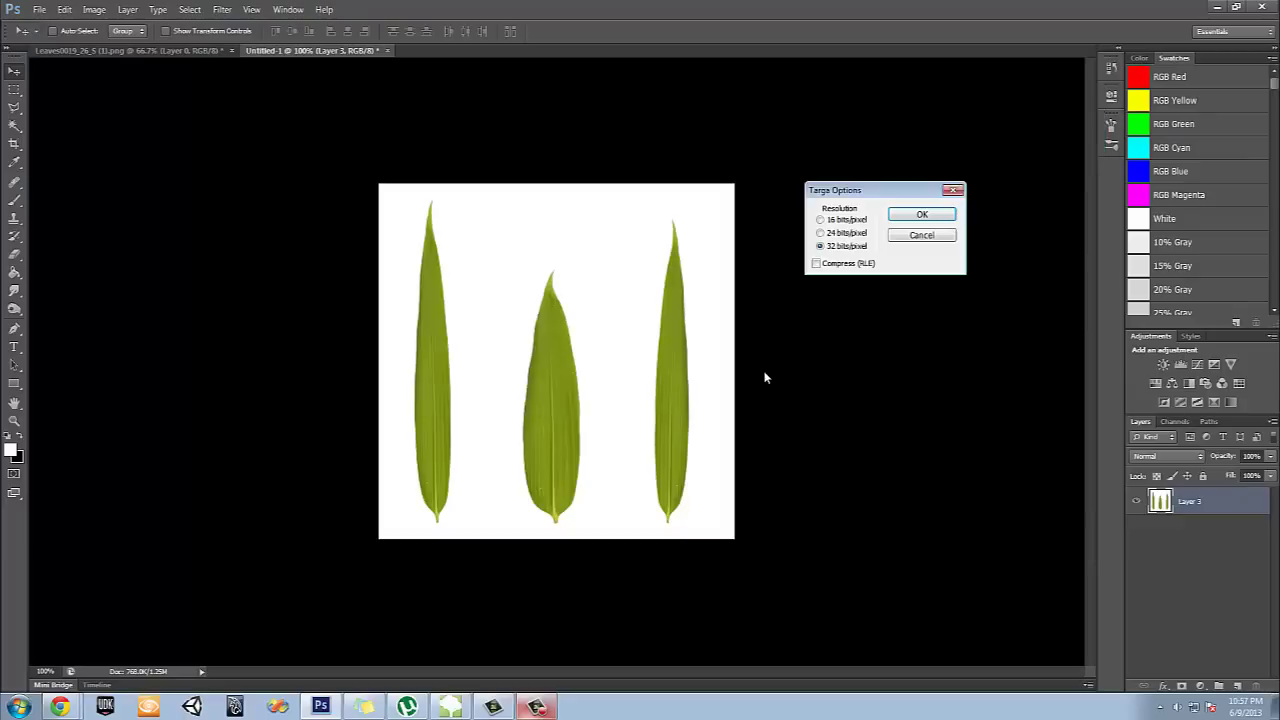
click(912, 215)
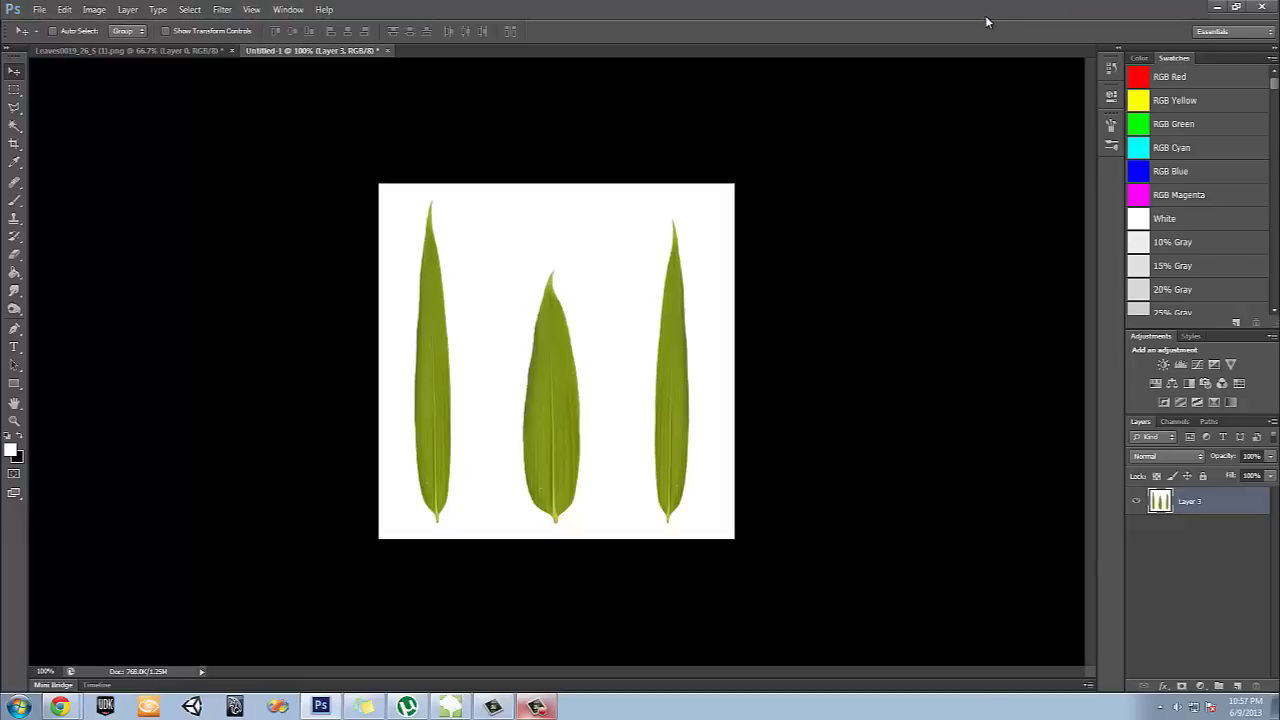
Quit Photoshop without saving the open documents, and minimise SpeedTree Modeler to return to the browser
click(1269, 9)
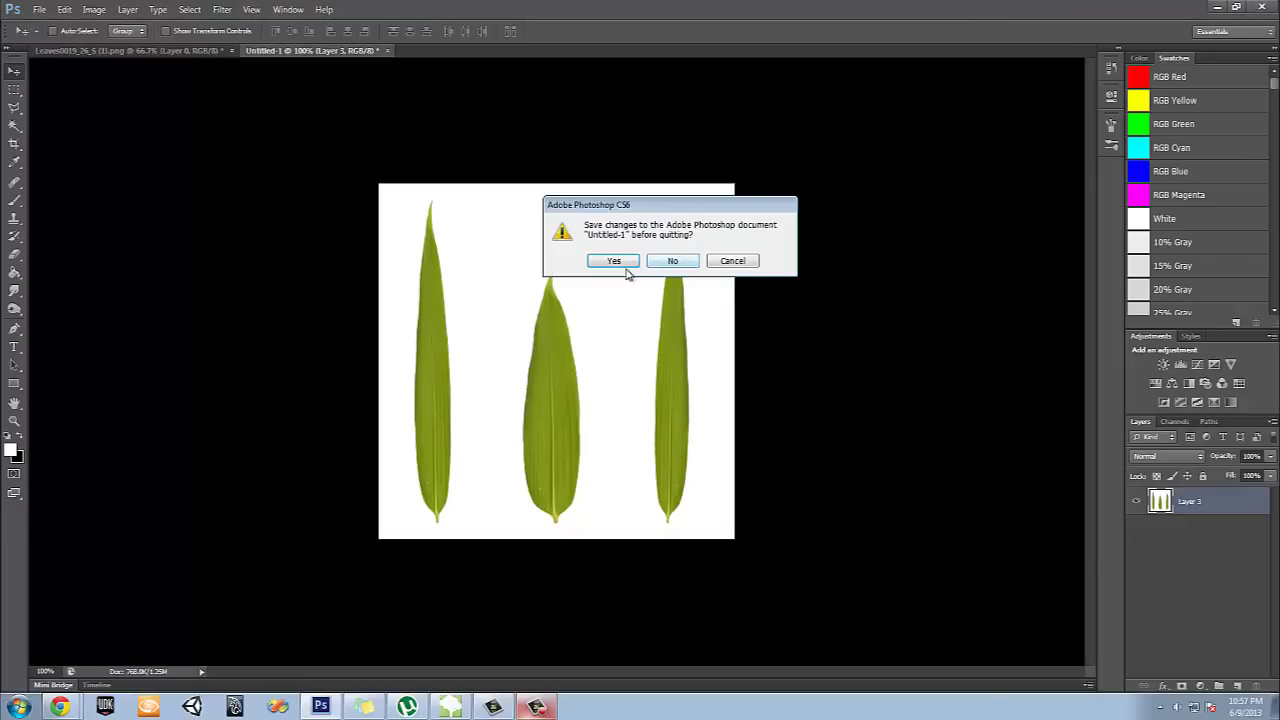
click(682, 261)
click(689, 262)
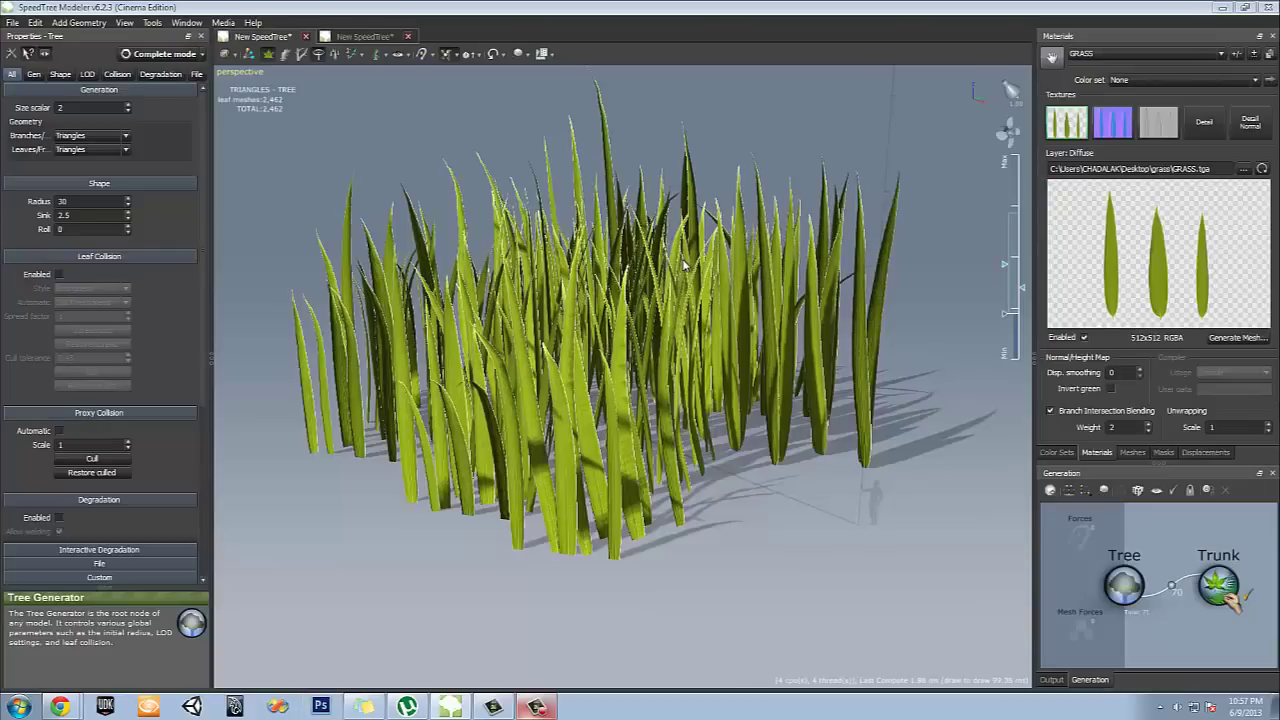
drag(800, 250, 690, 260)
click(1223, 8)
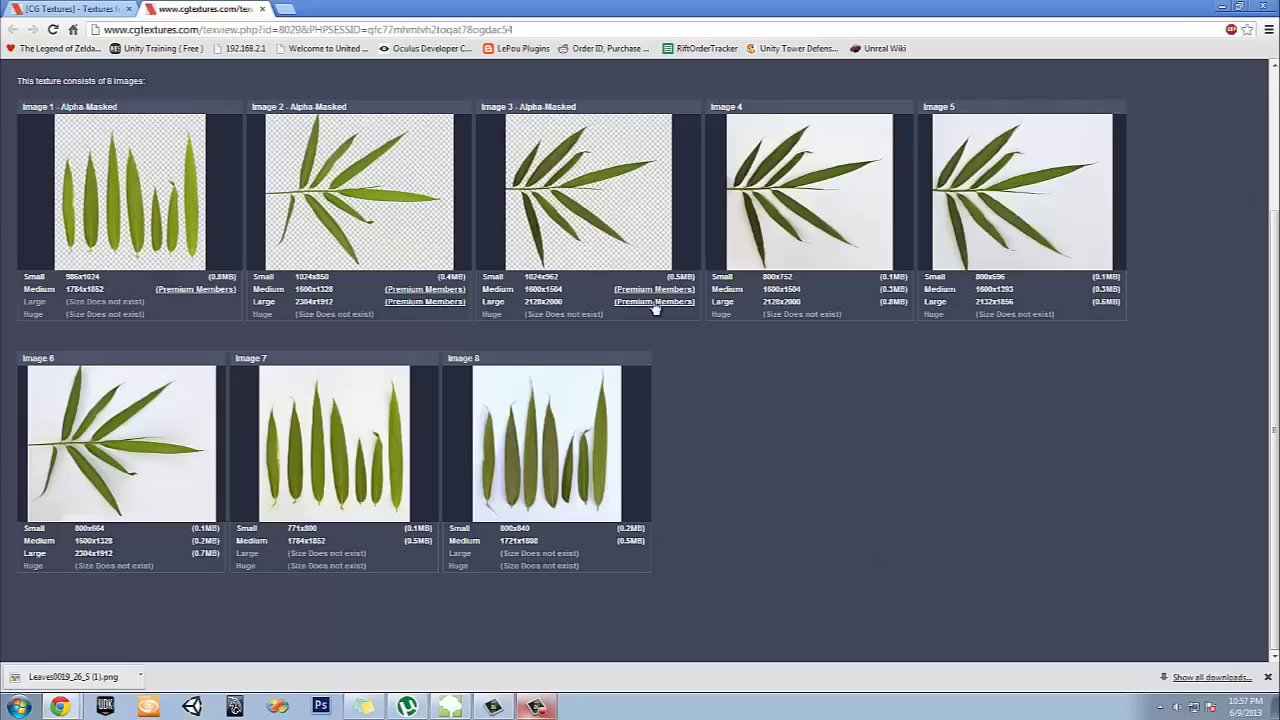